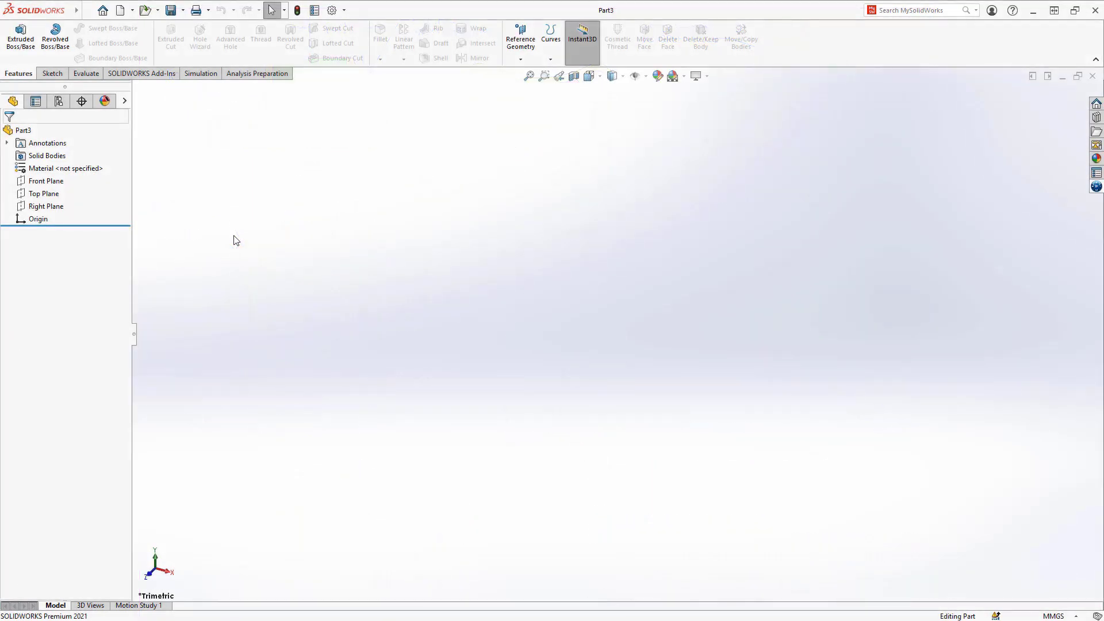
- Start a sketch on the Top Plane with concentric Ø50 and Ø60 circles at the origin
{"action": "left_click", "coordinate": [44, 193]}
{"action": "left_click", "coordinate": [56, 168]}
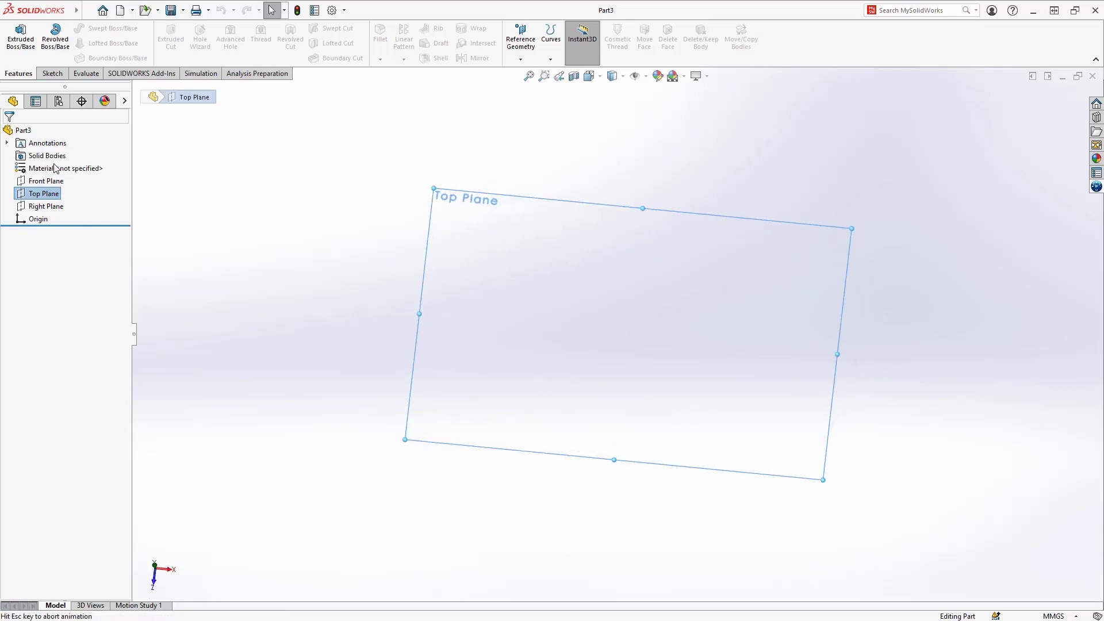
{"action": "right_click_drag", "start_coordinate": [452, 290], "coordinate": [501, 288]}
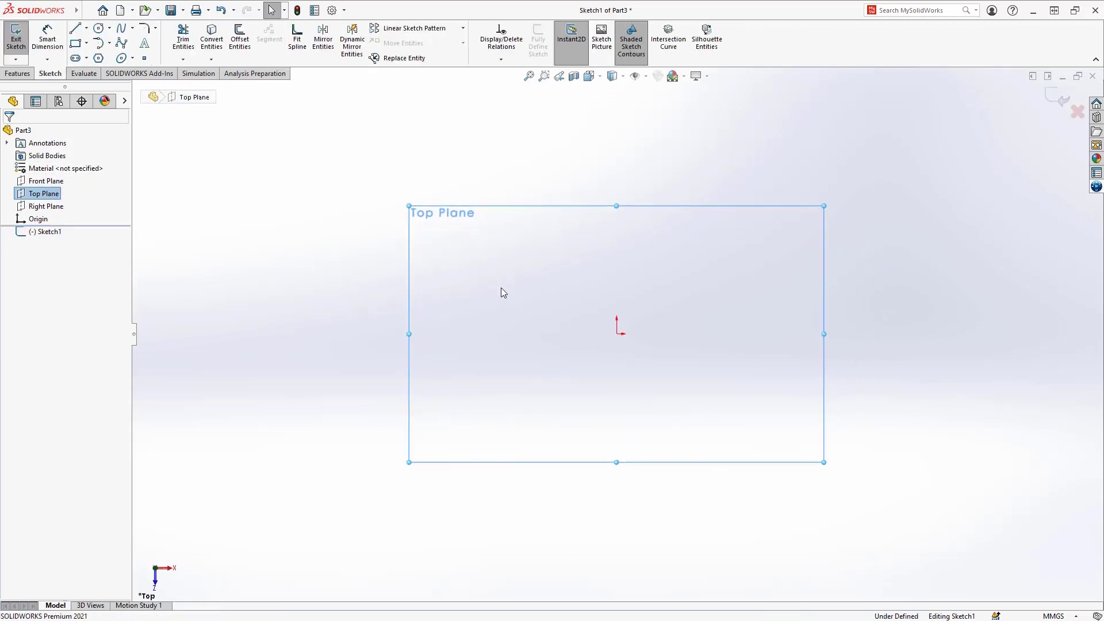
{"action": "left_click", "coordinate": [616, 333]}
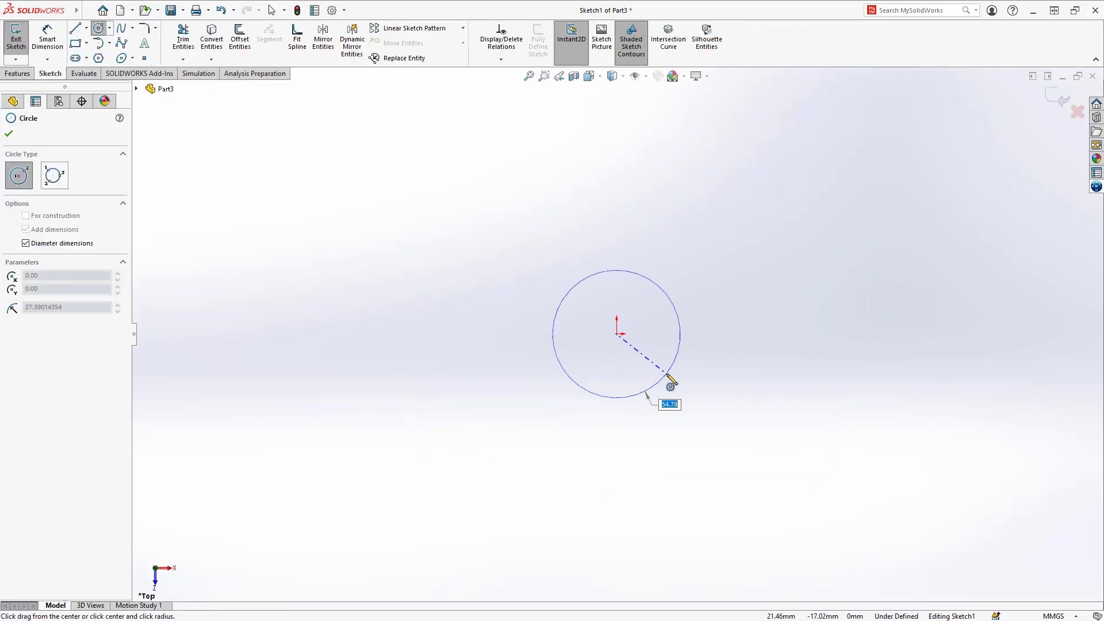
{"action": "type", "text": "50"}
{"action": "key", "text": "Return"}
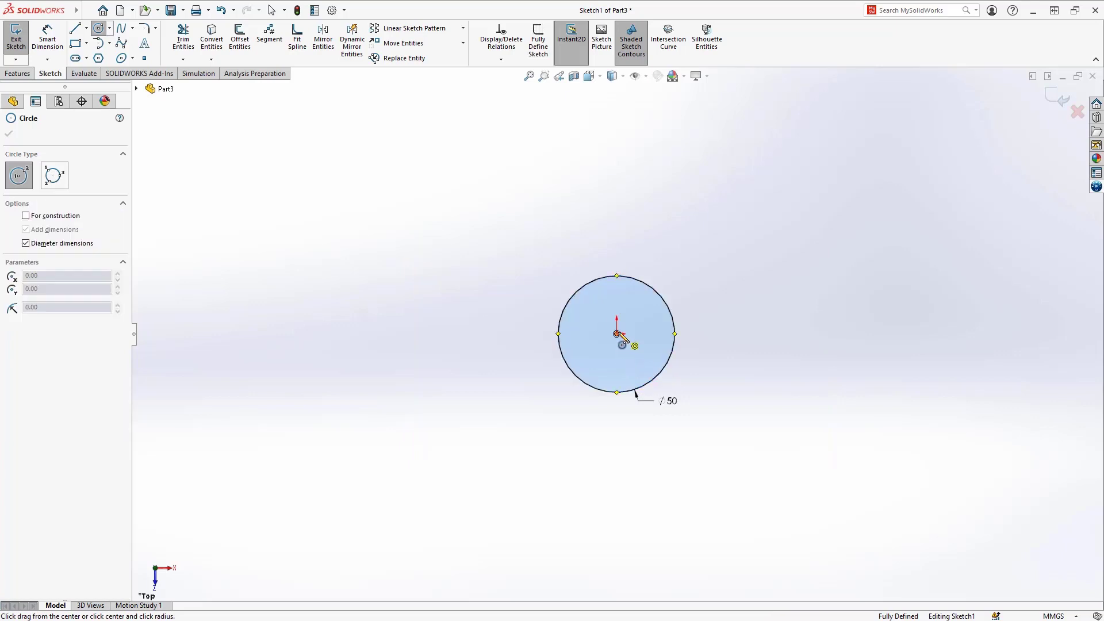
{"action": "left_click", "coordinate": [616, 334]}
{"action": "left_click", "coordinate": [690, 395]}
{"action": "type", "text": "60"}
{"action": "key", "text": "Return"}
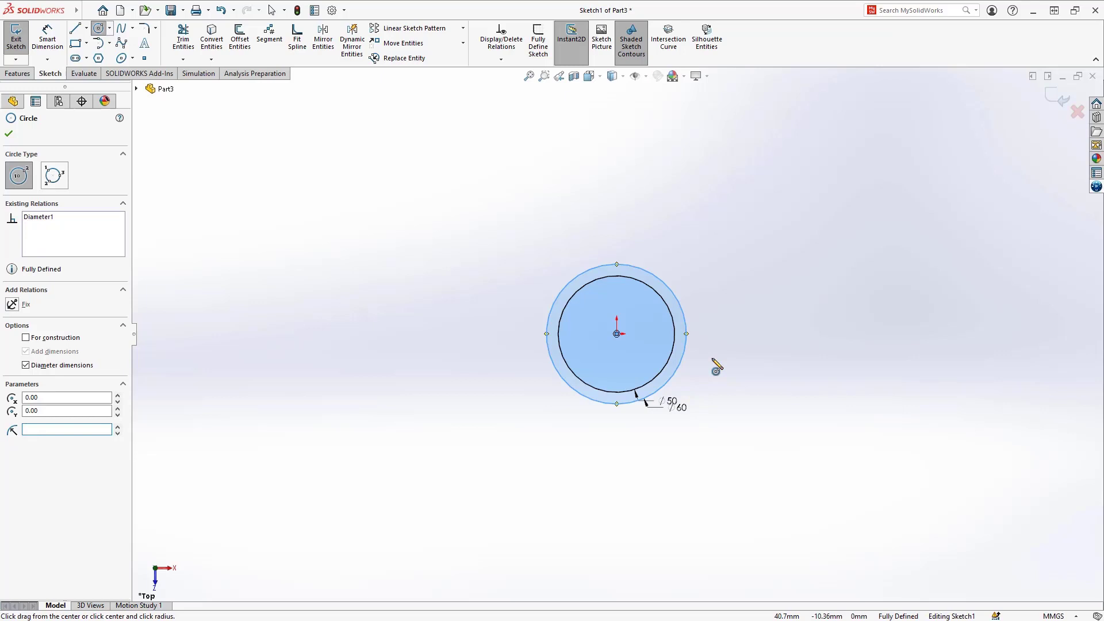
- Add a construction line from the origin ending in concentric Ø14 and Ø24 circles
{"action": "right_click_drag", "start_coordinate": [716, 368], "coordinate": [731, 380]}
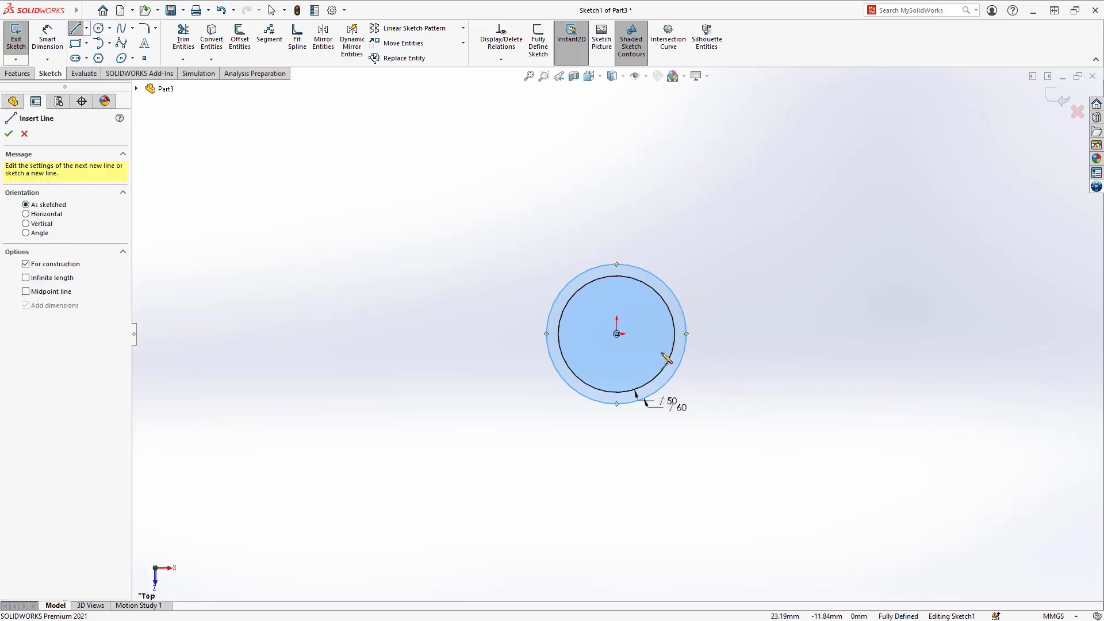
{"action": "left_click", "coordinate": [616, 334]}
{"action": "double_click", "coordinate": [499, 241]}
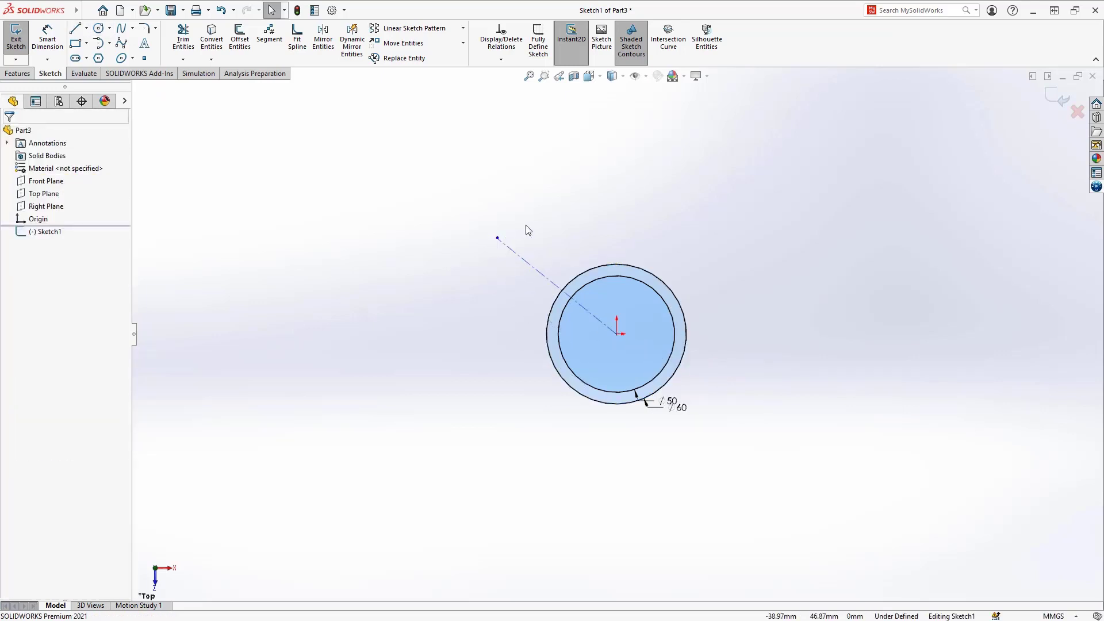
{"action": "right_click_drag", "start_coordinate": [520, 225], "coordinate": [548, 235]}
{"action": "left_click", "coordinate": [497, 237]}
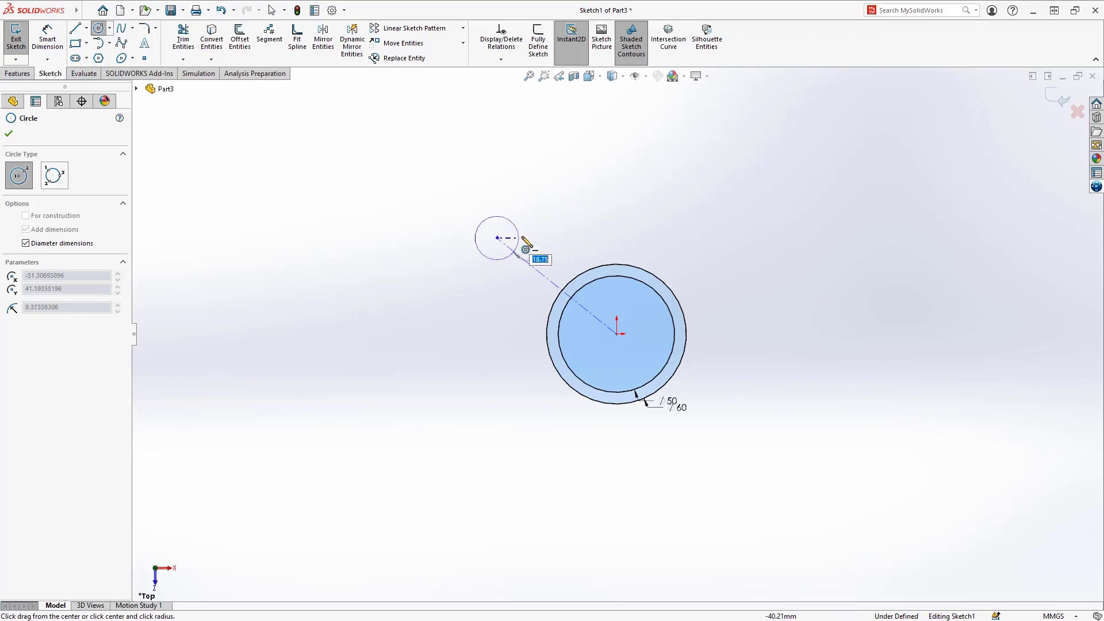
{"action": "left_click", "coordinate": [525, 237]}
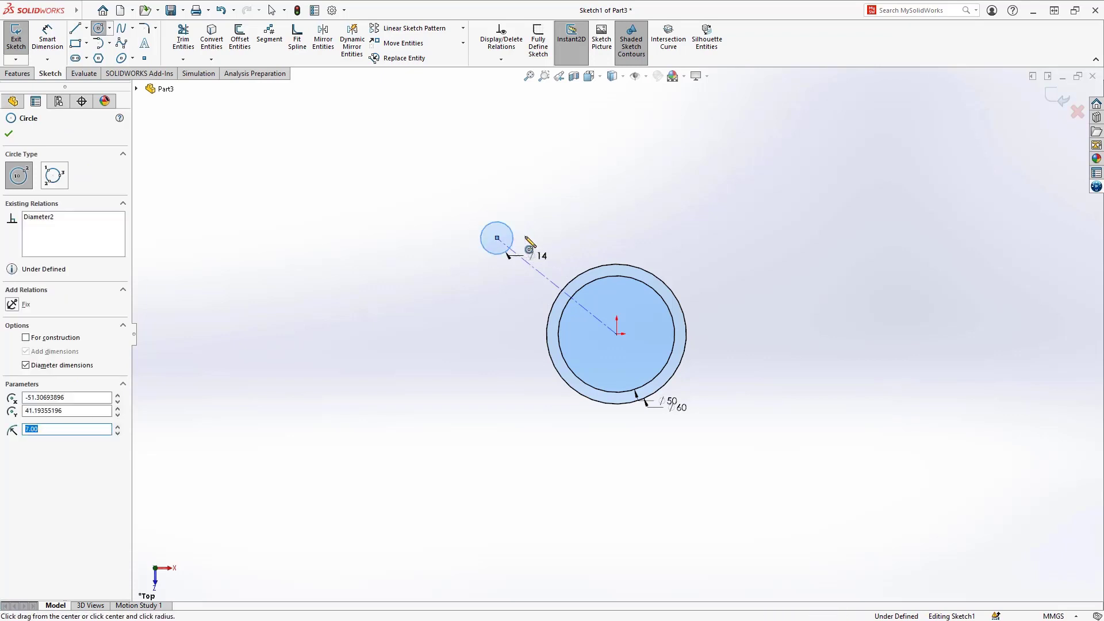
{"action": "left_click", "coordinate": [497, 237]}
{"action": "type", "text": "12"}
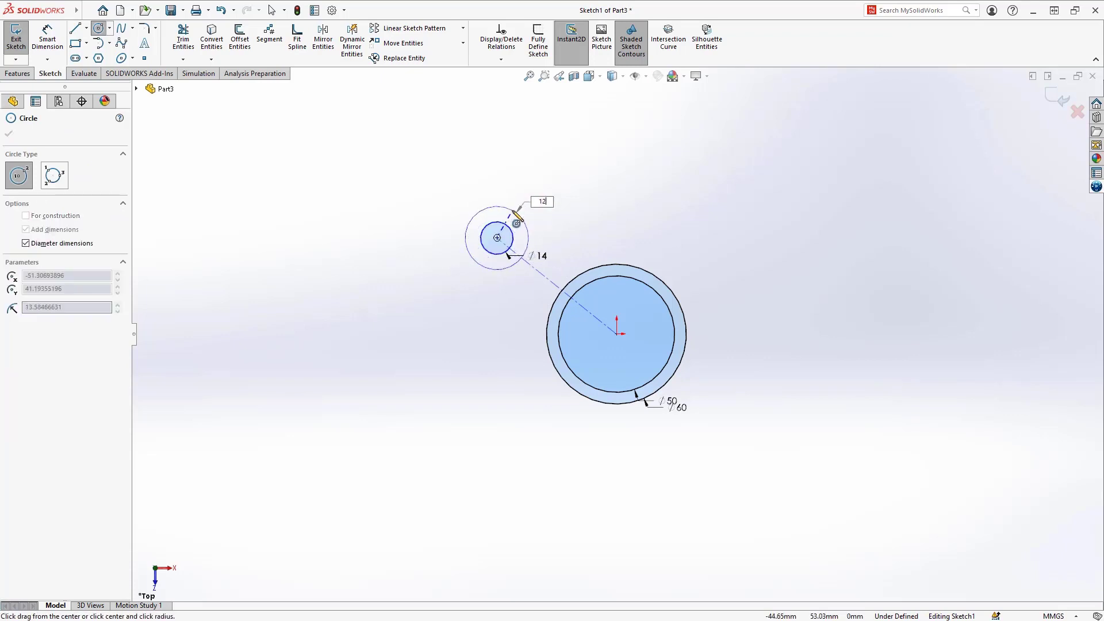
{"action": "key", "text": "BackSpace"}
{"action": "key", "text": "BackSpace"}
{"action": "type", "text": "24"}
{"action": "key", "text": "Return"}
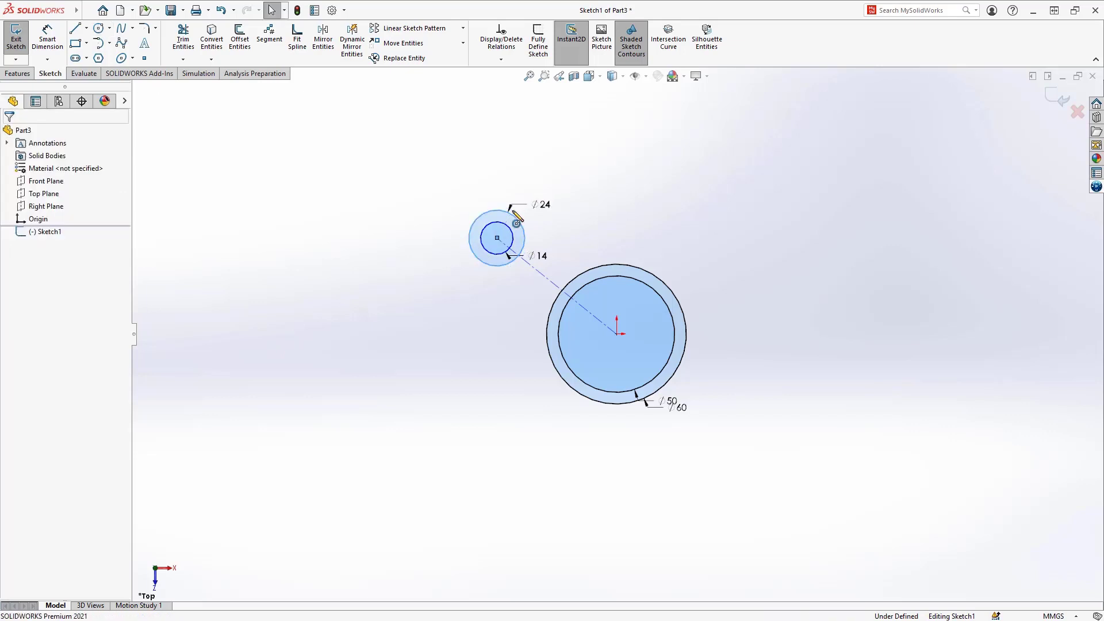
- Dimension the construction line 40 horizontally and 40 vertically
{"action": "key", "text": "f"}
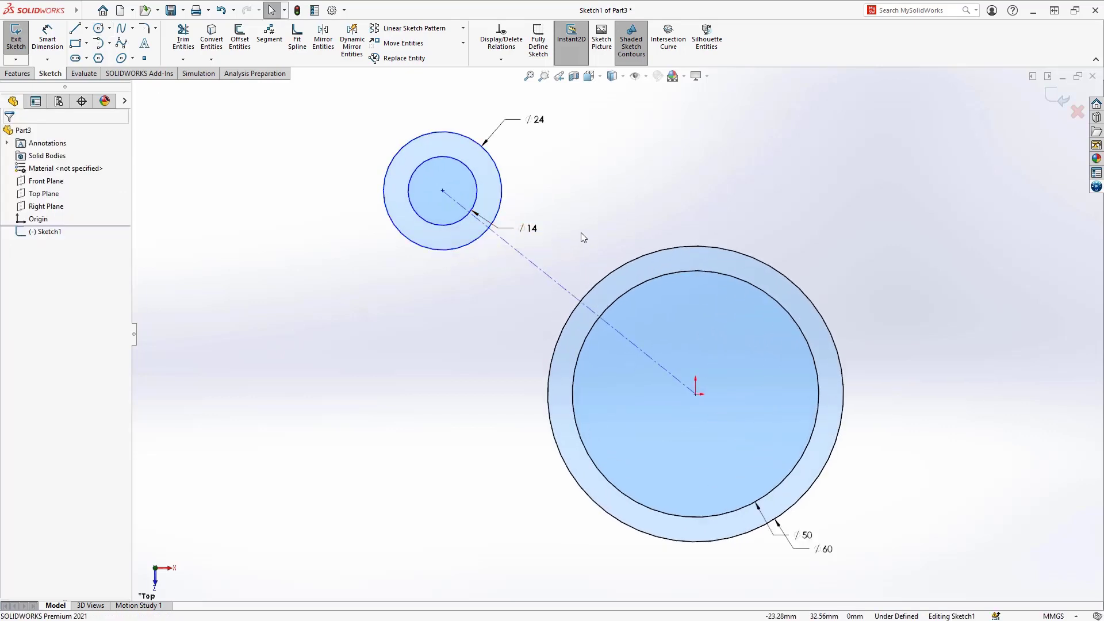
{"action": "right_click_drag", "start_coordinate": [581, 232], "coordinate": [583, 195]}
{"action": "left_click", "coordinate": [556, 281]}
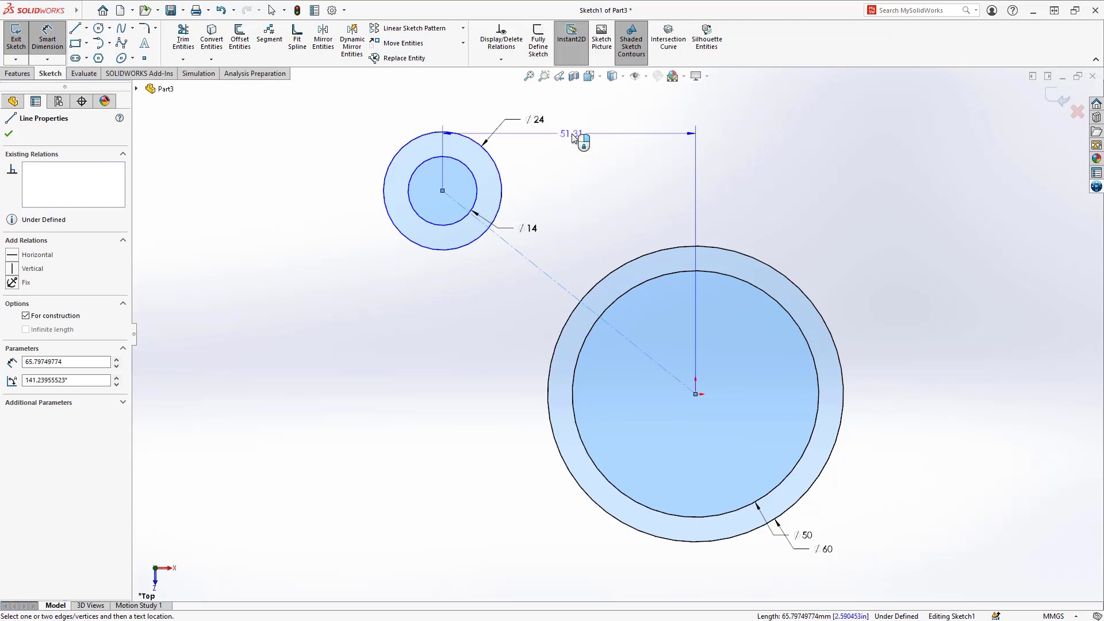
{"action": "left_click", "coordinate": [574, 137]}
{"action": "type", "text": "40"}
{"action": "key", "text": "Return"}
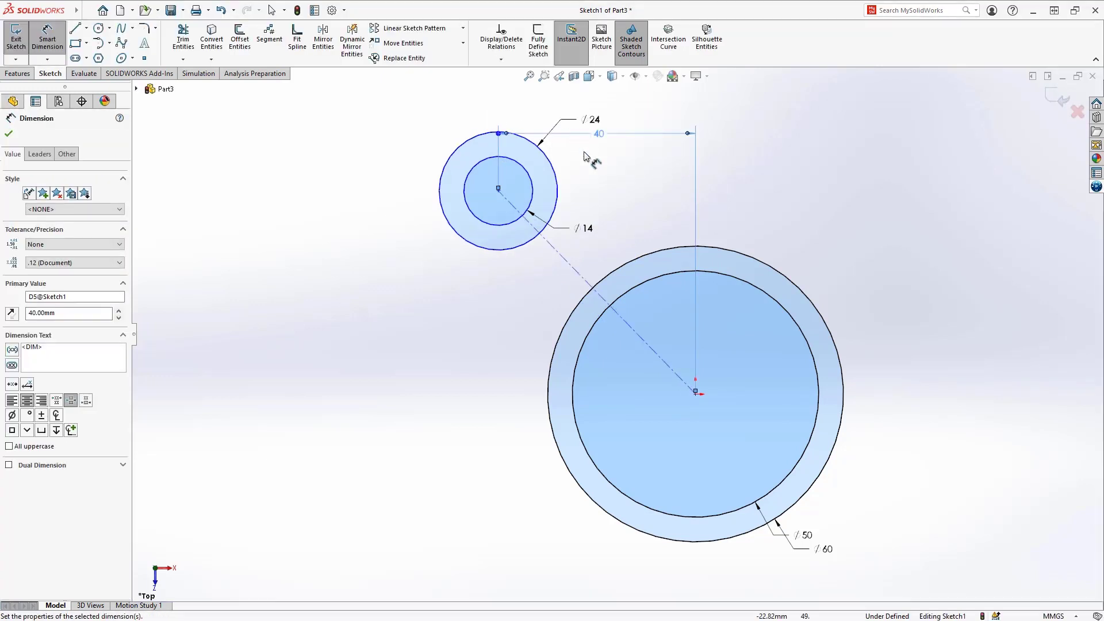
{"action": "left_click", "coordinate": [578, 272]}
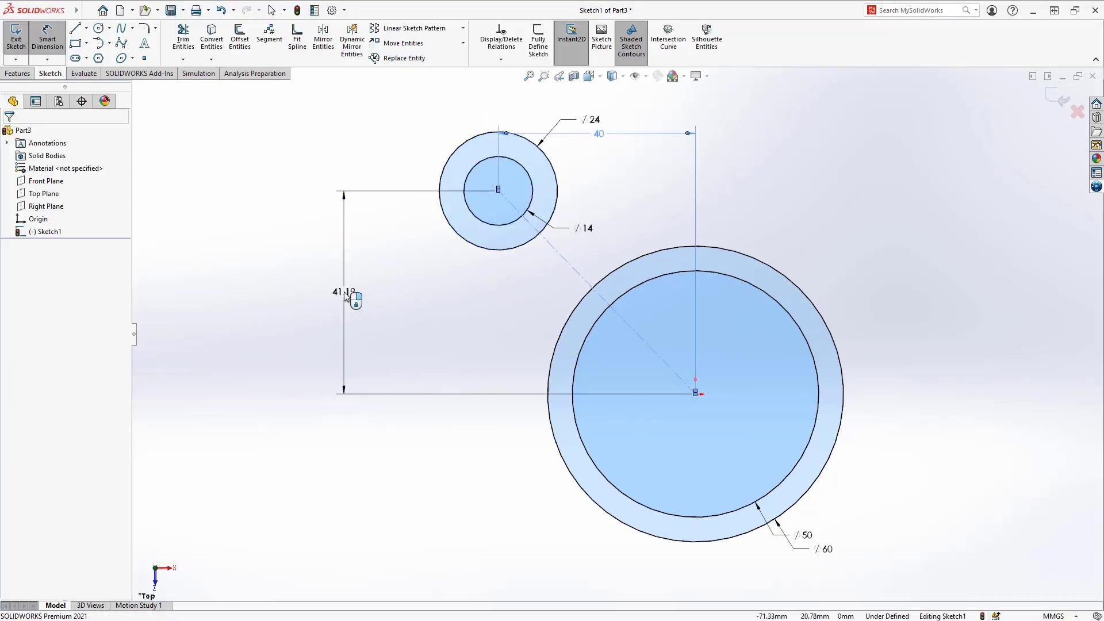
{"action": "left_click", "coordinate": [344, 292]}
{"action": "type", "text": "40"}
{"action": "key", "text": "Return"}
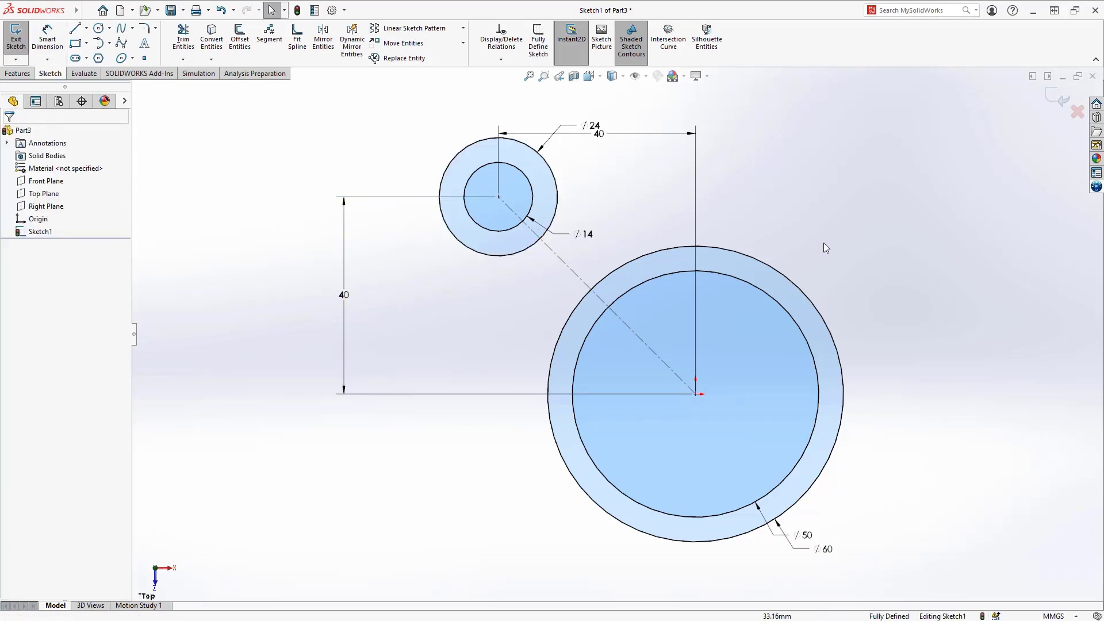
- Draw a three-point arc from the small circle, tangent to the Ø24 circle
{"action": "key", "text": "s"}
{"action": "left_click", "coordinate": [644, 232]}
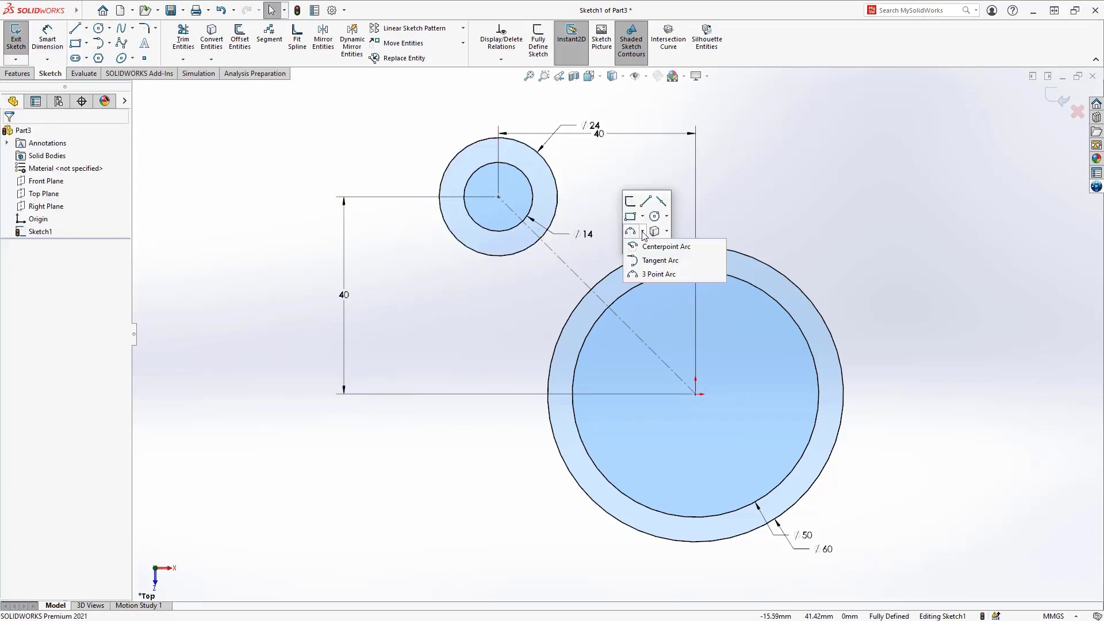
{"action": "left_click", "coordinate": [655, 274]}
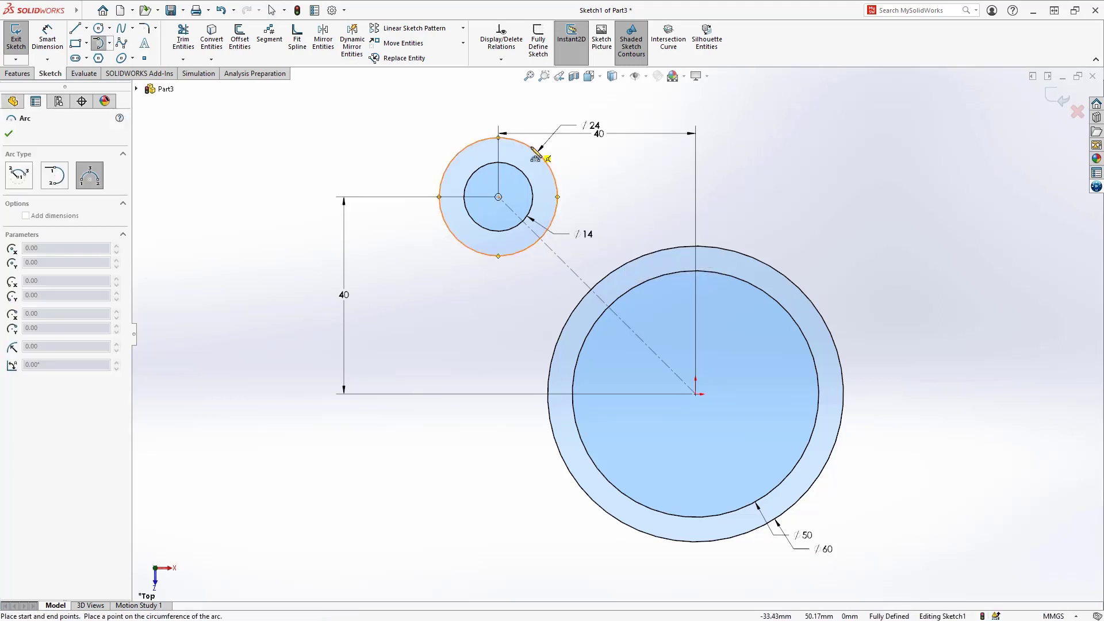
{"action": "left_click", "coordinate": [536, 154]}
{"action": "left_click", "coordinate": [867, 163]}
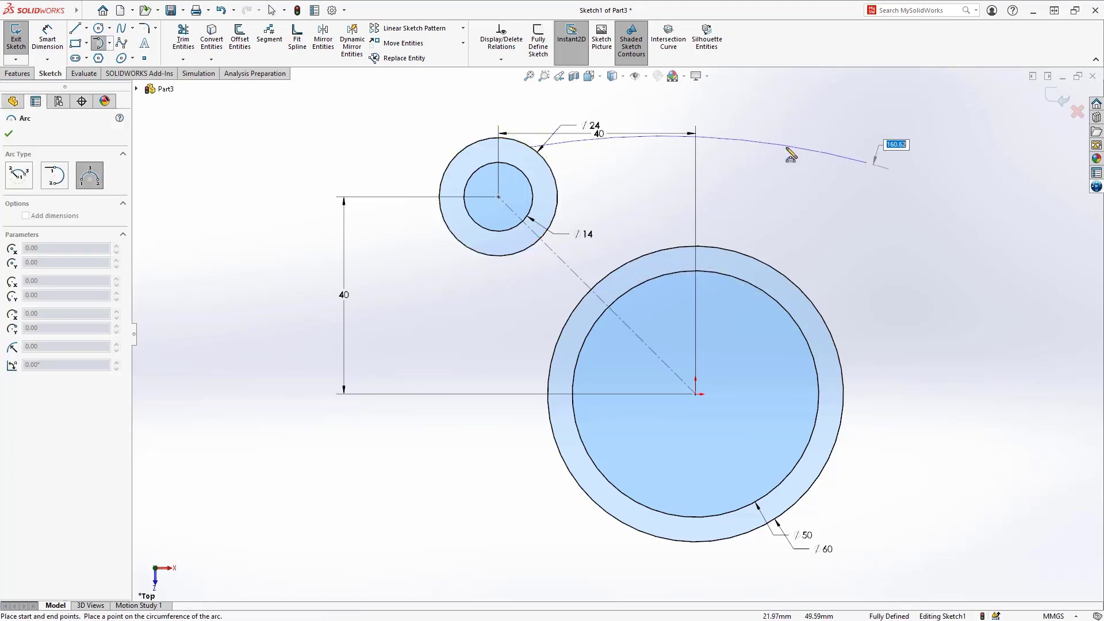
{"action": "left_click", "coordinate": [715, 187]}
{"action": "key", "text": "Escape"}
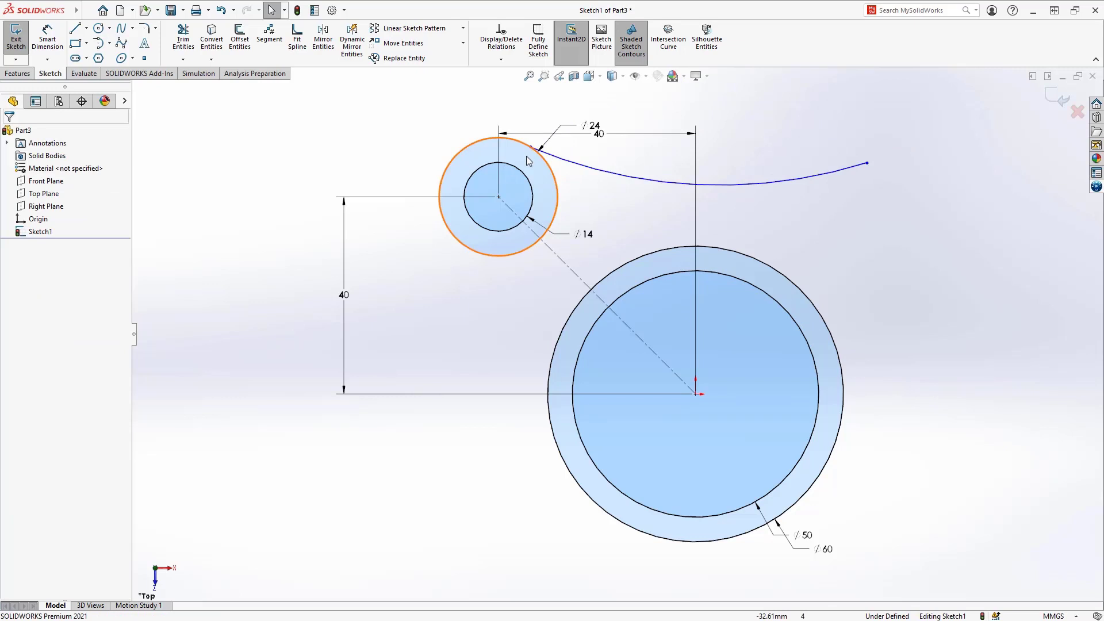
{"action": "left_click", "coordinate": [529, 161]}
{"action": "left_click", "coordinate": [556, 158], "text": "ctrl"}
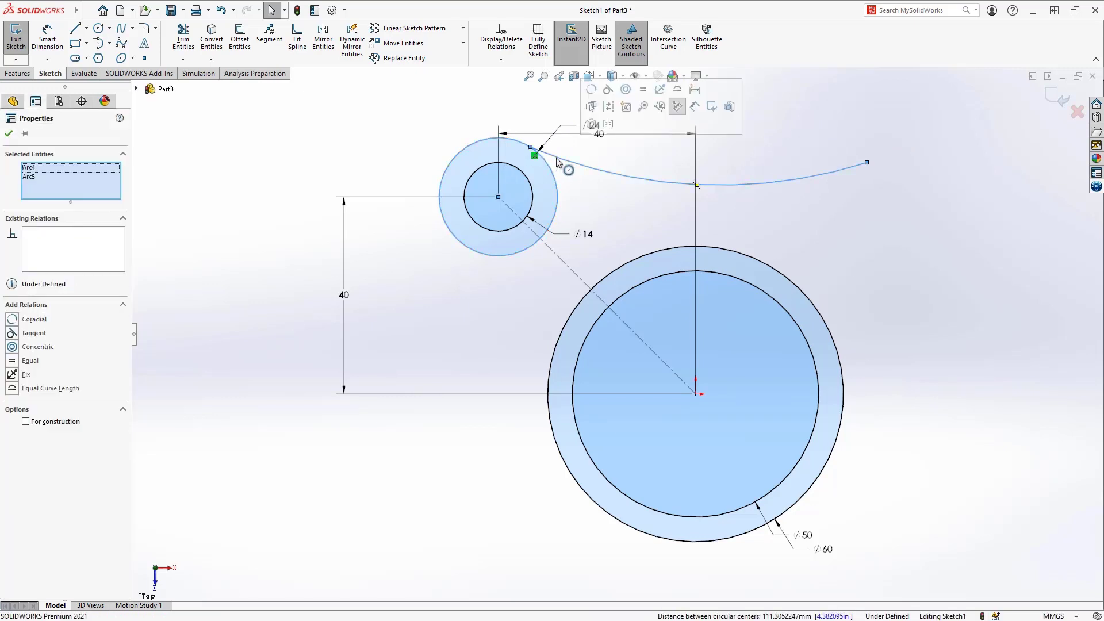
{"action": "left_click", "coordinate": [678, 107]}
{"action": "key", "text": "Escape"}
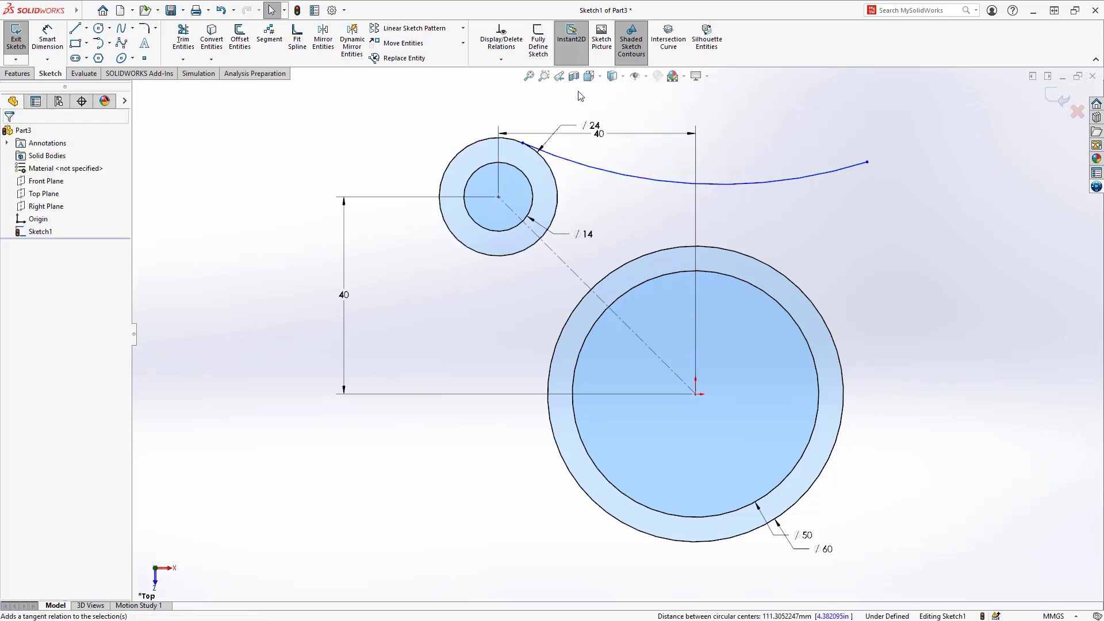
- Circularly pattern the small circles, arc and centerline into four copies around the origin
{"action": "left_click_drag", "start_coordinate": [590, 107], "coordinate": [461, 261]}
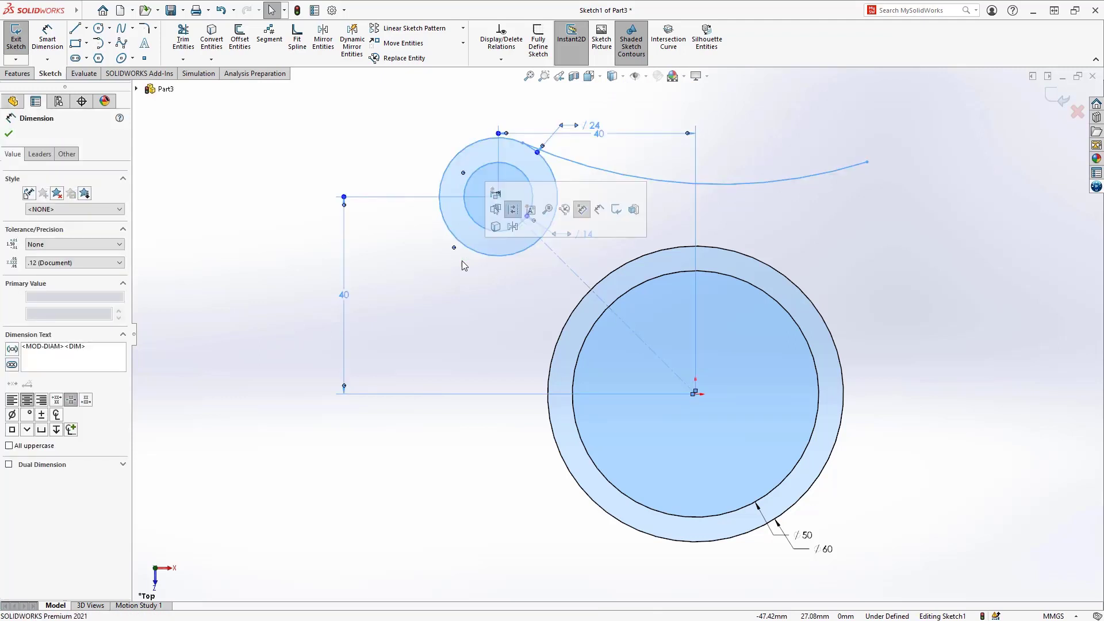
{"action": "left_click", "coordinate": [463, 28]}
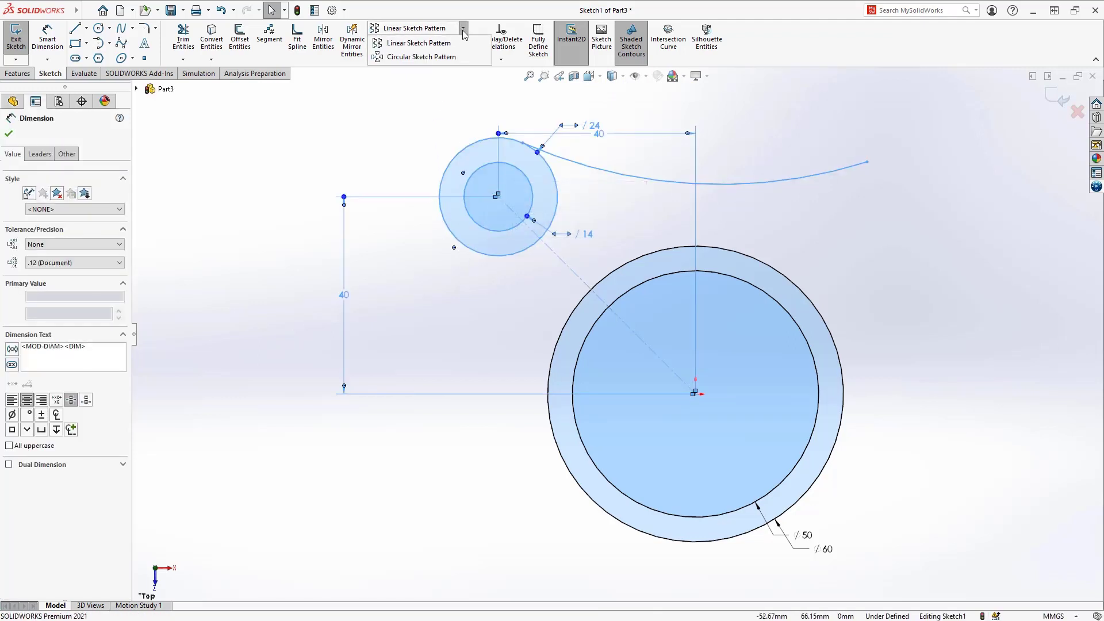
{"action": "left_click", "coordinate": [453, 60]}
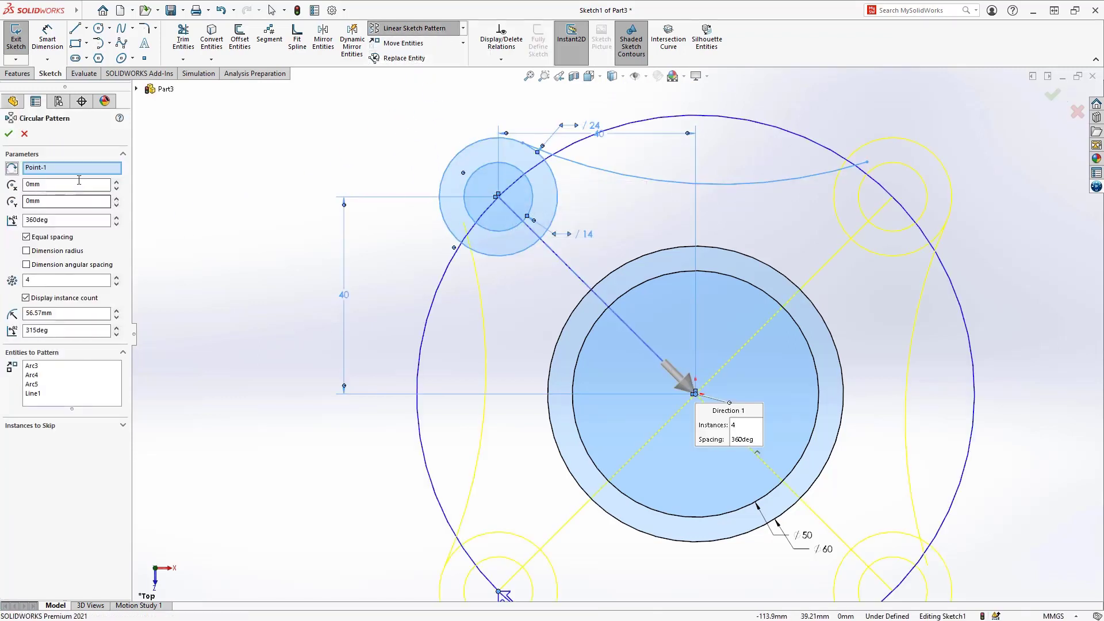
{"action": "left_click", "coordinate": [8, 134]}
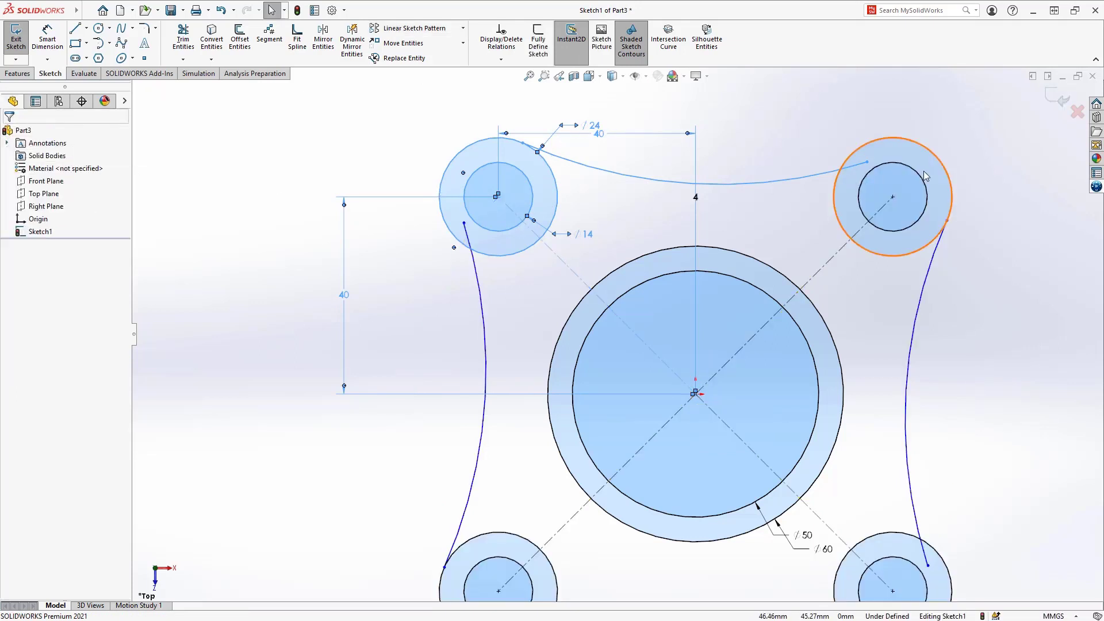
- Snap the arc end onto the right small circle and dimension the top arc R75
{"action": "left_click_drag", "start_coordinate": [867, 162], "coordinate": [878, 142]}
{"action": "left_click", "coordinate": [857, 150]}
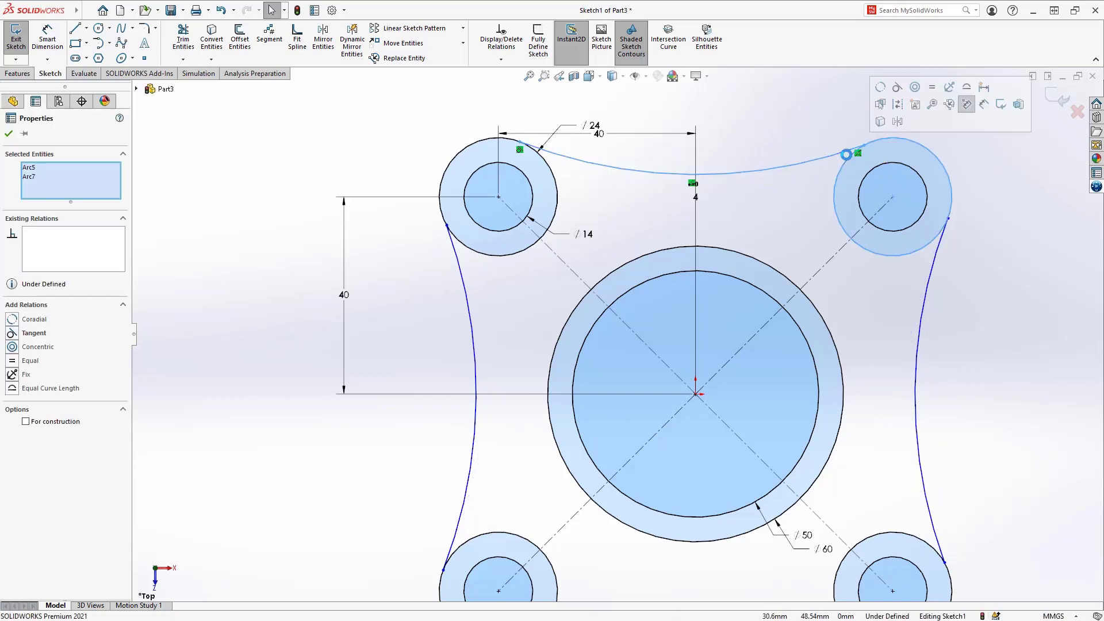
{"action": "left_click", "coordinate": [823, 115]}
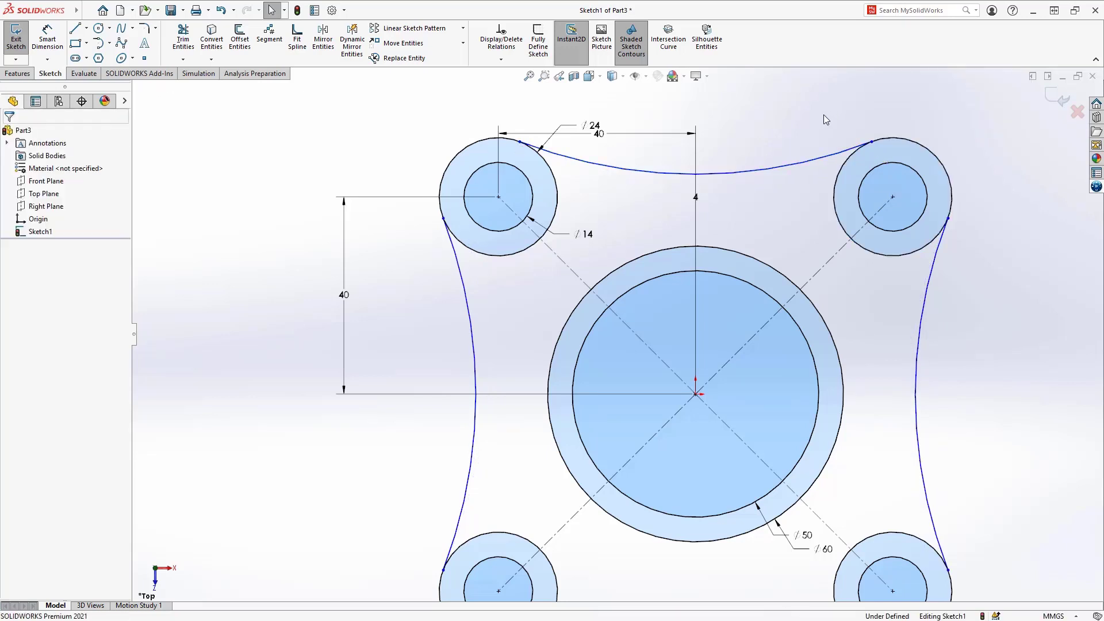
{"action": "right_click_drag", "start_coordinate": [816, 133], "coordinate": [817, 83]}
{"action": "left_click", "coordinate": [779, 166]}
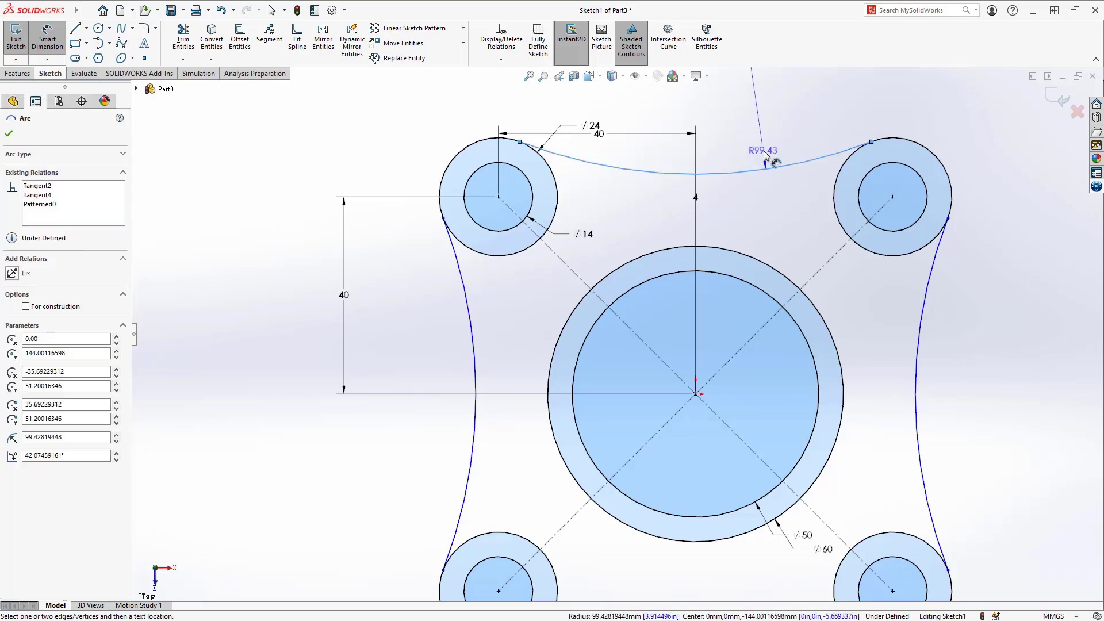
{"action": "left_click", "coordinate": [764, 150]}
{"action": "type", "text": "75"}
{"action": "key", "text": "Return"}
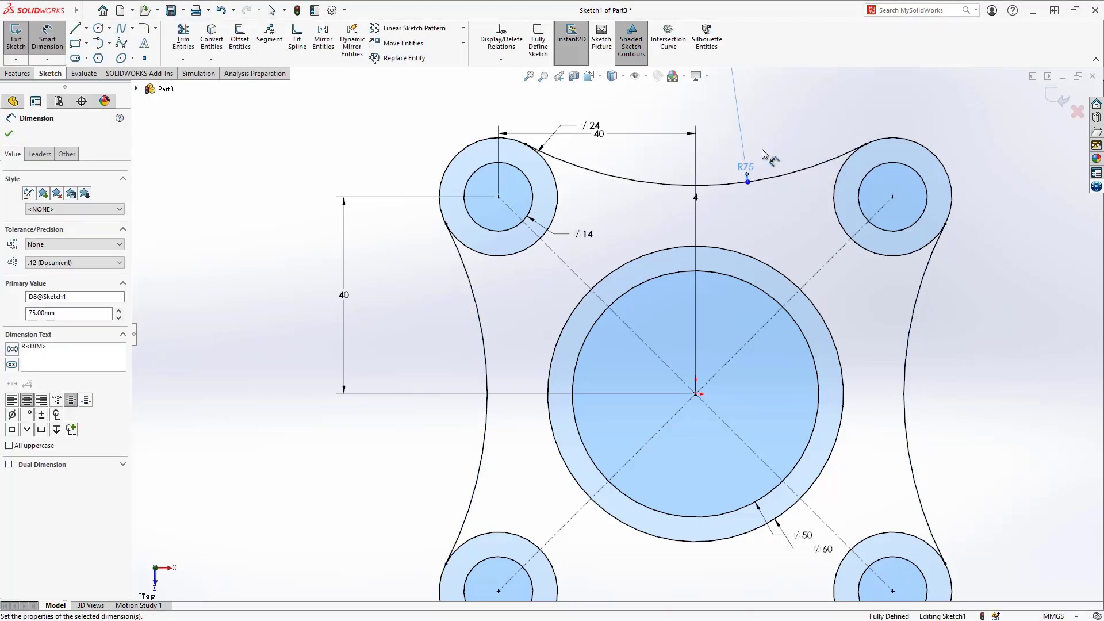
{"action": "key", "text": "f"}
{"action": "key", "text": "Escape"}
- Extrude all six sketch regions, the plate and the rings, 20 mm
{"action": "key", "text": "s"}
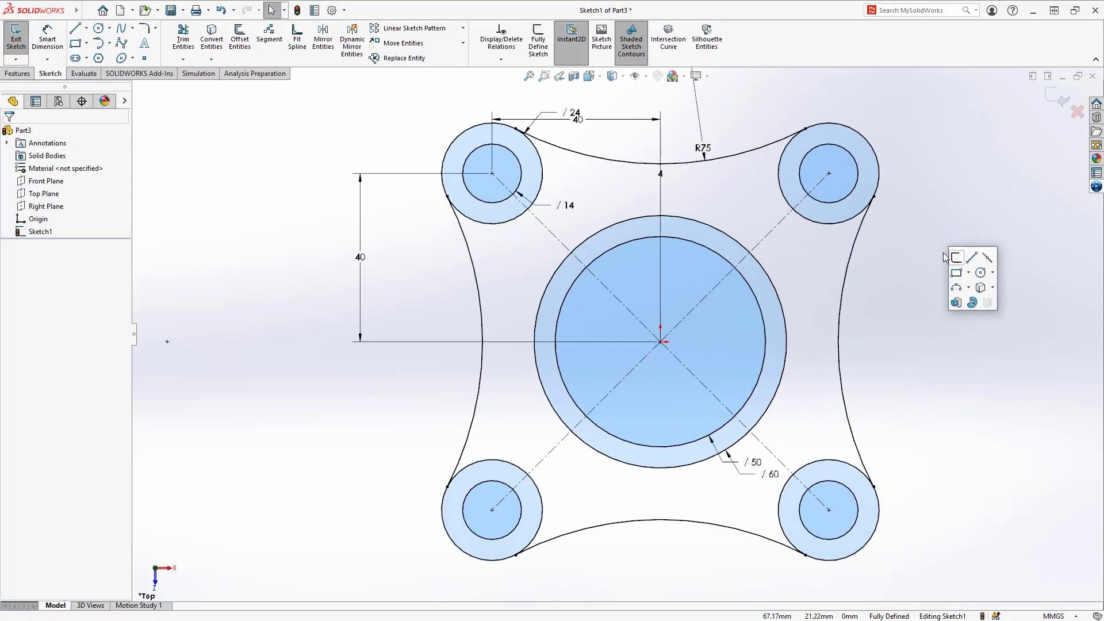
{"action": "left_click", "coordinate": [955, 303]}
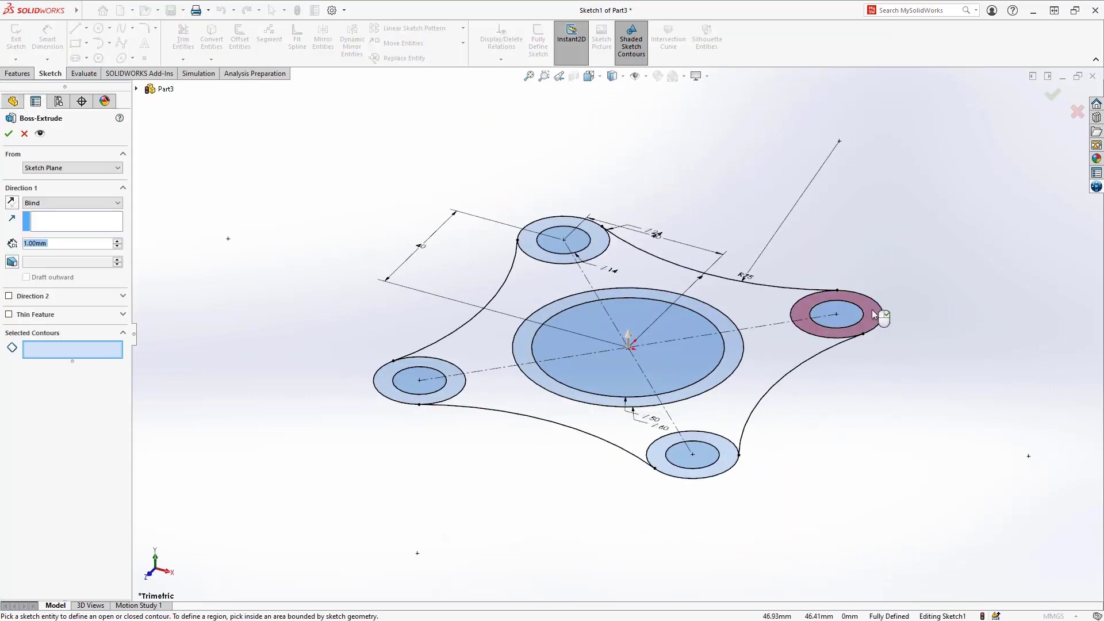
{"action": "left_click", "coordinate": [873, 314]}
{"action": "left_click", "coordinate": [771, 311]}
{"action": "left_click", "coordinate": [600, 248]}
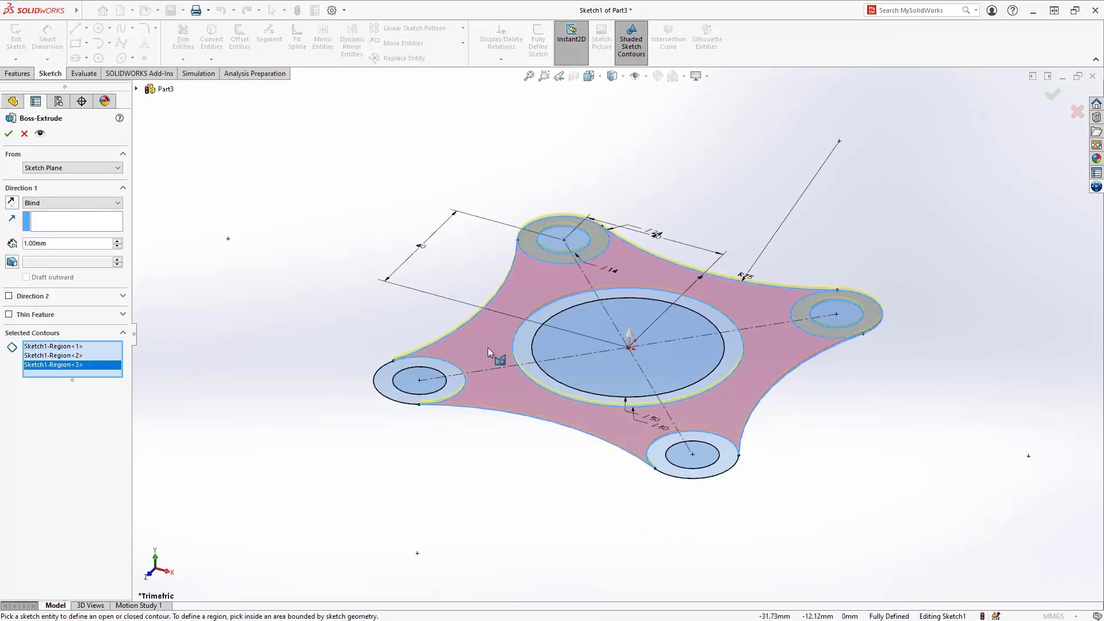
{"action": "left_click", "coordinate": [457, 384]}
{"action": "left_click", "coordinate": [525, 348]}
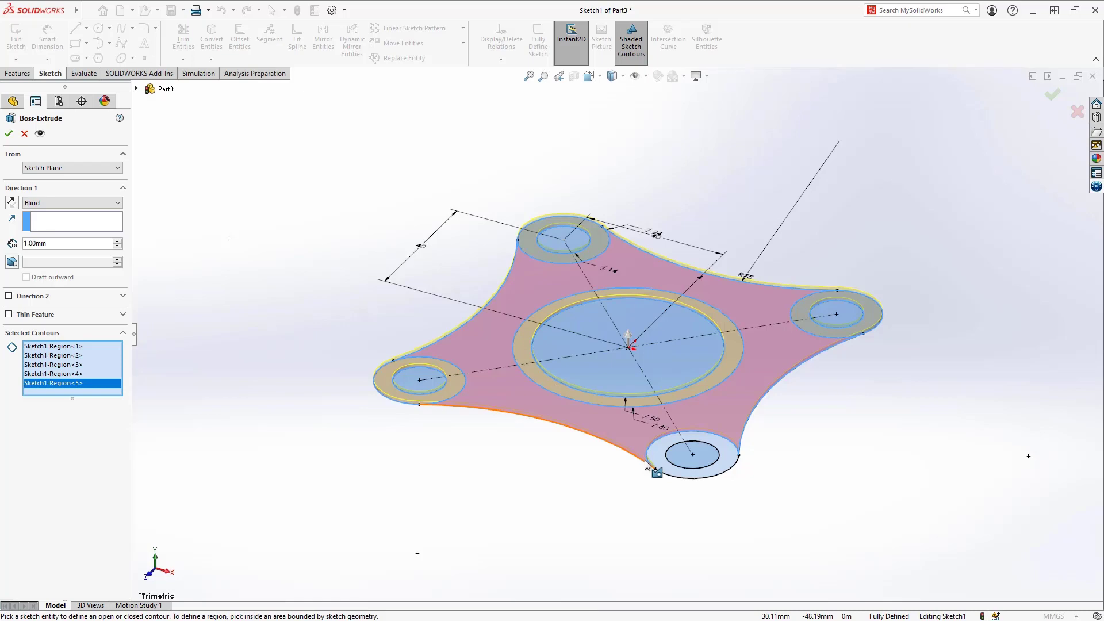
{"action": "left_click", "coordinate": [646, 464]}
{"action": "left_click_drag", "start_coordinate": [631, 338], "coordinate": [640, 288]}
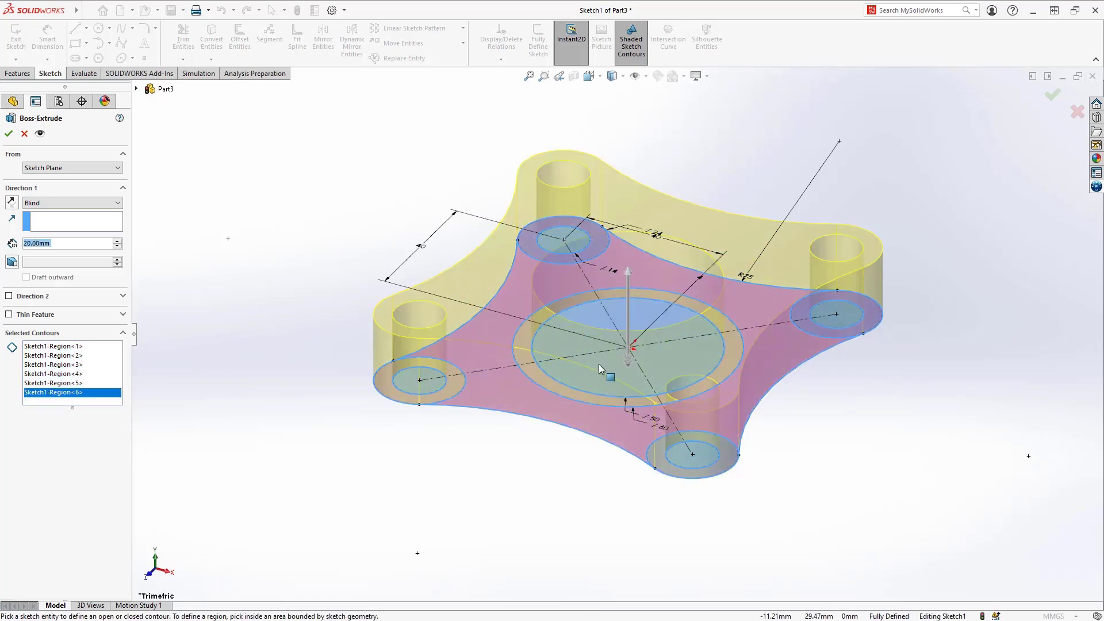
{"action": "key", "text": "Return"}
- Shell the part with the flat face open and a 5 mm wall
{"action": "middle_click_drag", "start_coordinate": [596, 365], "coordinate": [581, 152]}
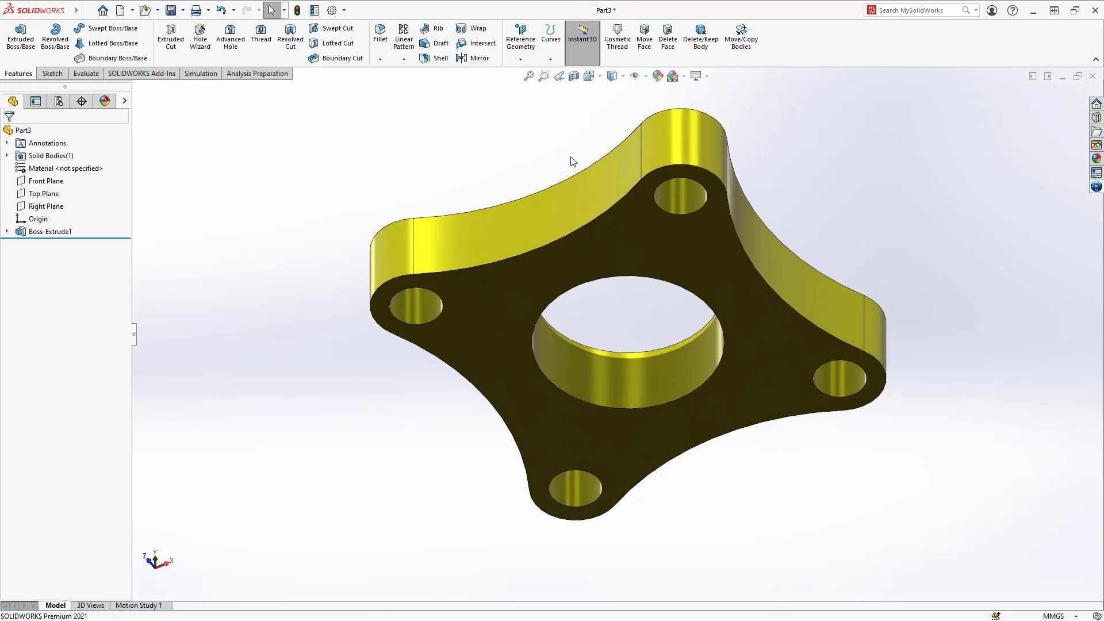
{"action": "left_click", "coordinate": [524, 280]}
{"action": "key", "text": "s"}
{"action": "left_click", "coordinate": [534, 311]}
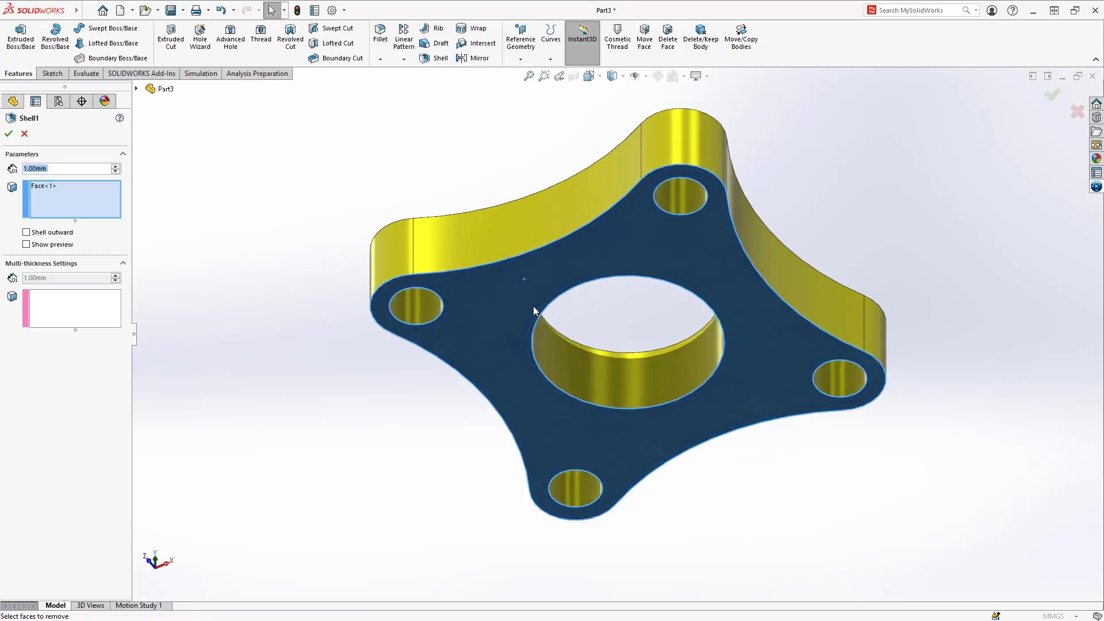
{"action": "type", "text": "5"}
{"action": "key", "text": "Return"}
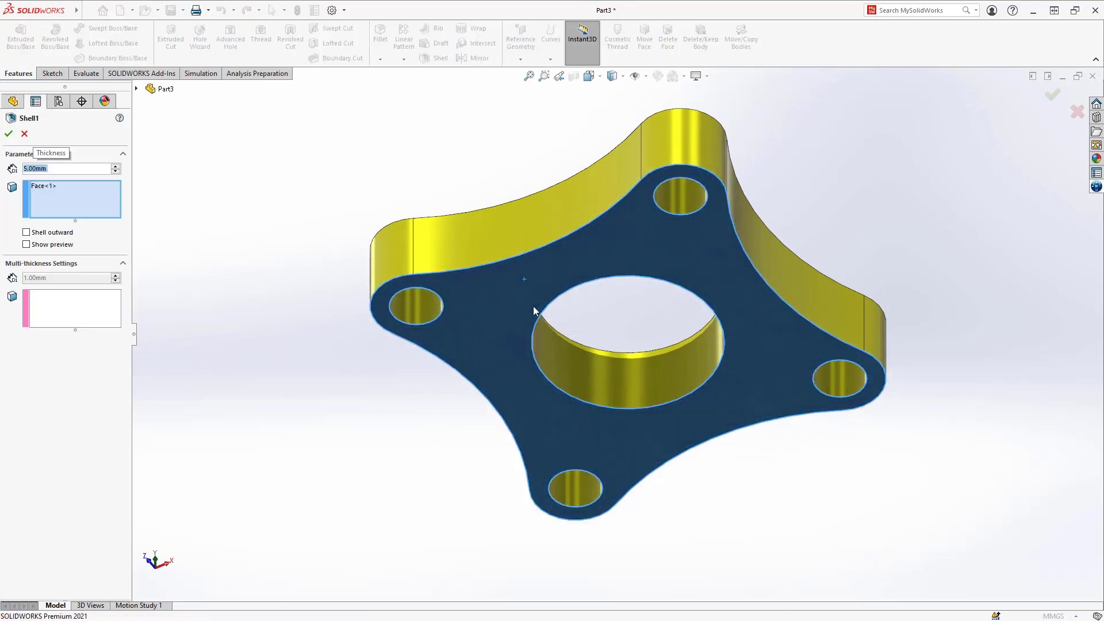
{"action": "middle_click_drag", "start_coordinate": [599, 317], "coordinate": [599, 520]}
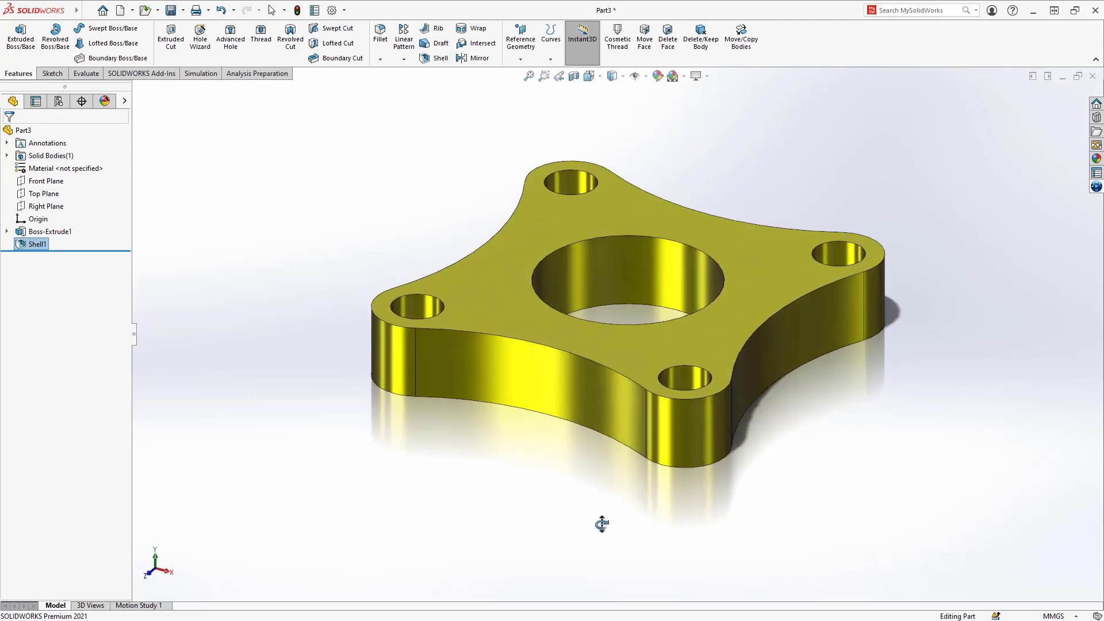
- Reuse Sketch1 to extrude the centre-hole ring 60 mm into a merged cylindrical hub
{"action": "left_click", "coordinate": [7, 231]}
{"action": "left_click", "coordinate": [39, 245]}
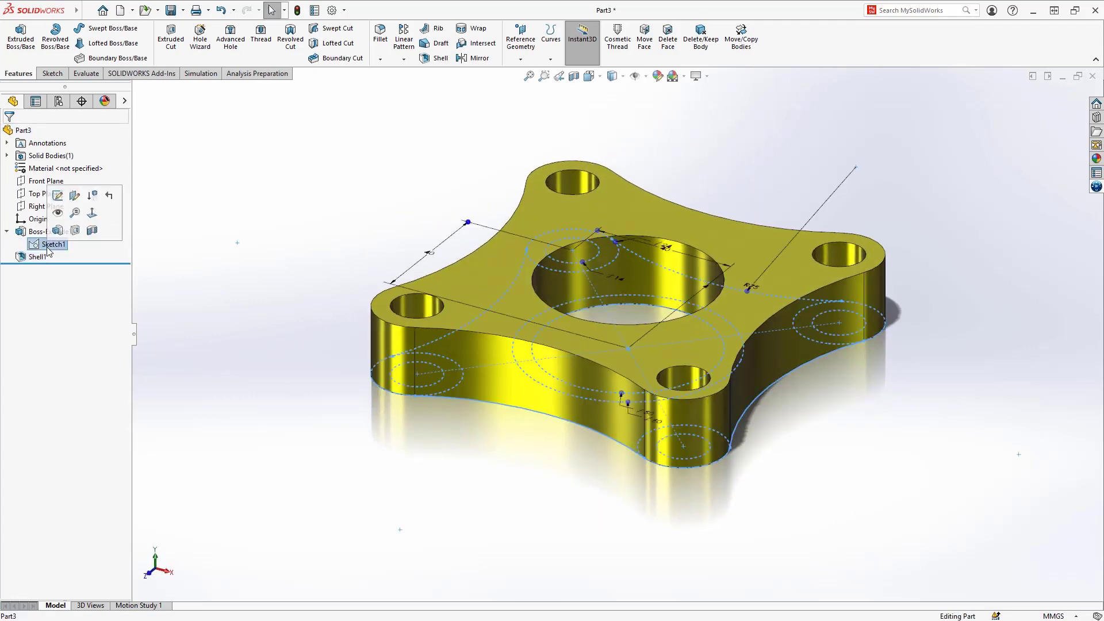
{"action": "left_click", "coordinate": [59, 233]}
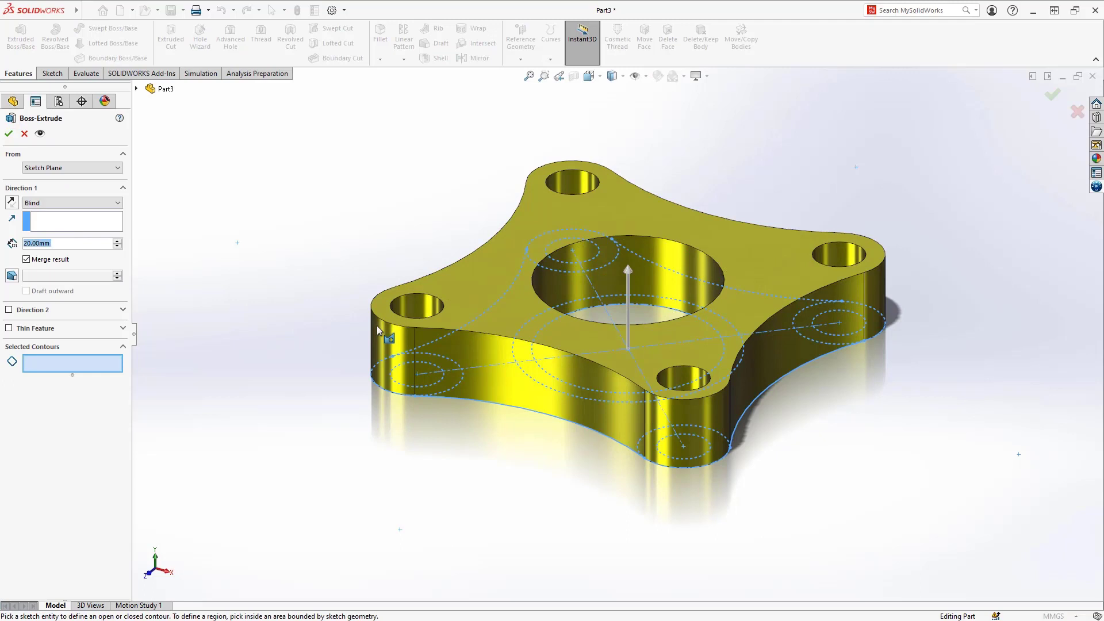
{"action": "left_click", "coordinate": [562, 340]}
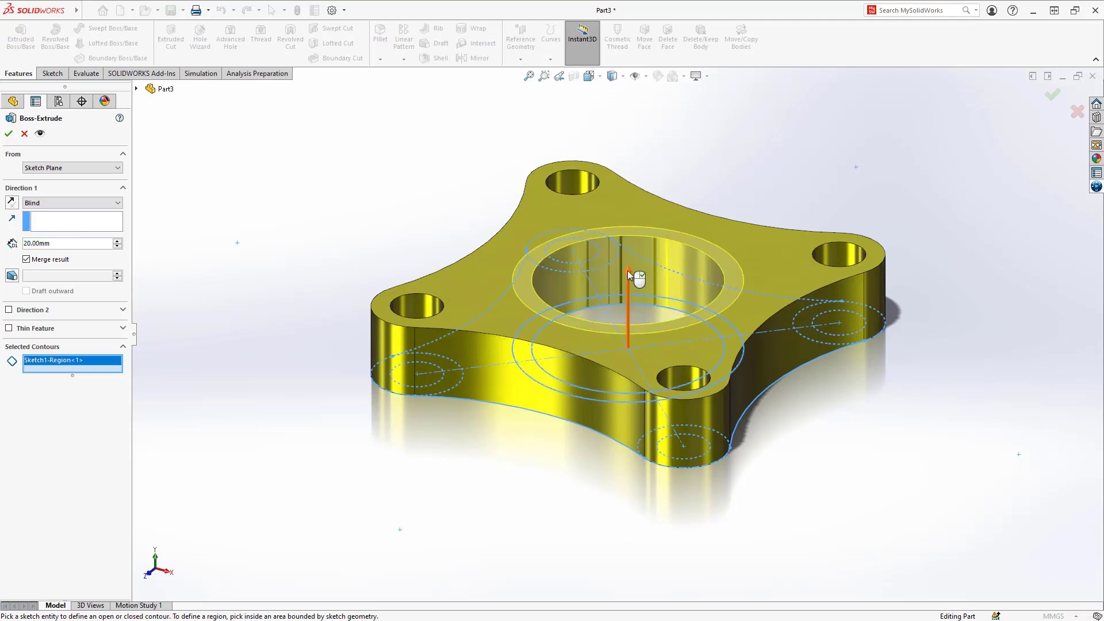
{"action": "left_click_drag", "start_coordinate": [635, 277], "coordinate": [652, 156]}
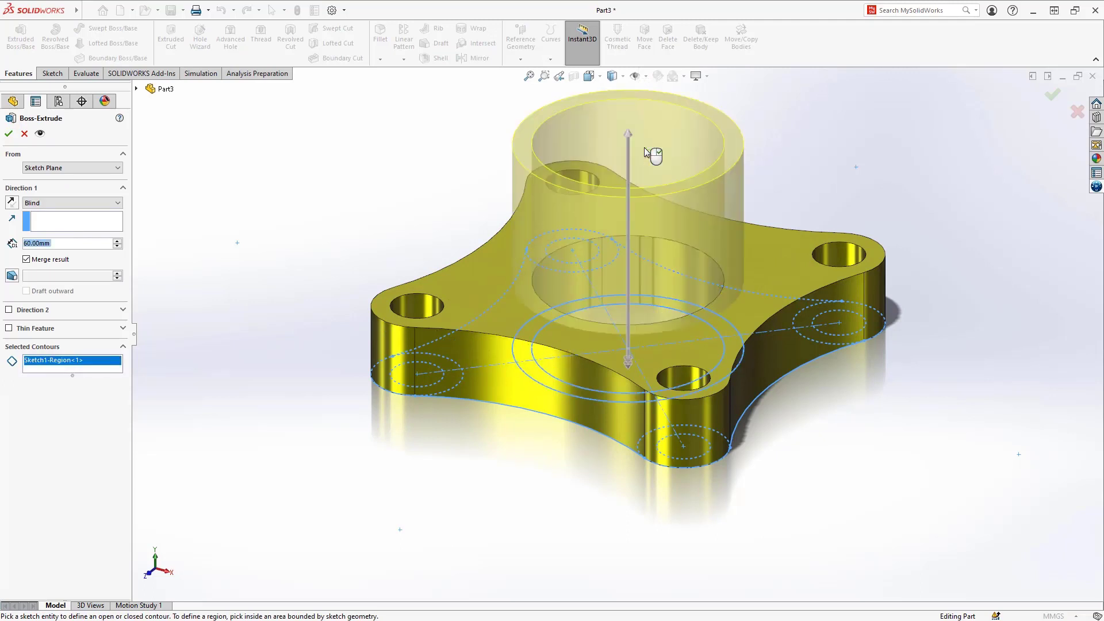
{"action": "key", "text": "Return"}
{"action": "left_click", "coordinate": [49, 182]}
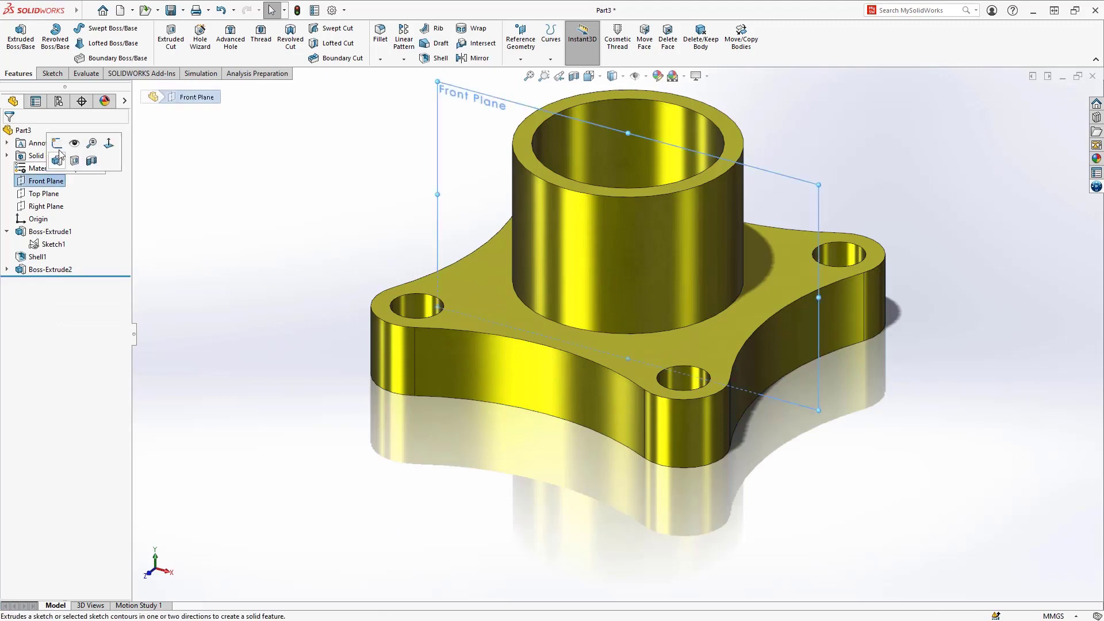
- Sketch a closed lug outline on the Front Plane: slanted line, tangent arc, lower line and vertical edge
{"action": "left_click", "coordinate": [68, 156]}
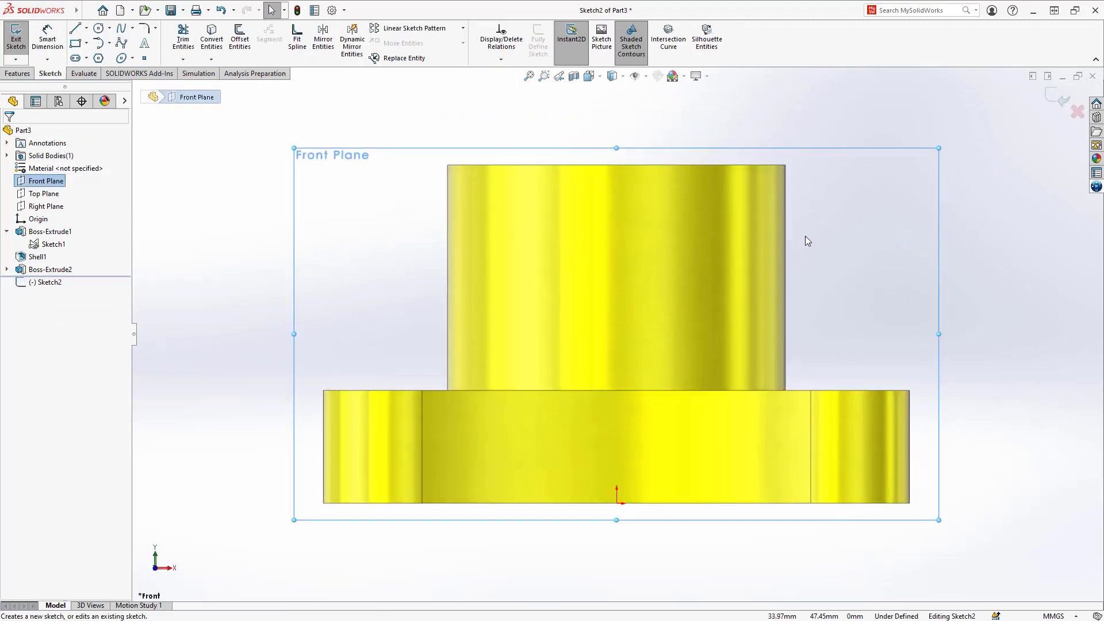
{"action": "right_click_drag", "start_coordinate": [812, 209], "coordinate": [860, 189]}
{"action": "mouse_move", "coordinate": [758, 200]}
{"action": "left_mouse_down"}
{"action": "mouse_move", "coordinate": [799, 230]}
{"action": "mouse_move", "coordinate": [869, 232]}
{"action": "left_mouse_up"}
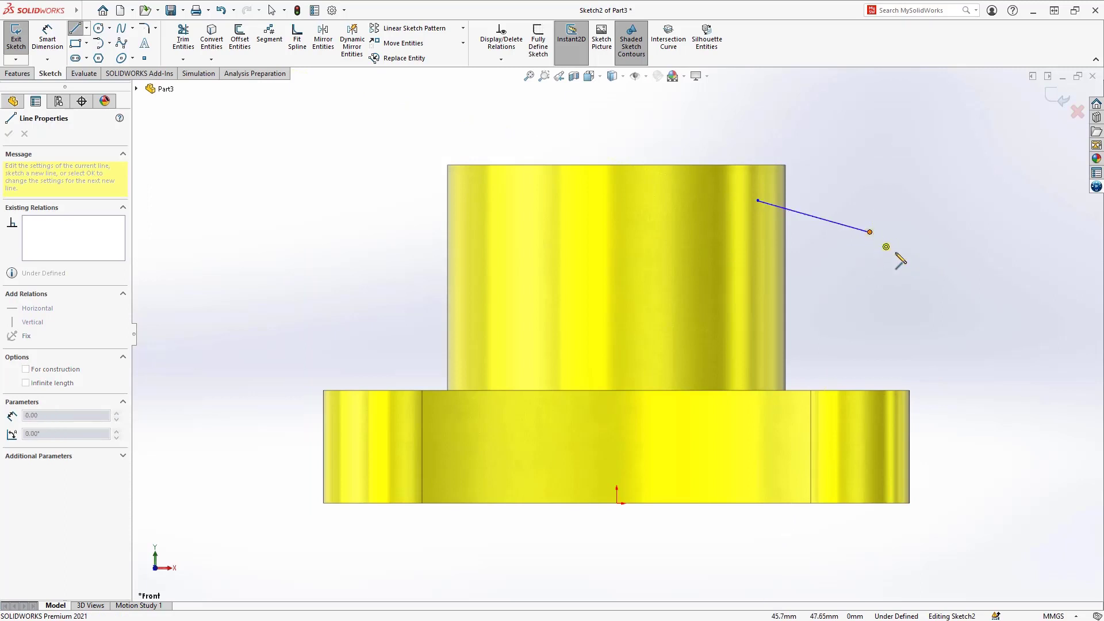
{"action": "left_click", "coordinate": [869, 302]}
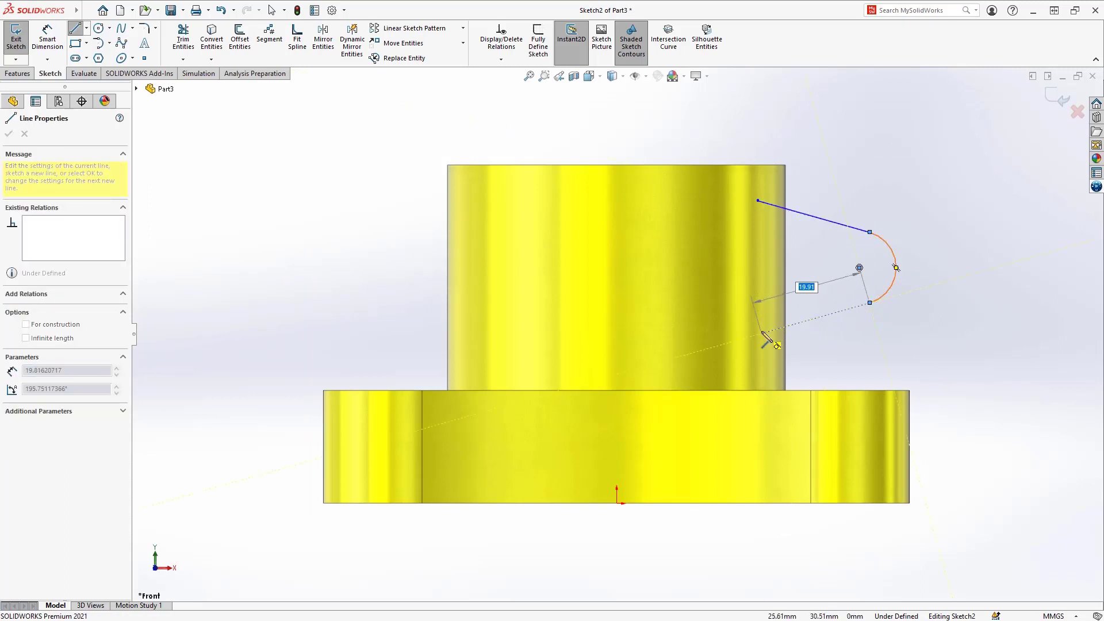
{"action": "left_click", "coordinate": [757, 335]}
{"action": "left_click", "coordinate": [758, 201]}
{"action": "key", "text": "Escape"}
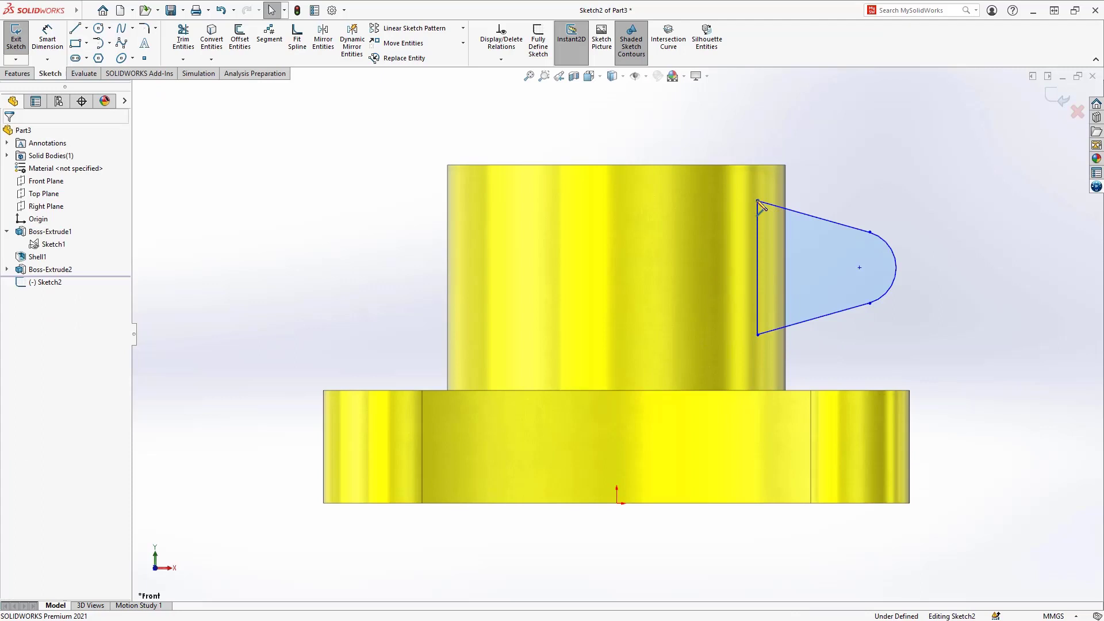
- Dimension the lug's rounded end R12 and the angle between its sides 30°
{"action": "right_click_drag", "start_coordinate": [927, 237], "coordinate": [925, 167]}
{"action": "left_click", "coordinate": [878, 245]}
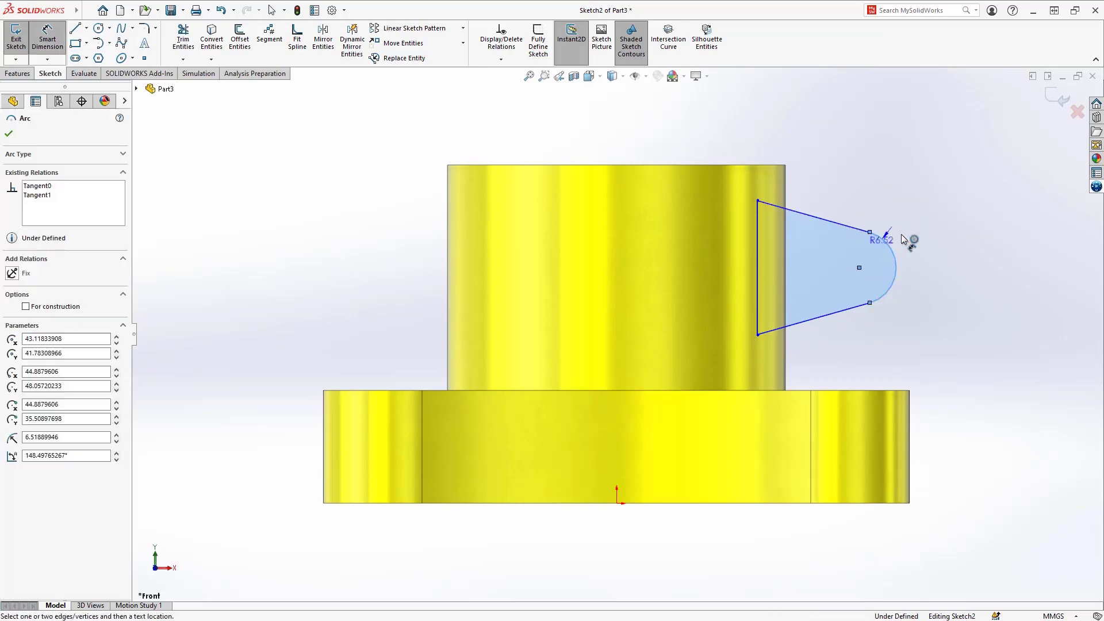
{"action": "left_click", "coordinate": [937, 226]}
{"action": "type", "text": "12"}
{"action": "key", "text": "Return"}
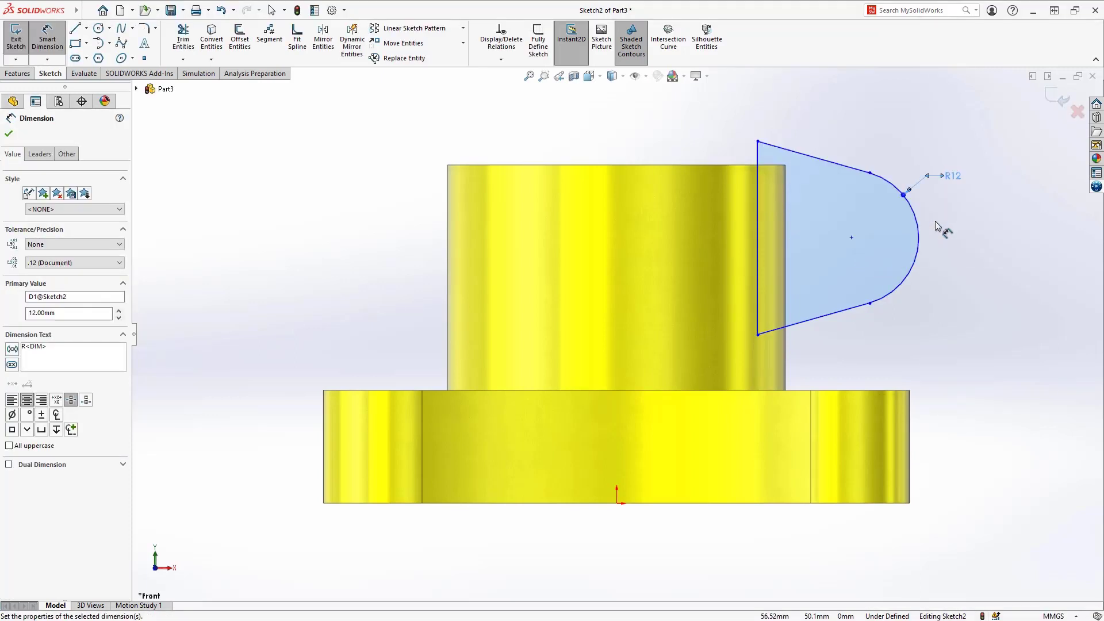
{"action": "left_click", "coordinate": [852, 168]}
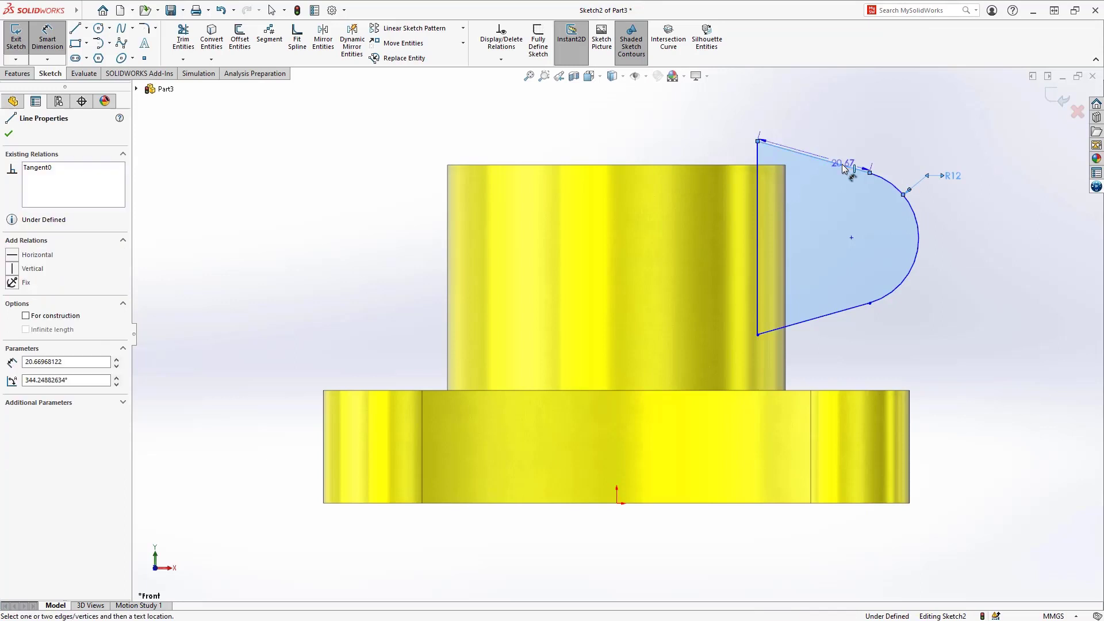
{"action": "left_click", "coordinate": [822, 315]}
{"action": "left_click", "coordinate": [812, 296]}
{"action": "type", "text": "30"}
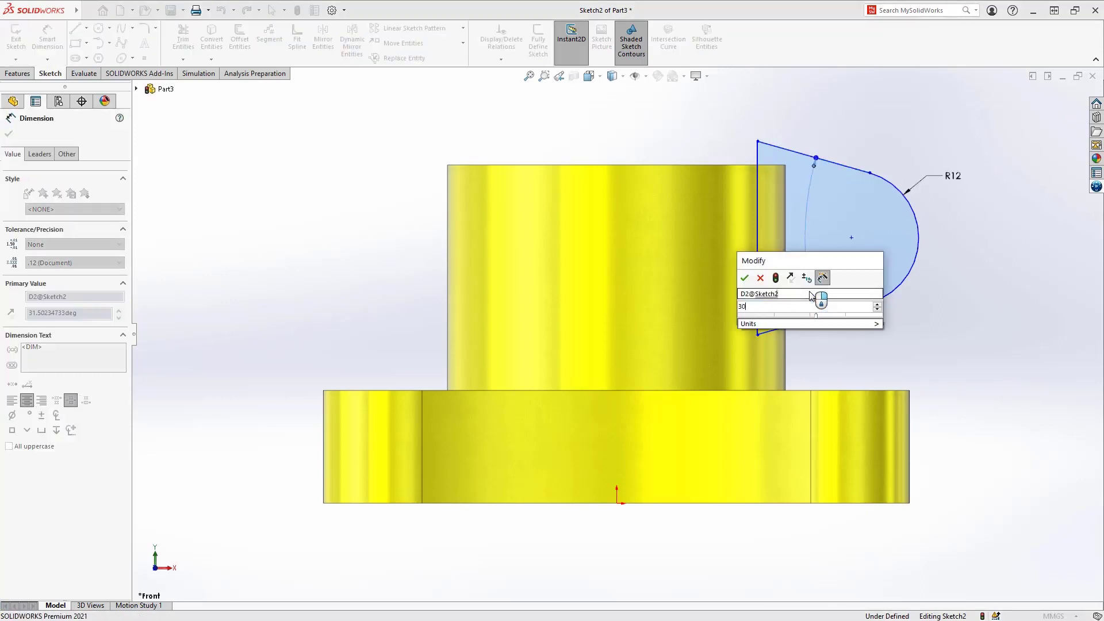
{"action": "key", "text": "Return"}
{"action": "key", "text": "Escape"}
- Add a construction line from the arc centre to the lug's vertical edge
{"action": "right_click_drag", "start_coordinate": [964, 292], "coordinate": [966, 325]}
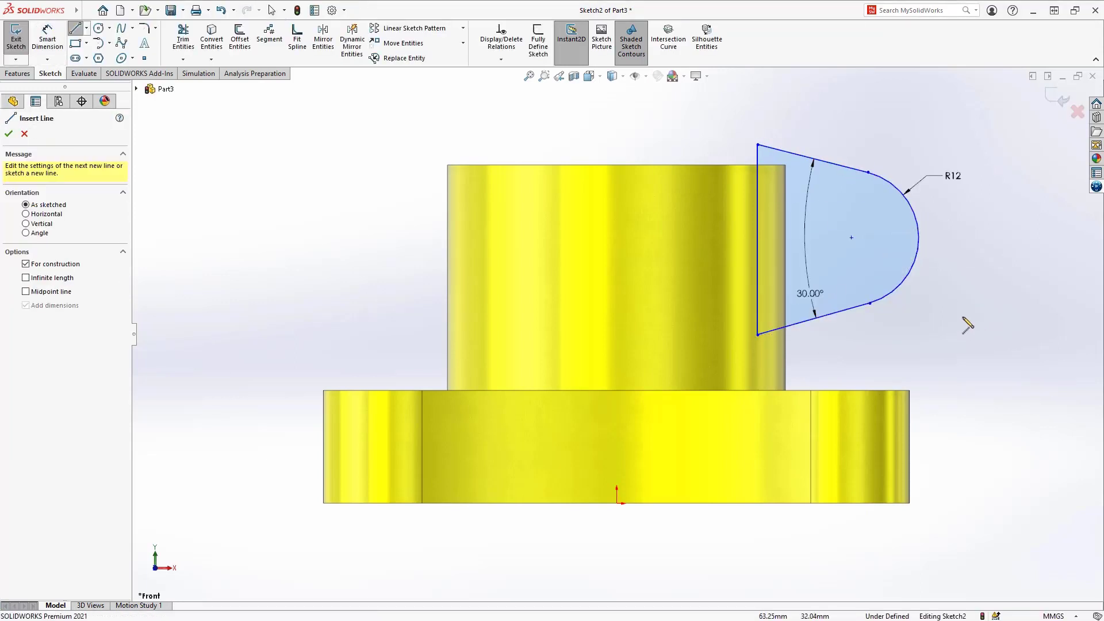
{"action": "left_click", "coordinate": [851, 237]}
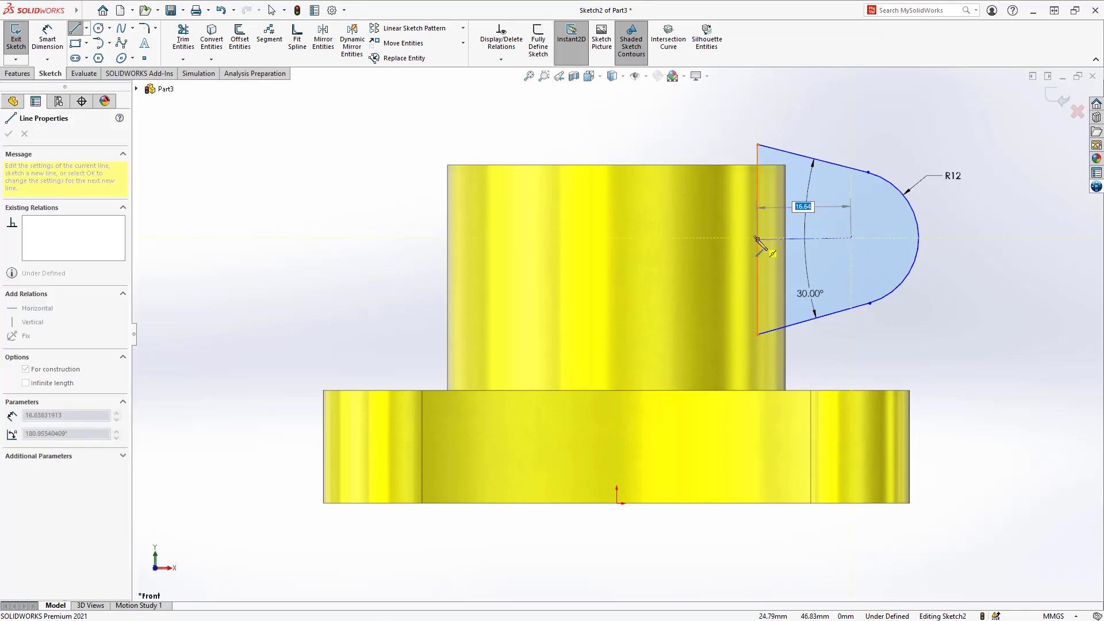
{"action": "left_click", "coordinate": [758, 239]}
{"action": "key", "text": "Escape"}
{"action": "left_click", "coordinate": [785, 240]}
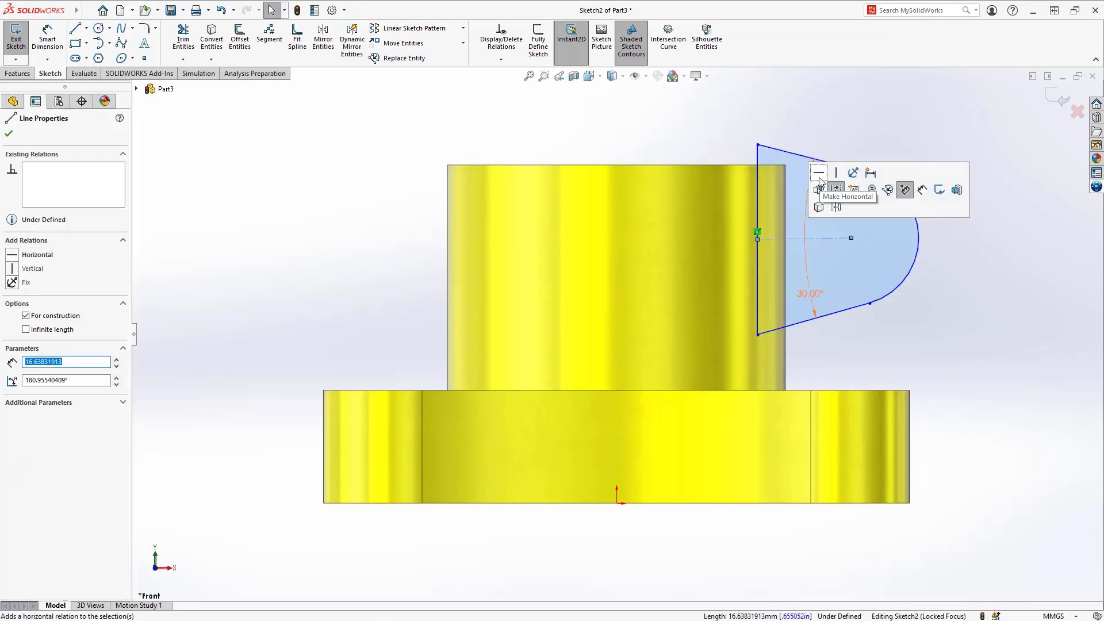
{"action": "left_click", "coordinate": [941, 303]}
{"action": "right_click_drag", "start_coordinate": [944, 315], "coordinate": [949, 249]}
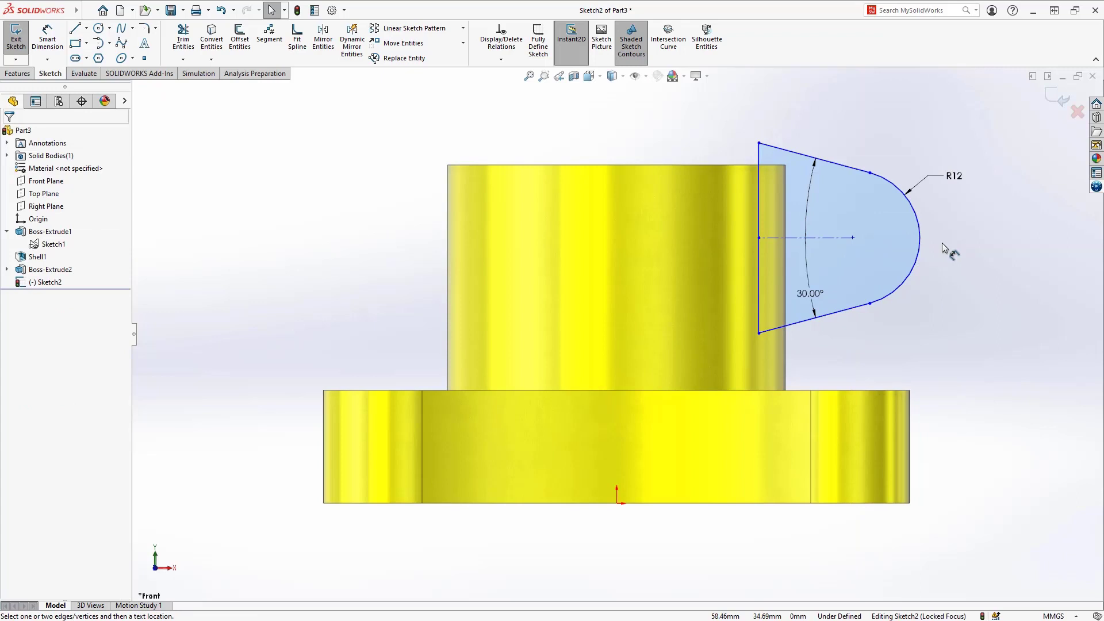
- Locate the lug's arc centre 36 mm right of and 42 mm above the origin
{"action": "left_click", "coordinate": [852, 237]}
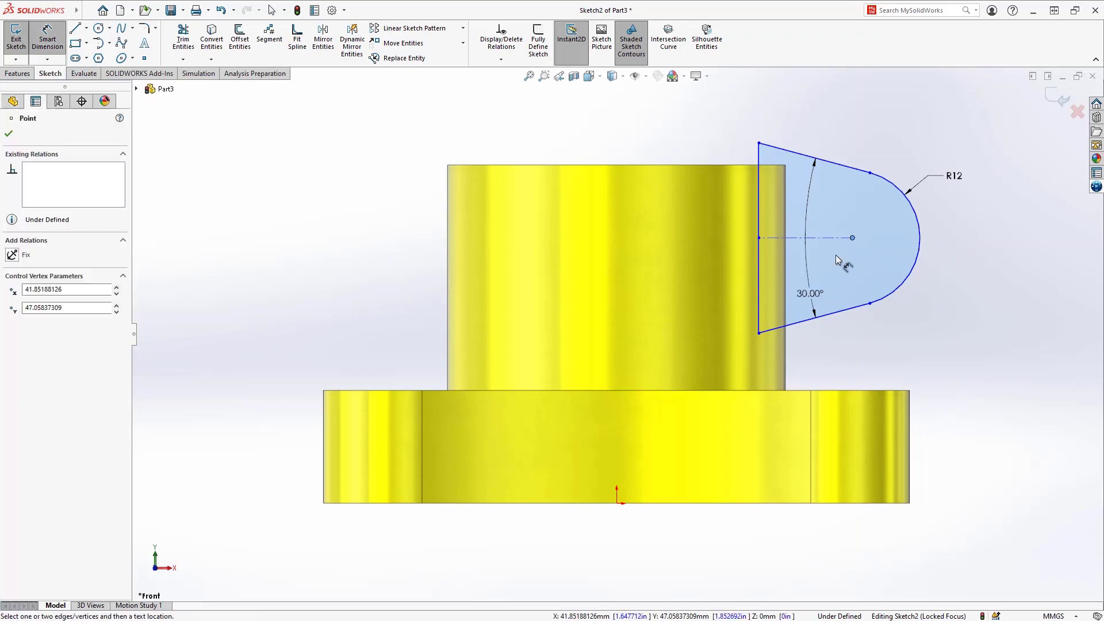
{"action": "left_click", "coordinate": [616, 504]}
{"action": "left_click", "coordinate": [703, 536]}
{"action": "type", "text": "36"}
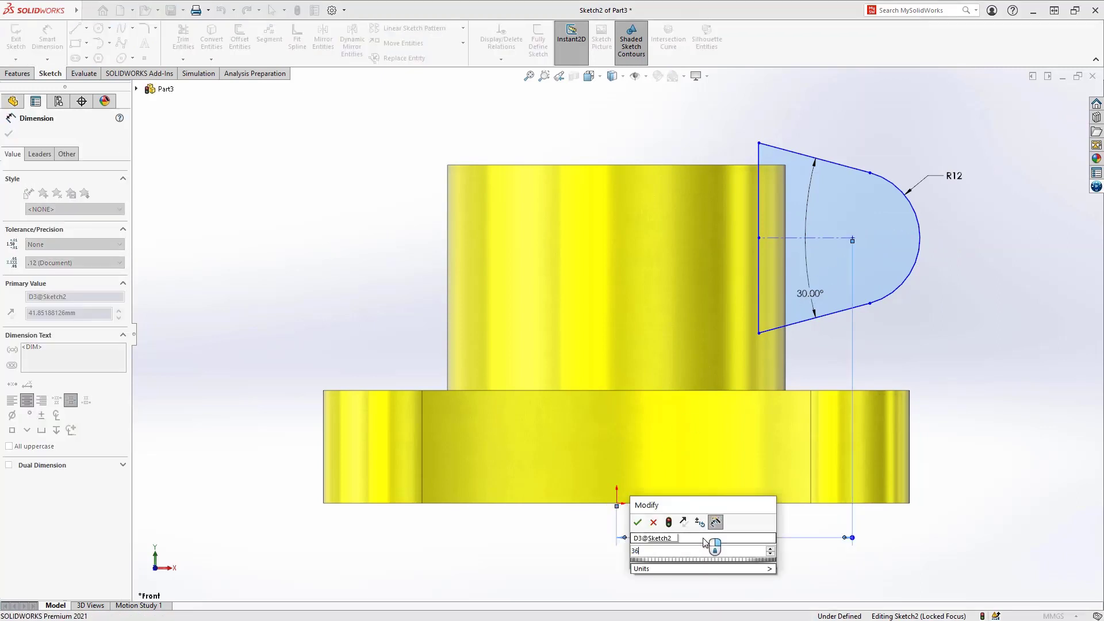
{"action": "key", "text": "Return"}
{"action": "left_click", "coordinate": [617, 504]}
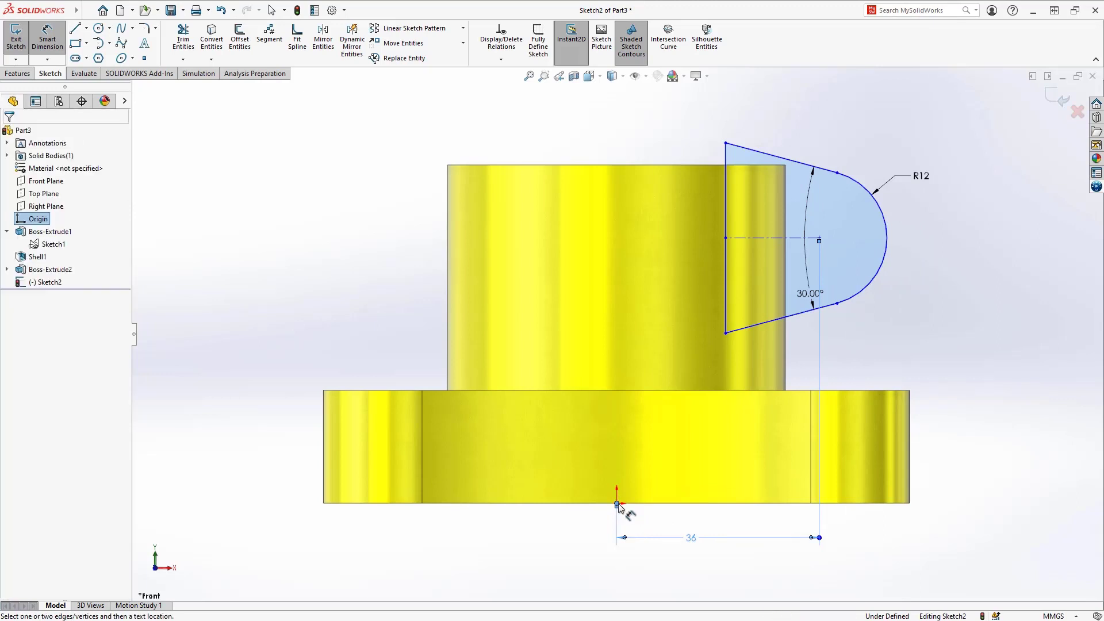
{"action": "left_click", "coordinate": [781, 238]}
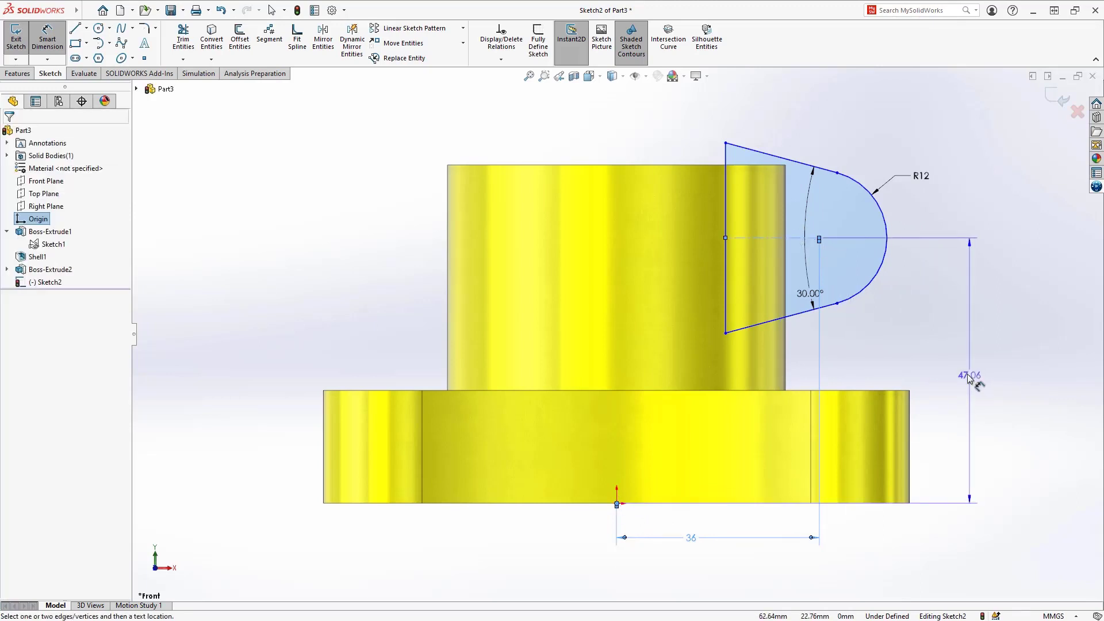
{"action": "left_click", "coordinate": [970, 376]}
{"action": "type", "text": "42"}
{"action": "key", "text": "Return"}
{"action": "key", "text": "Escape"}
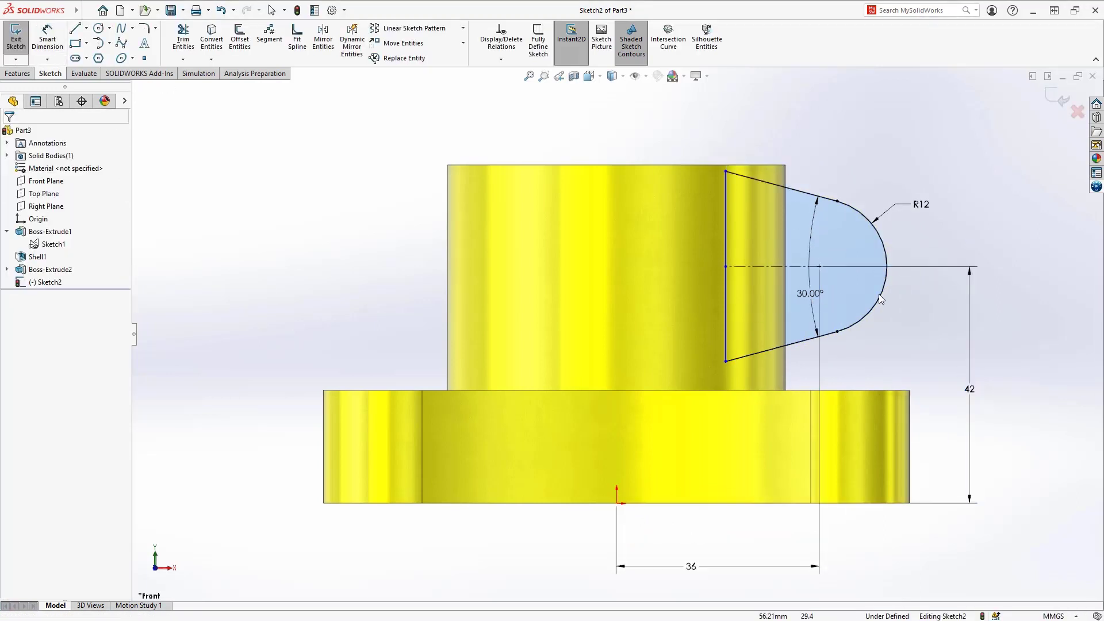
- With hidden lines visible, snap the lug's left edge onto the cylinder wall, then restore shaded with edges
{"action": "mouse_move", "coordinate": [728, 174]}
{"action": "left_mouse_down"}
{"action": "mouse_move", "coordinate": [695, 171]}
{"action": "mouse_move", "coordinate": [762, 182]}
{"action": "mouse_move", "coordinate": [745, 189]}
{"action": "left_mouse_up"}
{"action": "left_click", "coordinate": [670, 128]}
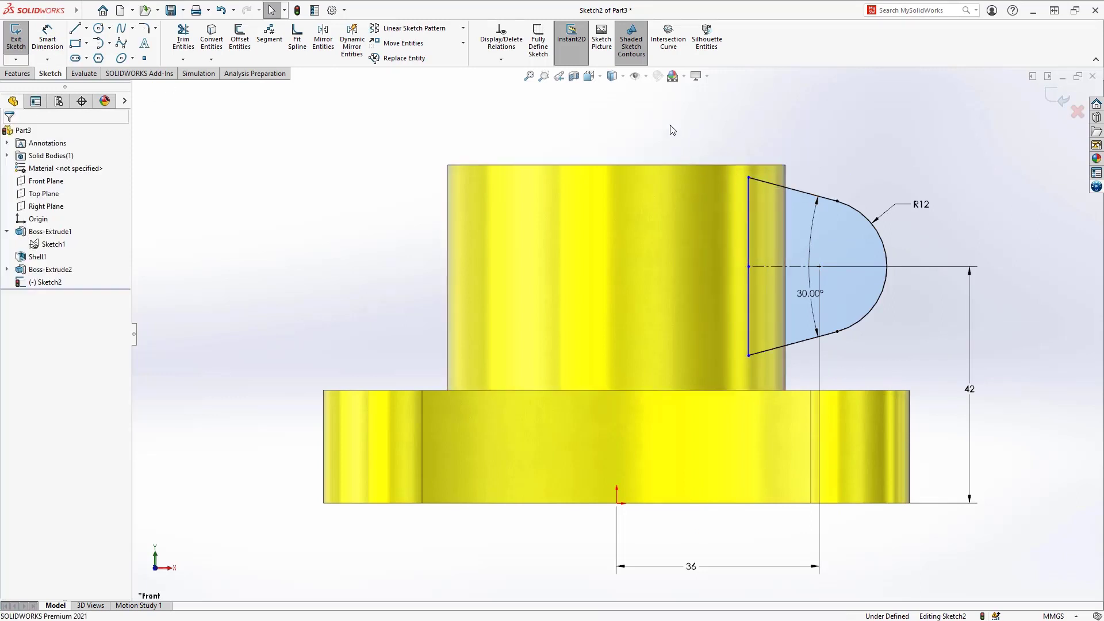
{"action": "left_click", "coordinate": [622, 76]}
{"action": "left_click", "coordinate": [612, 157]}
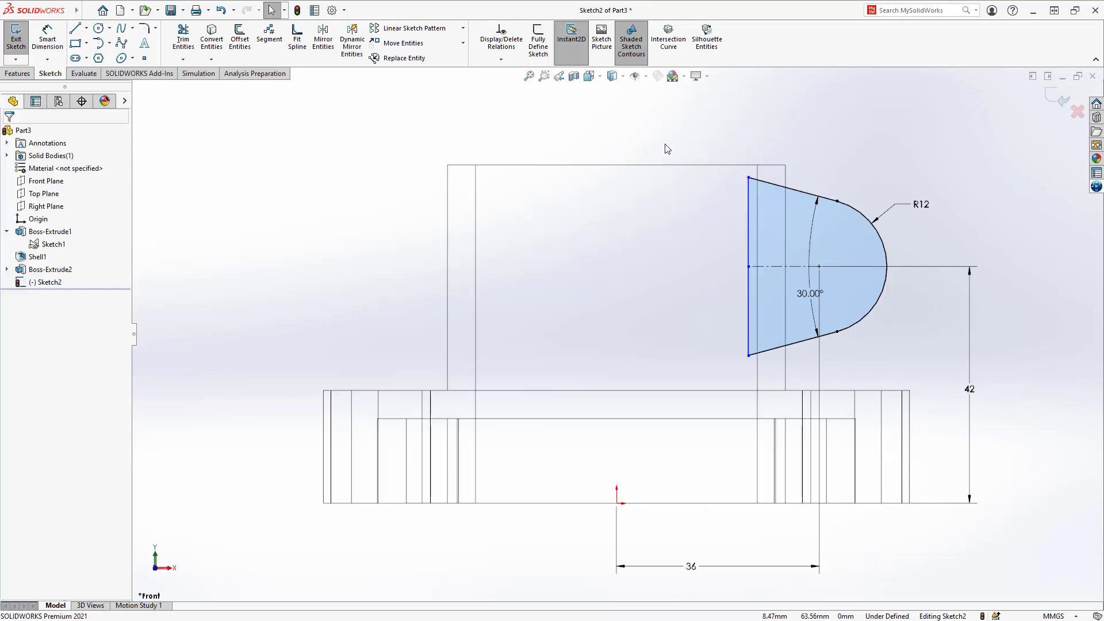
{"action": "left_click", "coordinate": [745, 178]}
{"action": "mouse_move", "coordinate": [746, 179]}
{"action": "left_mouse_down"}
{"action": "mouse_move", "coordinate": [714, 173]}
{"action": "mouse_move", "coordinate": [758, 183]}
{"action": "left_mouse_up"}
{"action": "left_click", "coordinate": [656, 108]}
{"action": "left_click", "coordinate": [612, 76]}
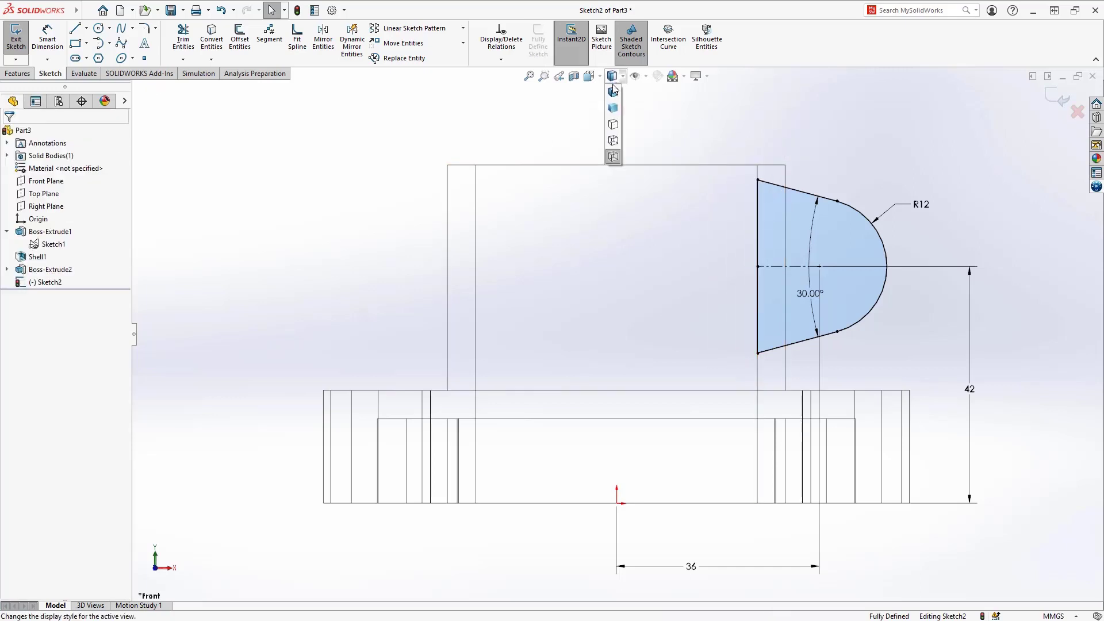
{"action": "left_click", "coordinate": [613, 90]}
- Exit the sketch and extrude the R12 lug profile into a solid ear on the hub
{"action": "key", "text": "ctrl+b"}
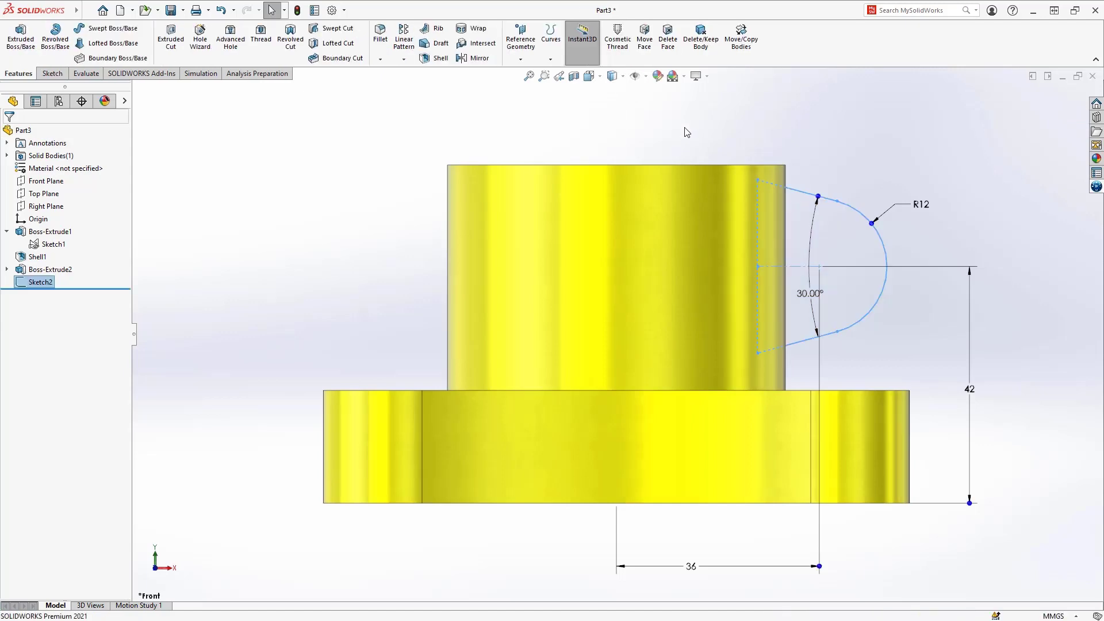
{"action": "mouse_move", "coordinate": [683, 130]}
{"action": "middle_mouse_down"}
{"action": "mouse_move", "coordinate": [707, 143]}
{"action": "mouse_move", "coordinate": [706, 218]}
{"action": "mouse_move", "coordinate": [712, 213]}
{"action": "middle_mouse_up"}
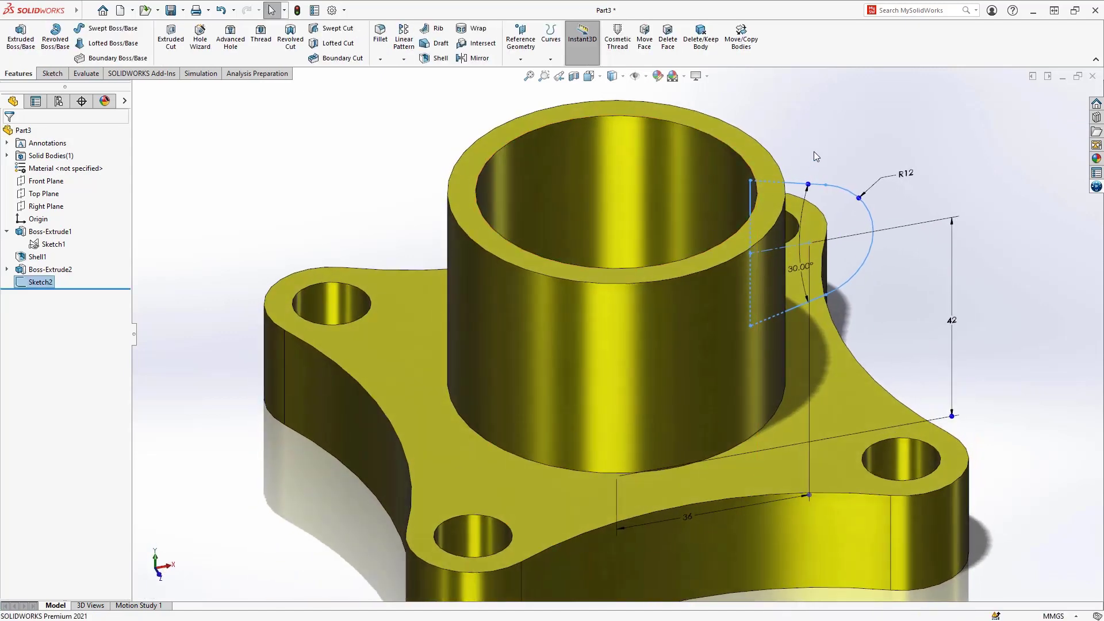
{"action": "left_click", "coordinate": [834, 187]}
{"action": "mouse_move", "coordinate": [844, 204]}
{"action": "left_mouse_down"}
{"action": "mouse_move", "coordinate": [860, 246]}
{"action": "mouse_move", "coordinate": [894, 262]}
{"action": "left_mouse_up"}
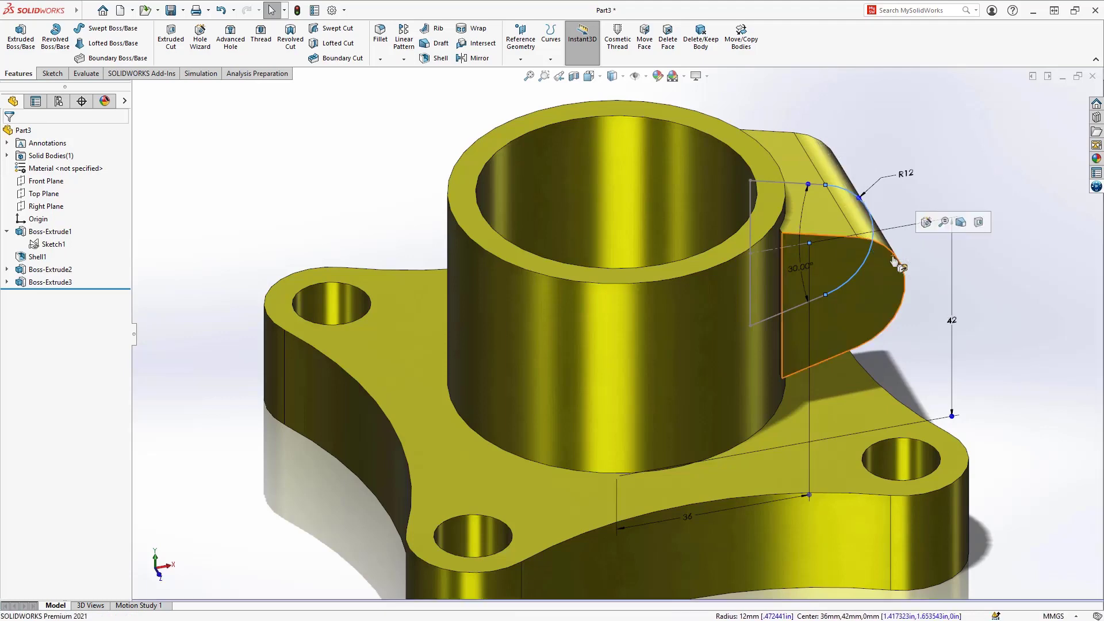
{"action": "left_click", "coordinate": [935, 269]}
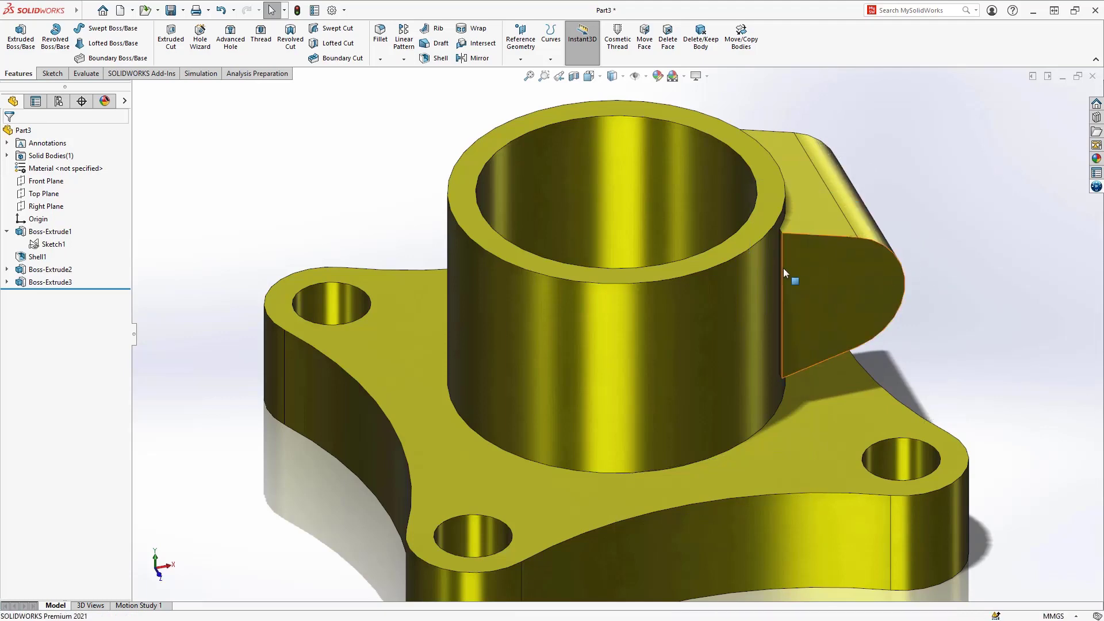
{"action": "scroll", "coordinate": [783, 268], "scroll_direction": "down", "scroll_amount": 10}
{"action": "scroll", "coordinate": [674, 232], "scroll_direction": "up", "scroll_amount": 1}
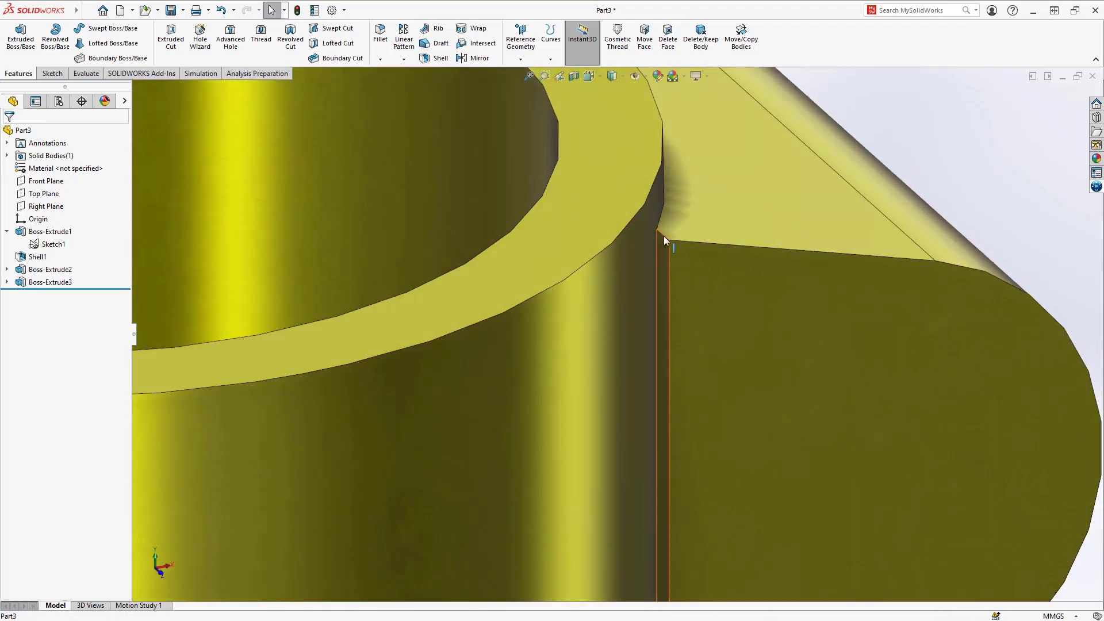
{"action": "scroll", "coordinate": [668, 254], "scroll_direction": "up", "scroll_amount": 5}
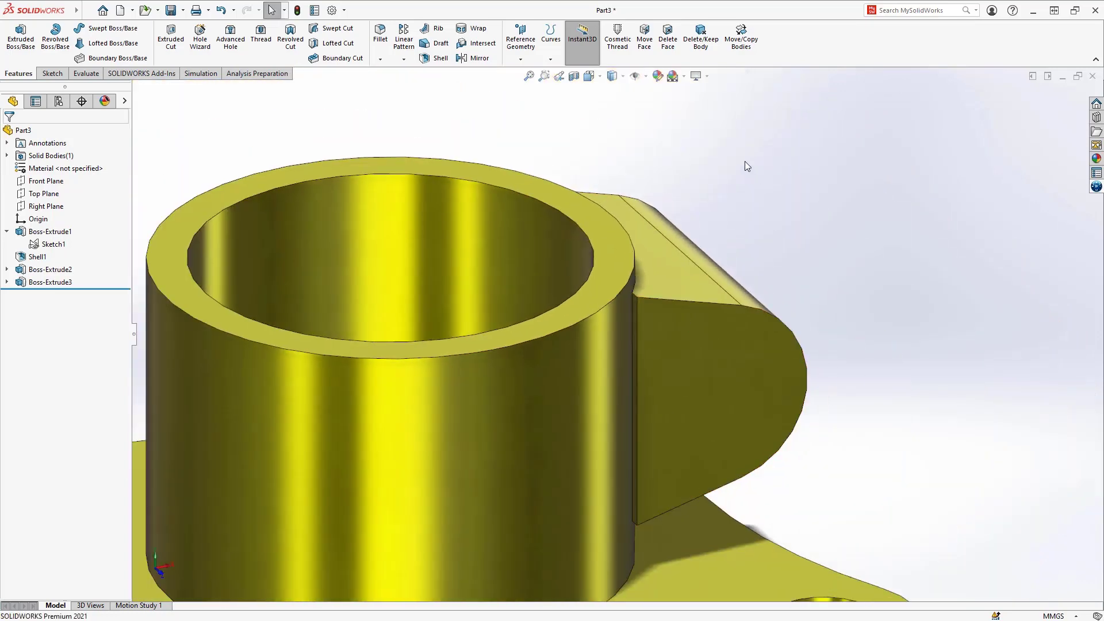
- Delete the narrow face at the ear-to-hub junction with All co-planar enabled
{"action": "left_click", "coordinate": [668, 37]}
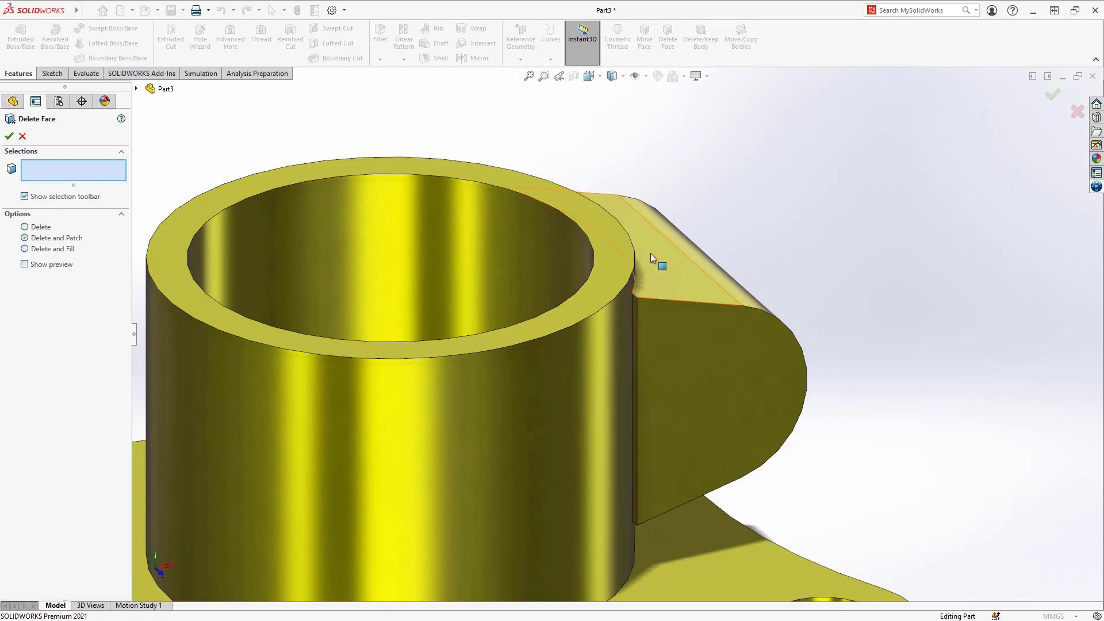
{"action": "left_click", "coordinate": [636, 315]}
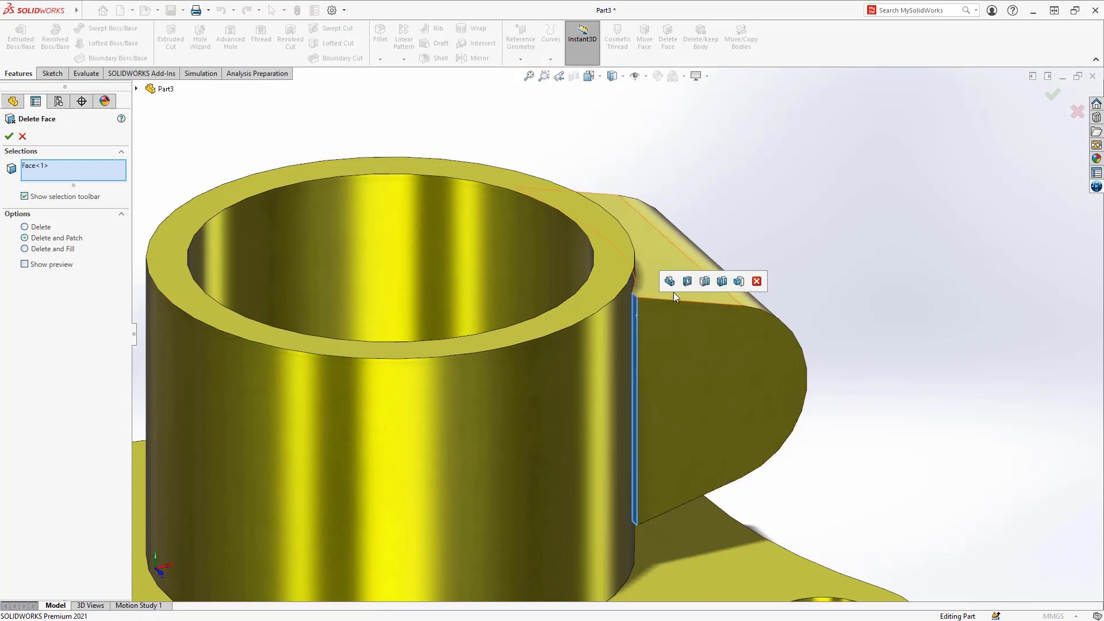
{"action": "left_click", "coordinate": [707, 280]}
{"action": "key", "text": "Return"}
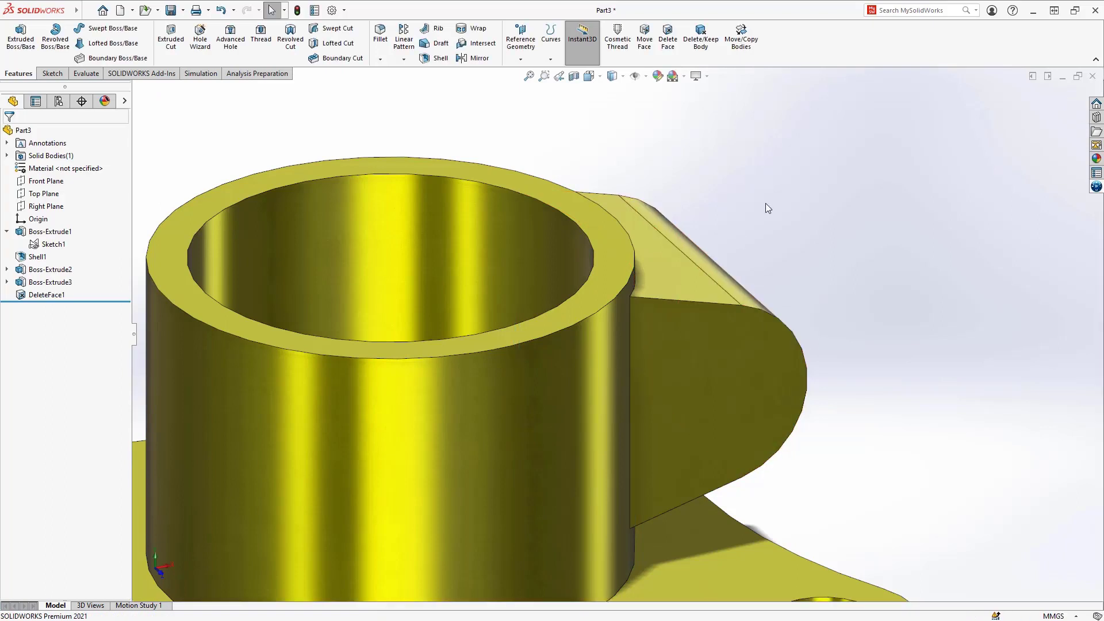
- Start a 3 mm fillet on the ear face, the cylinder's base edge and the flange's top outline
{"action": "key", "text": "f"}
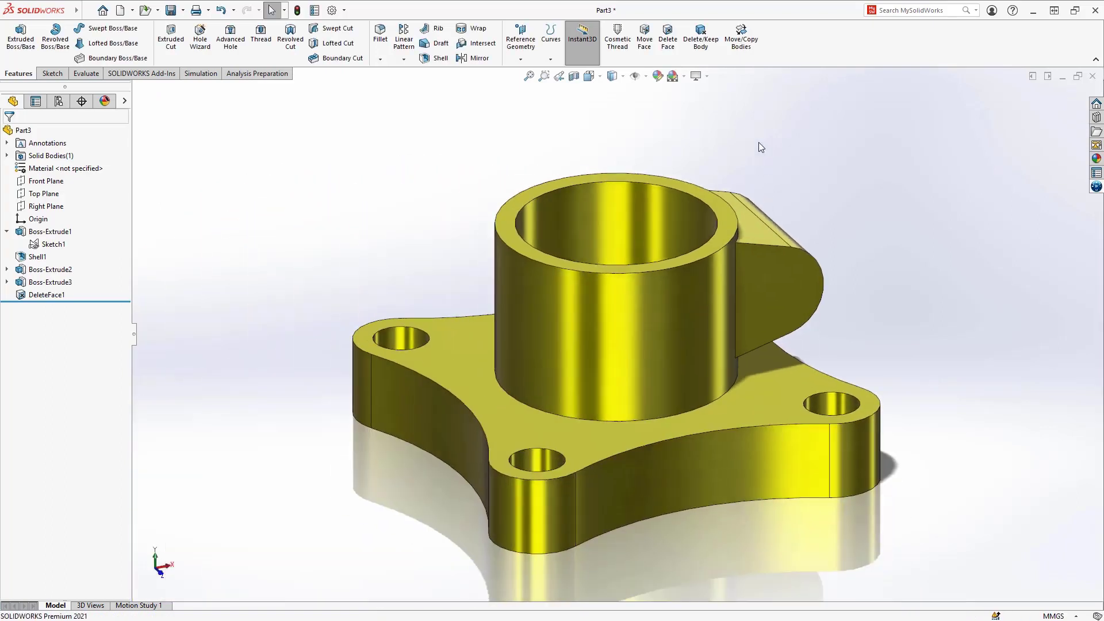
{"action": "left_click", "coordinate": [757, 143]}
{"action": "key", "text": "ctrl+f"}
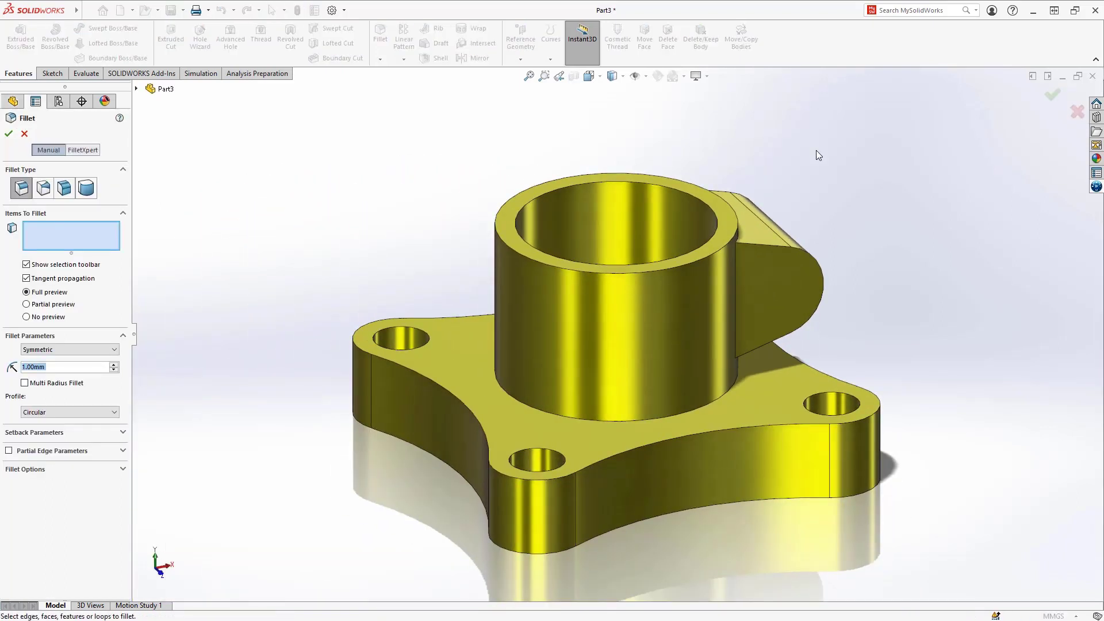
{"action": "type", "text": "3"}
{"action": "key", "text": "Return"}
{"action": "middle_click_drag", "start_coordinate": [828, 178], "coordinate": [743, 273]}
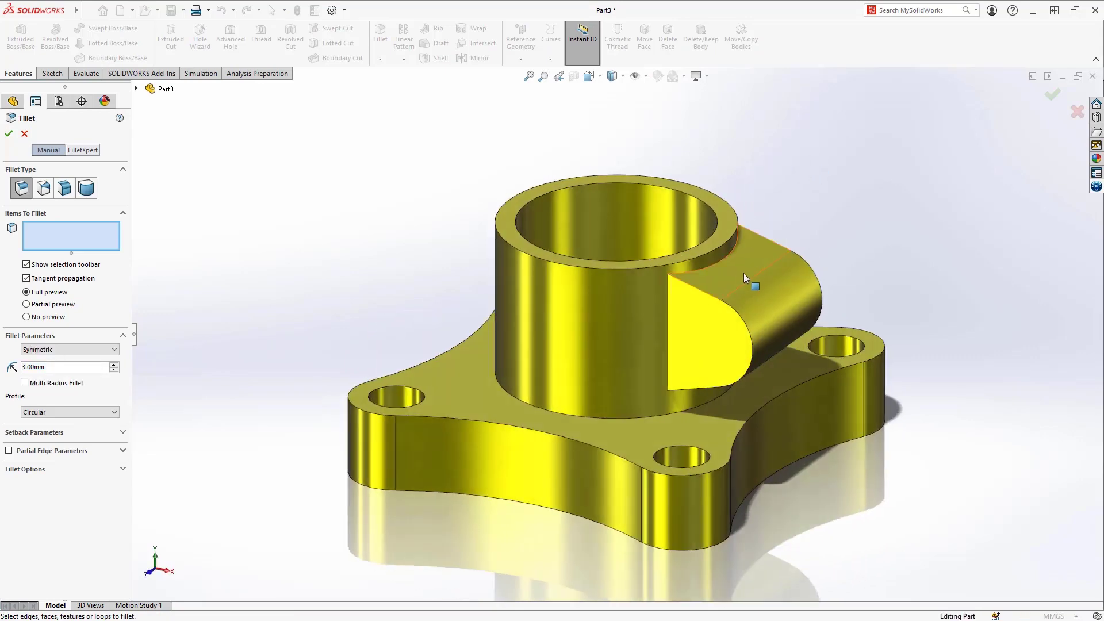
{"action": "left_click", "coordinate": [743, 272]}
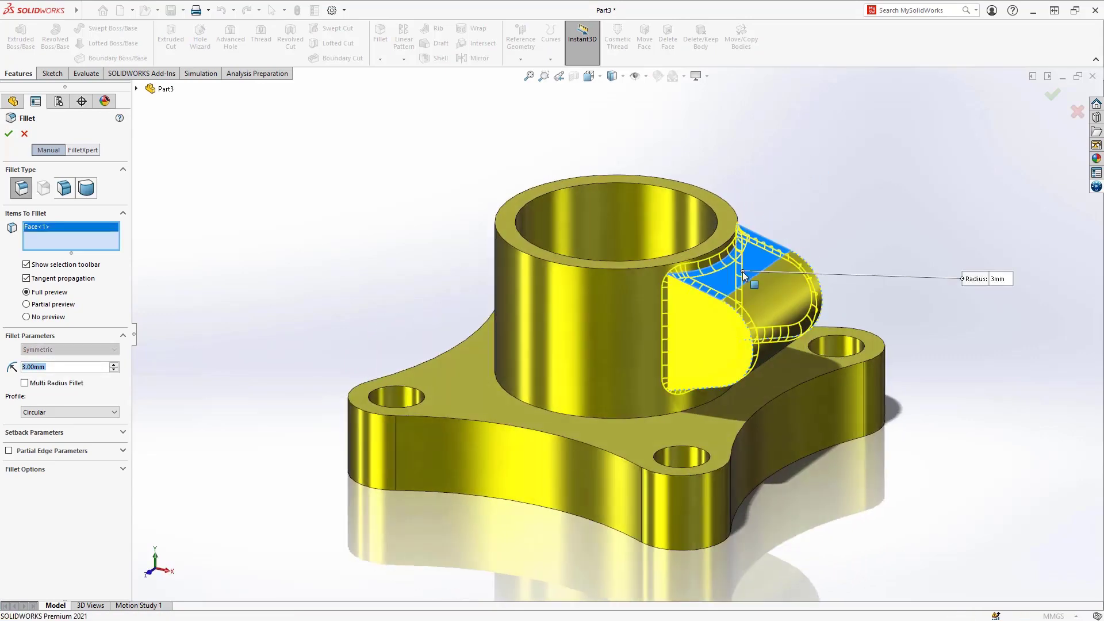
{"action": "left_click", "coordinate": [529, 404]}
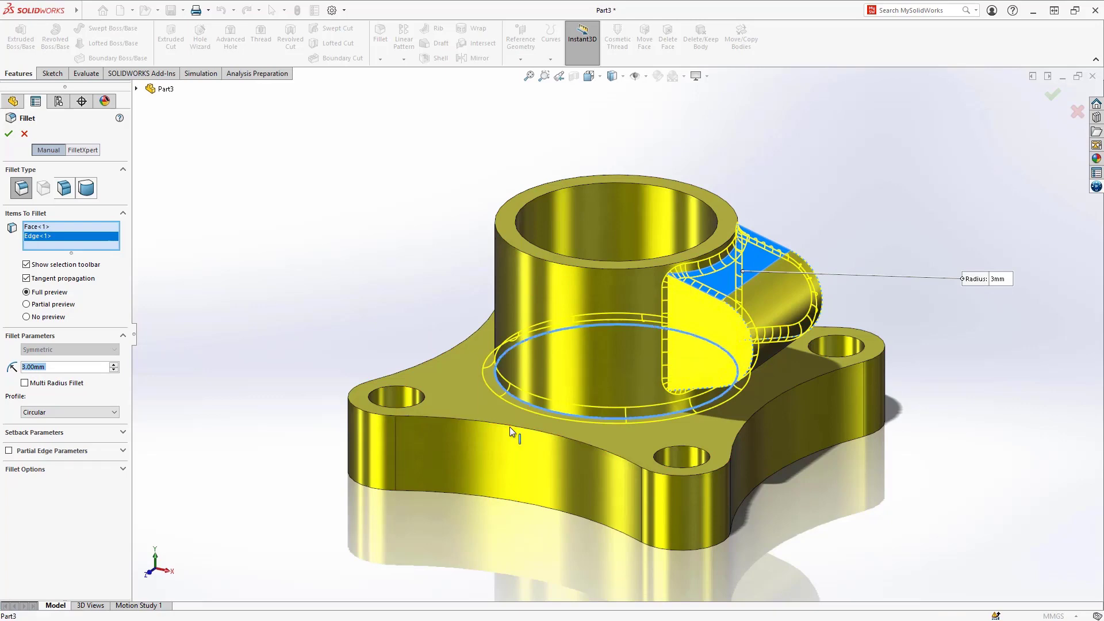
{"action": "left_click", "coordinate": [509, 427]}
- Add the flange's underside face and its connected loop edges to the fillet
{"action": "middle_click_drag", "start_coordinate": [506, 455], "coordinate": [476, 369]}
{"action": "left_click", "coordinate": [476, 369]}
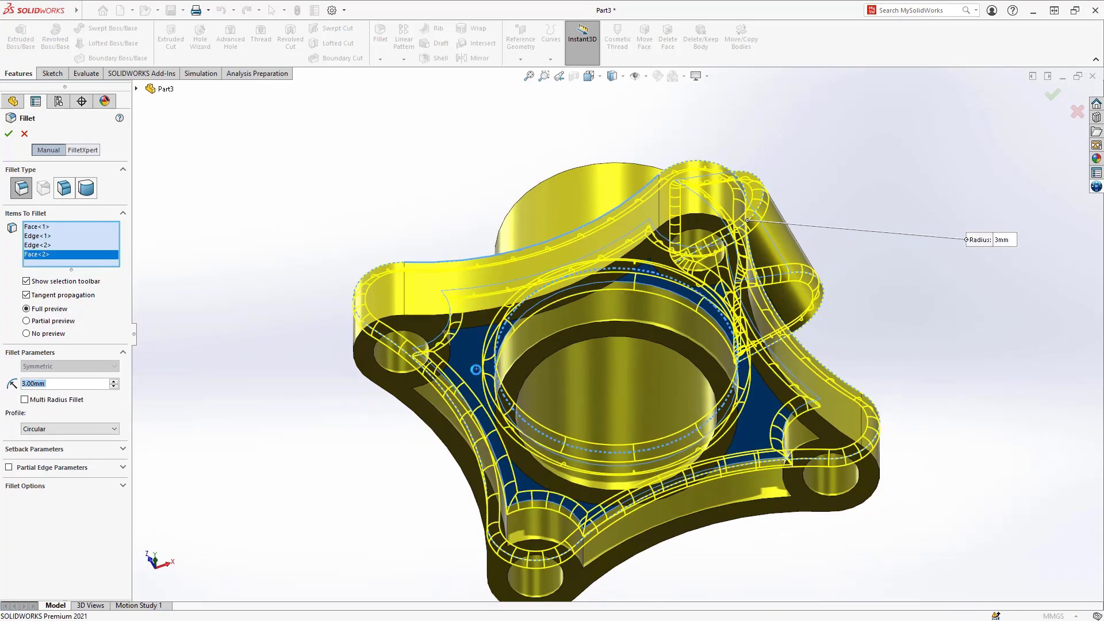
{"action": "left_click", "coordinate": [508, 529]}
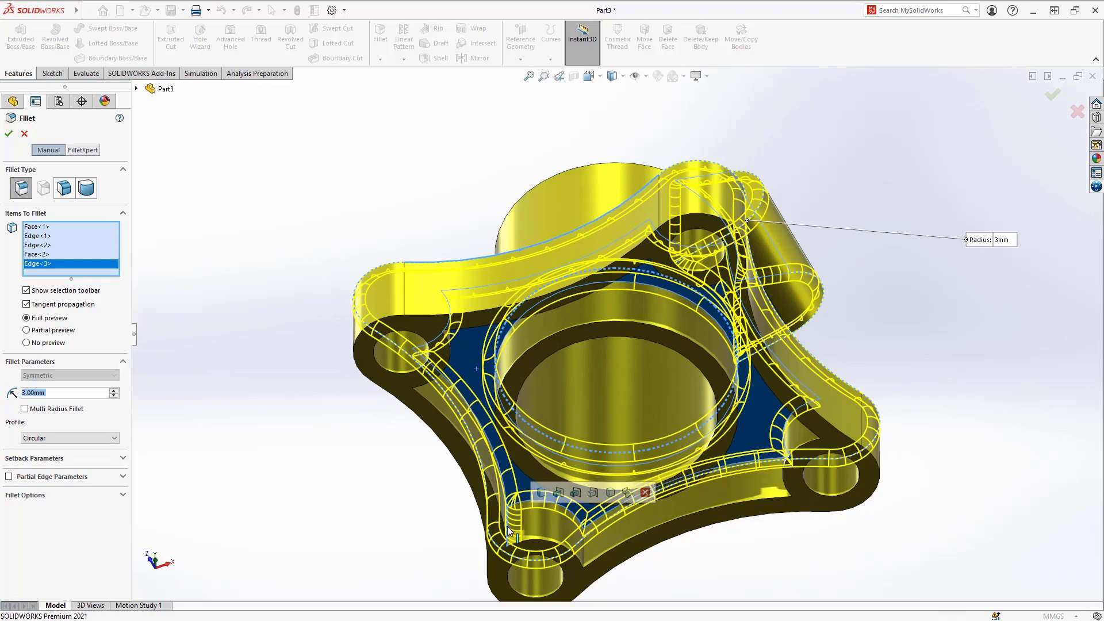
{"action": "left_click", "coordinate": [541, 493]}
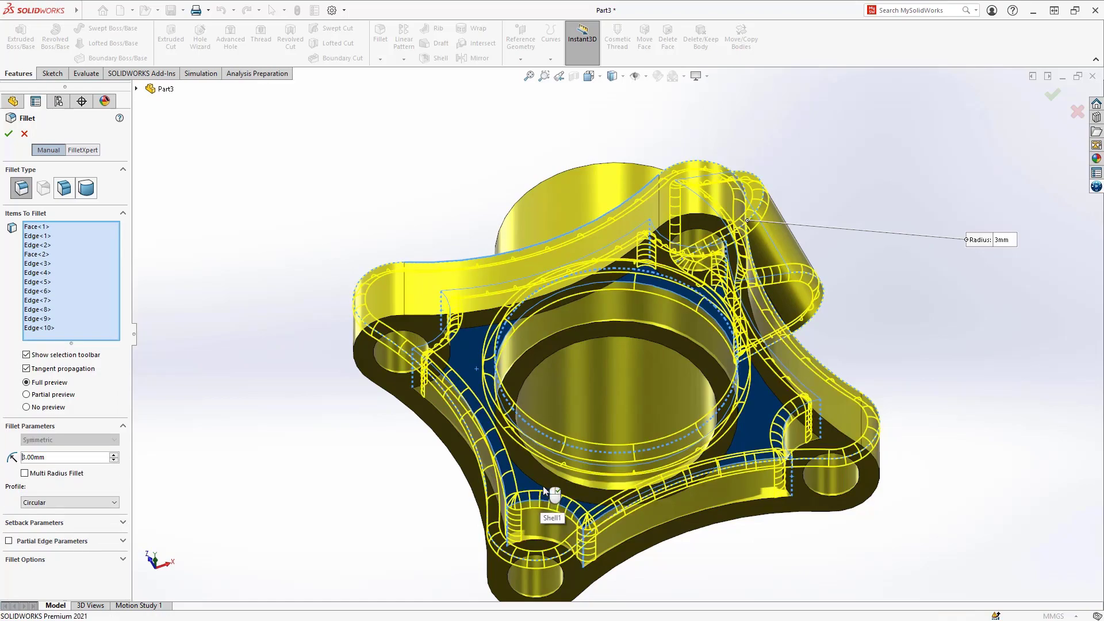
{"action": "middle_click_drag", "start_coordinate": [537, 494], "coordinate": [521, 516]}
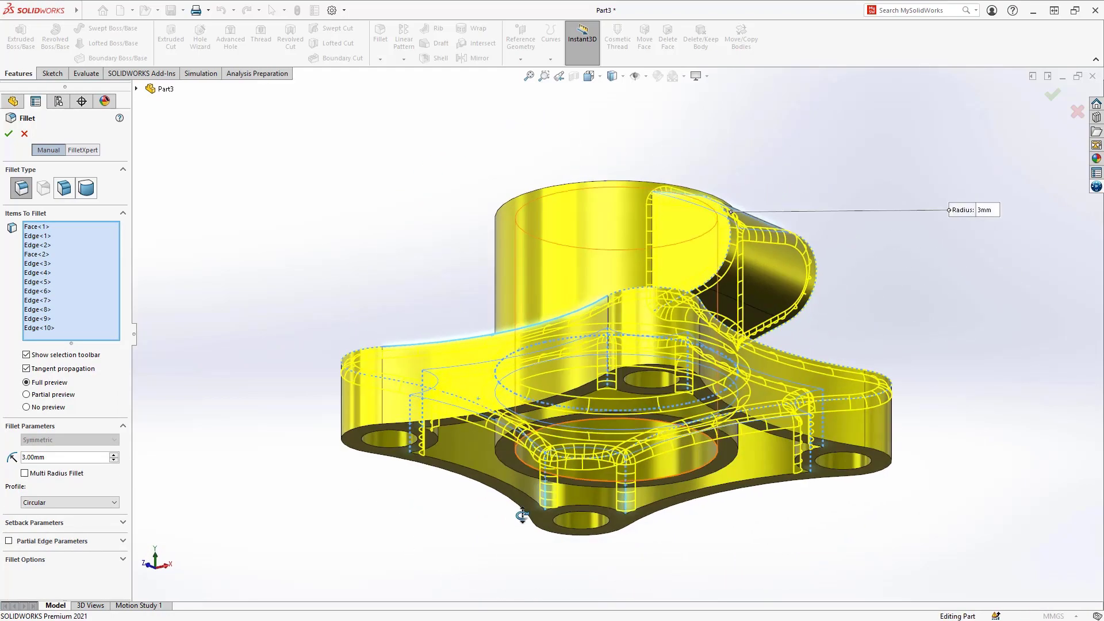
- Accept the 3 mm fillet and colour Fillet1's faces red medium gloss plastic
{"action": "key", "text": "Return"}
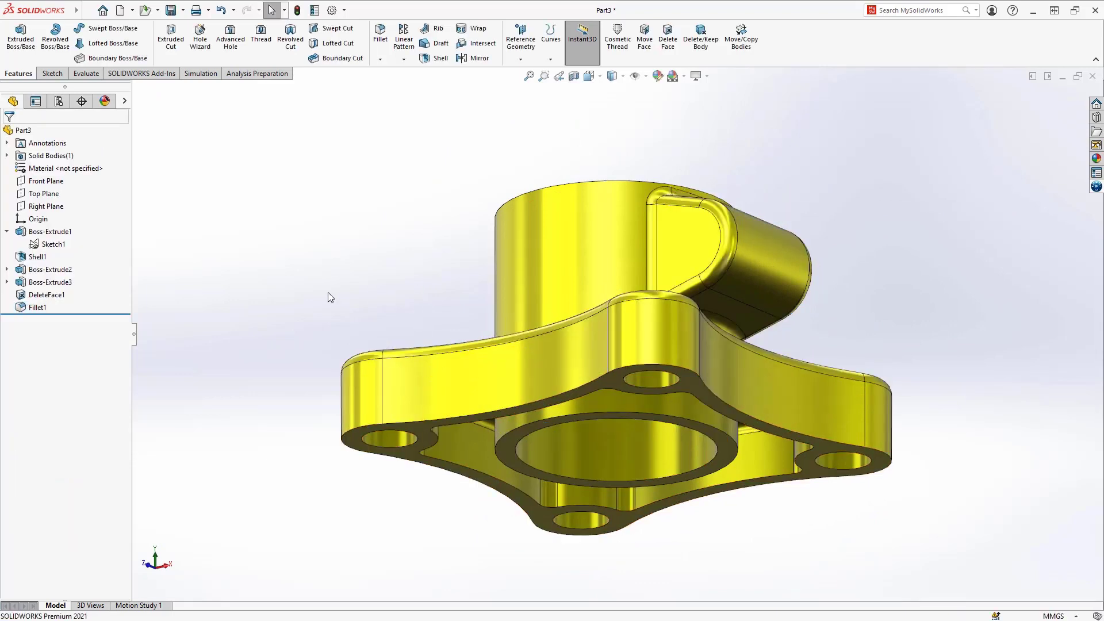
{"action": "left_click", "coordinate": [36, 308]}
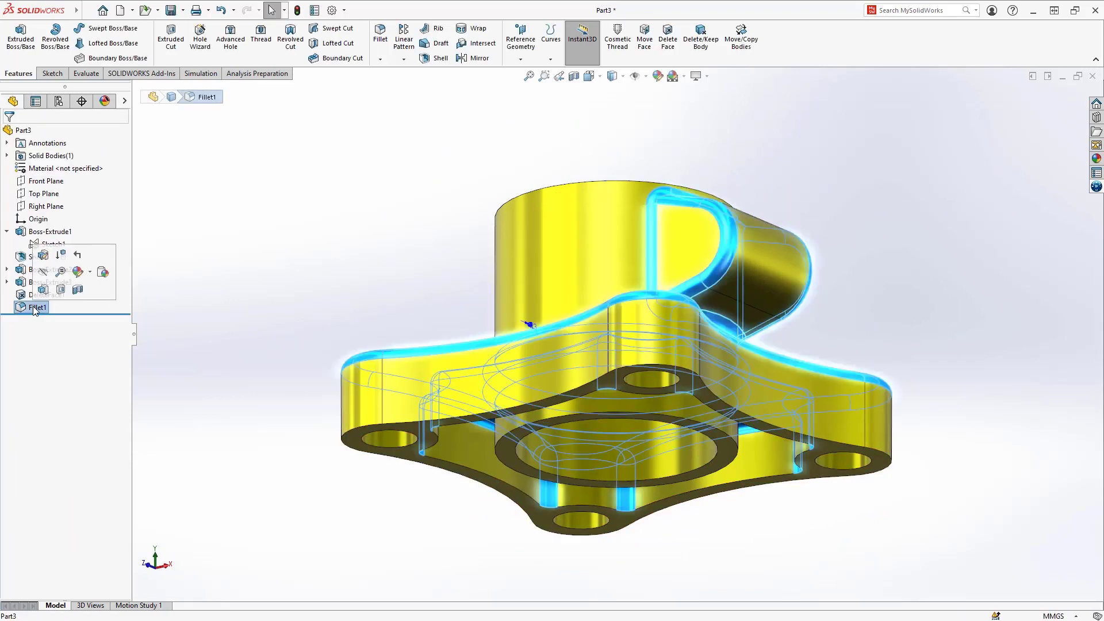
{"action": "left_click", "coordinate": [90, 276]}
{"action": "left_click", "coordinate": [90, 299]}
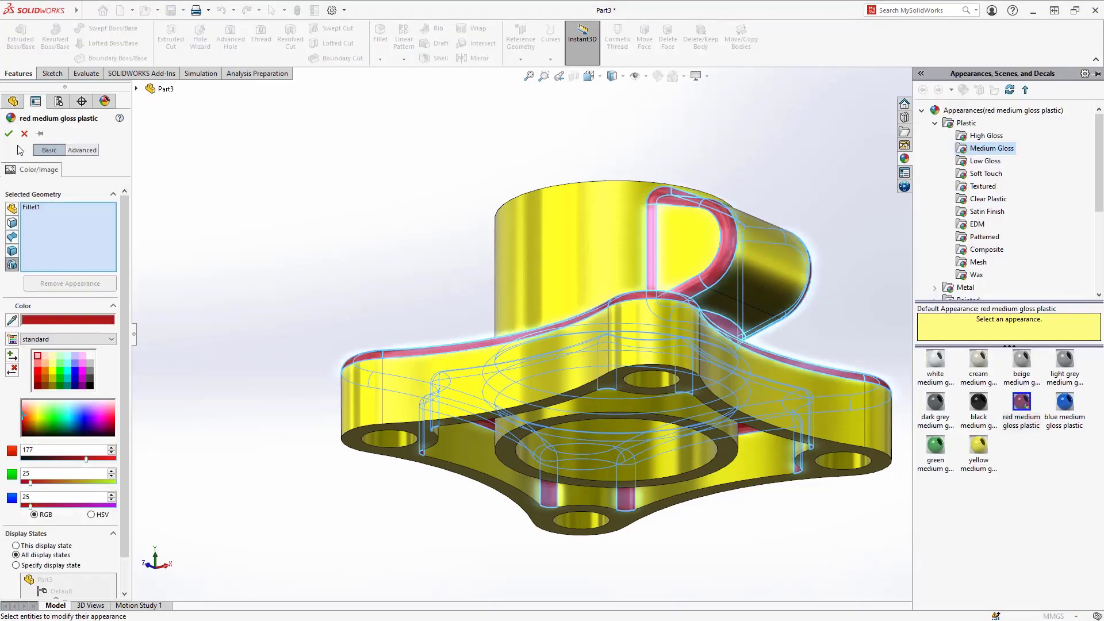
{"action": "left_click", "coordinate": [9, 134]}
{"action": "middle_click_drag", "start_coordinate": [533, 254], "coordinate": [579, 316]}
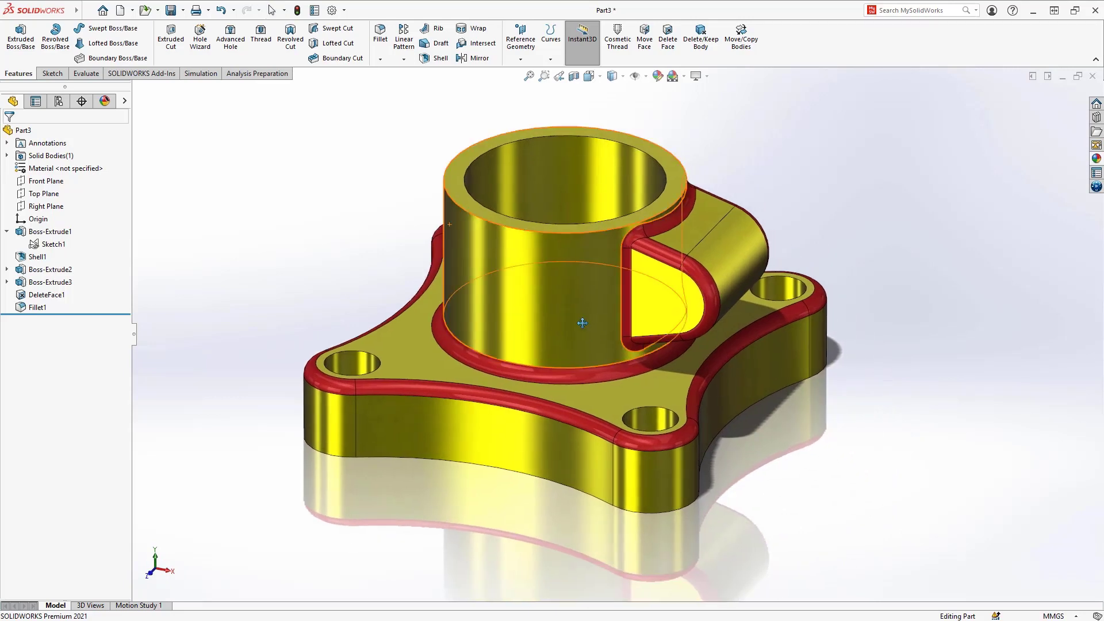
- Sketch a line on the boss's top face from the bore centre past the ear
{"action": "left_click", "coordinate": [678, 179]}
{"action": "left_click", "coordinate": [728, 131]}
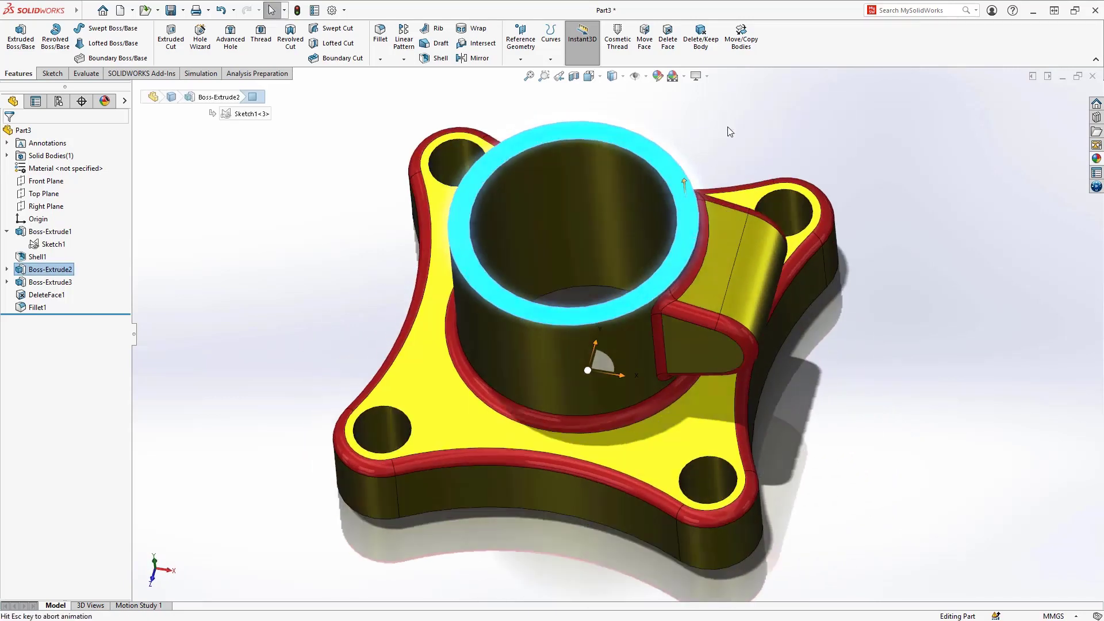
{"action": "key", "text": "l"}
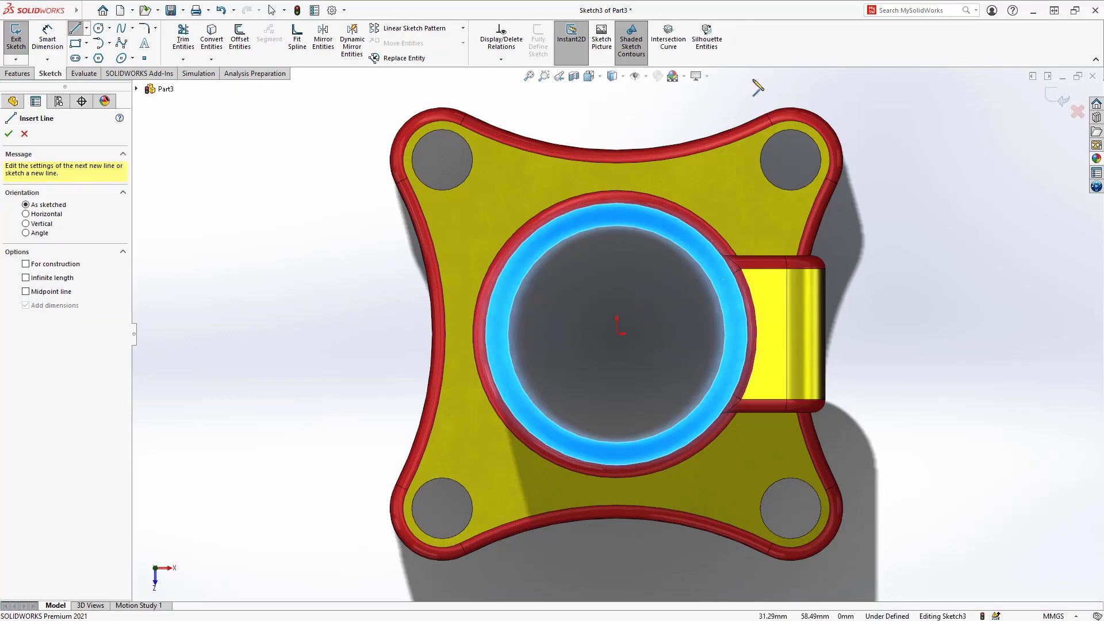
{"action": "left_click", "coordinate": [617, 334]}
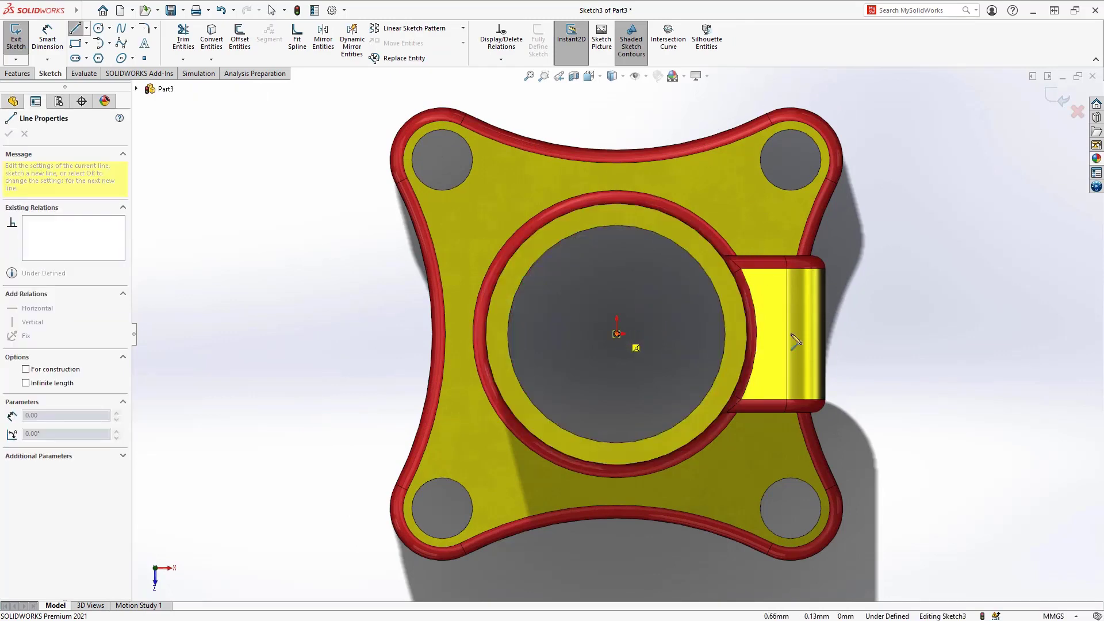
{"action": "left_click", "coordinate": [826, 334]}
{"action": "key", "text": "Escape"}
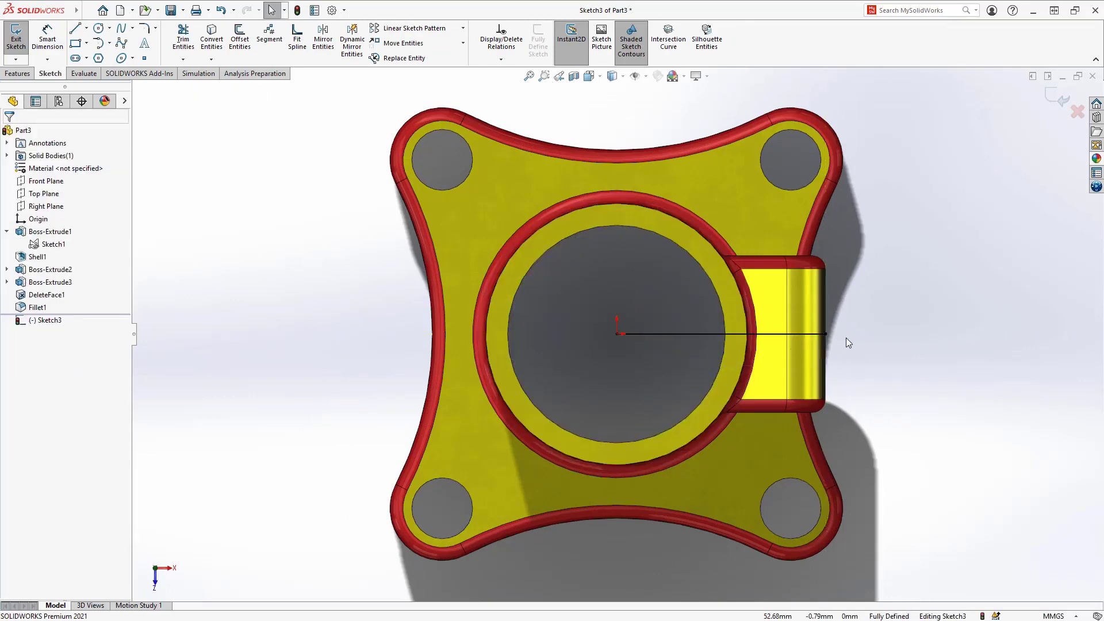
- Extrude-cut the line Through All as a 3 mm mid-plane thin feature
{"action": "key", "text": "s"}
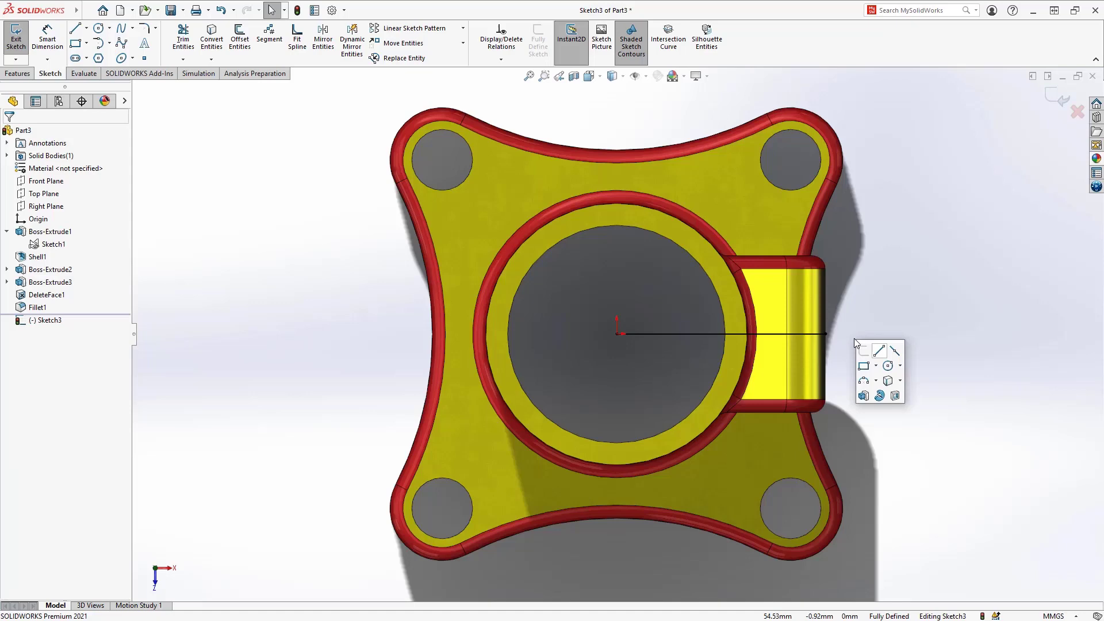
{"action": "left_click", "coordinate": [896, 396]}
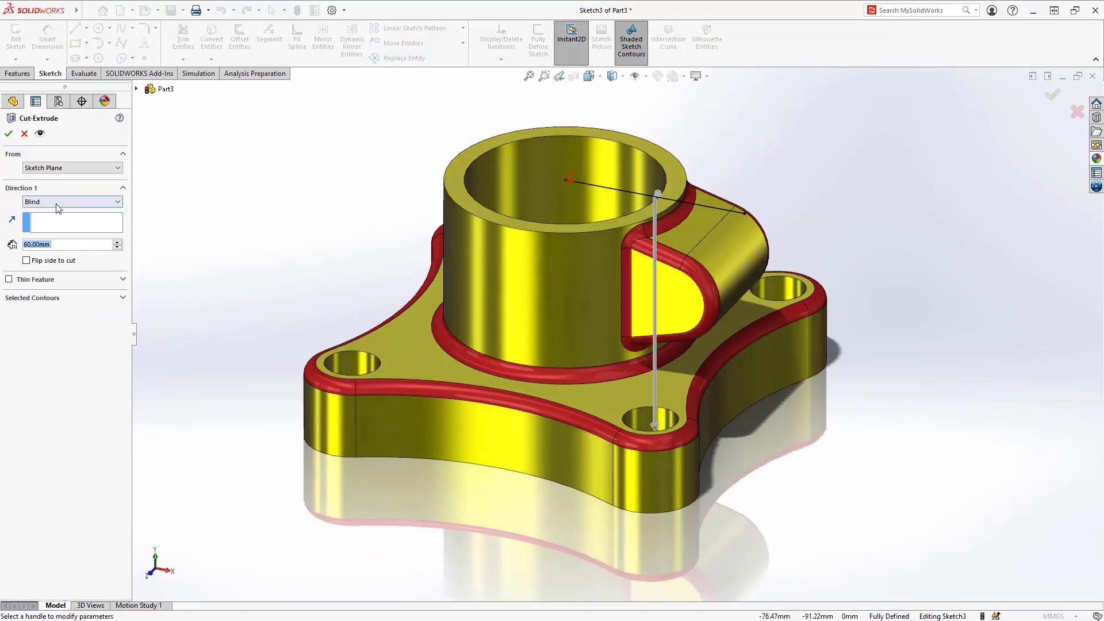
{"action": "left_click", "coordinate": [57, 203]}
{"action": "left_click", "coordinate": [51, 223]}
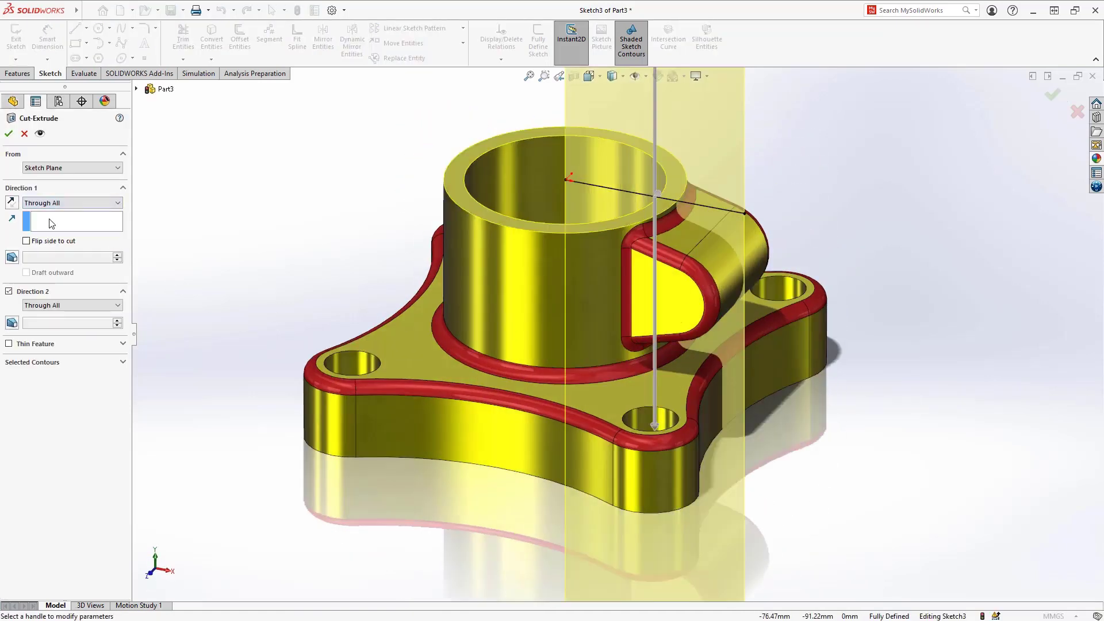
{"action": "left_click", "coordinate": [16, 292]}
{"action": "left_click", "coordinate": [9, 311]}
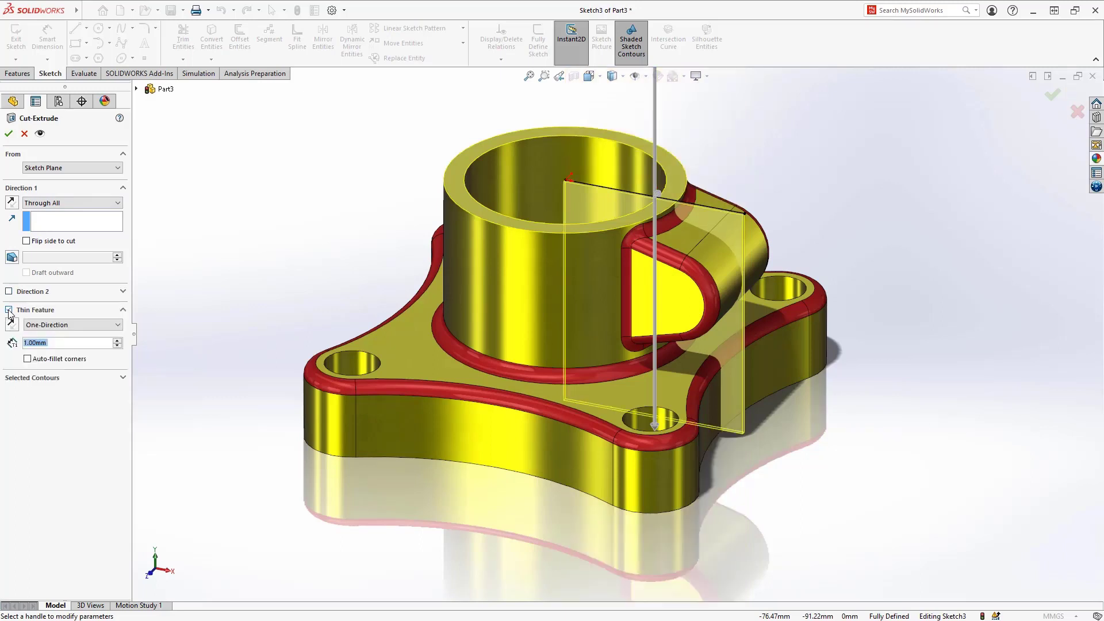
{"action": "left_click", "coordinate": [34, 325]}
{"action": "left_click", "coordinate": [54, 341]}
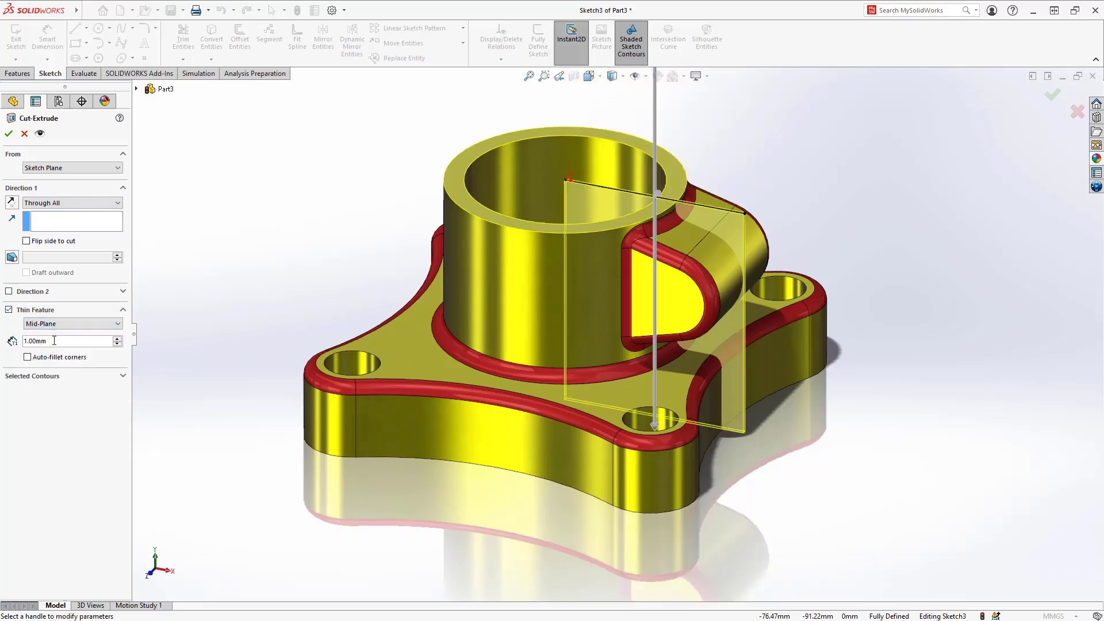
{"action": "type", "text": "3"}
{"action": "key", "text": "Return"}
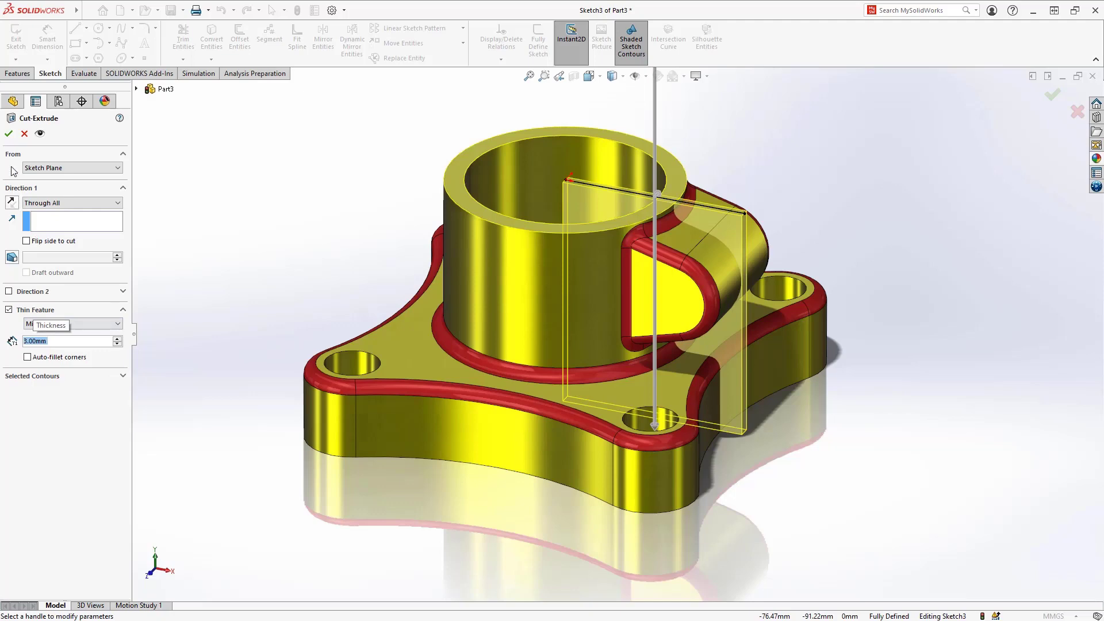
{"action": "left_click", "coordinate": [9, 133]}
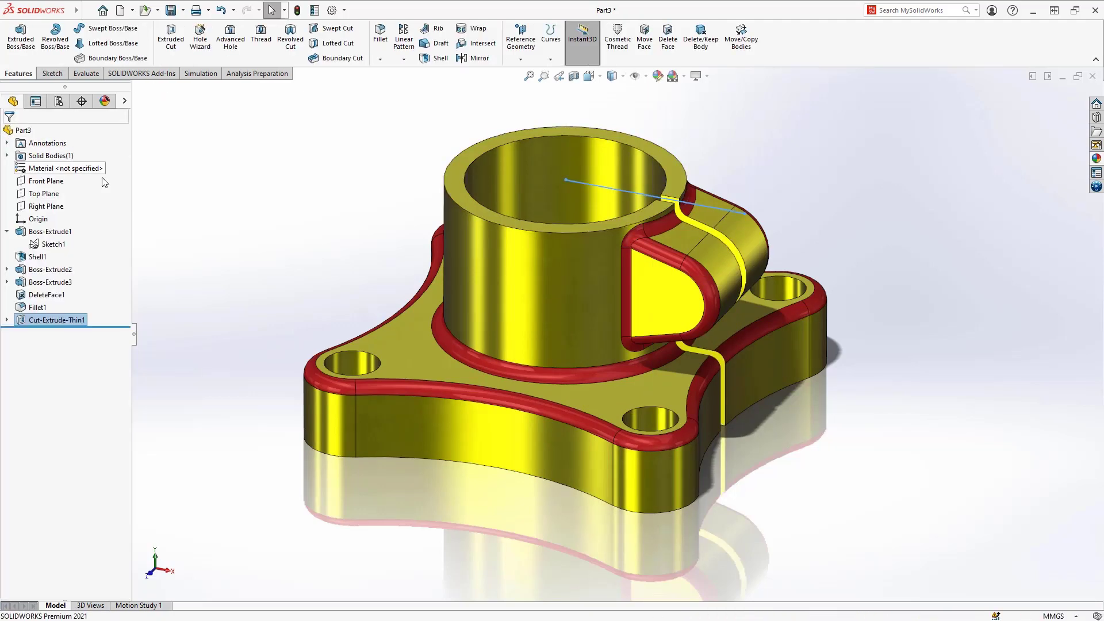
- Add an M8 socket head cap screw counterbore at the centre of the ear face
{"action": "left_click", "coordinate": [184, 211]}
{"action": "left_click", "coordinate": [666, 290]}
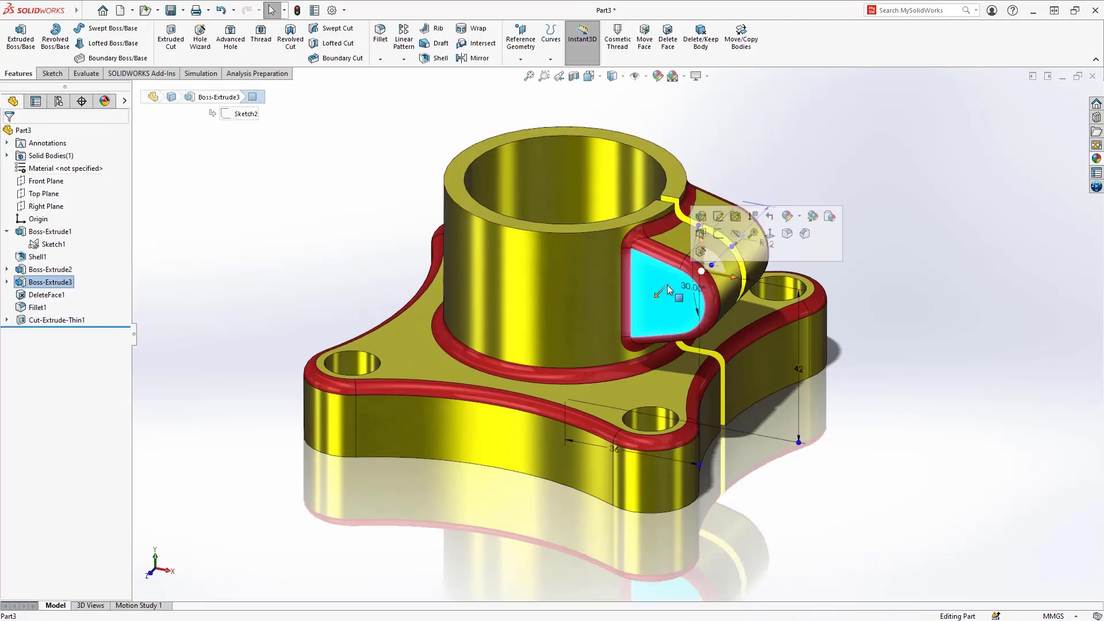
{"action": "left_click", "coordinate": [700, 251]}
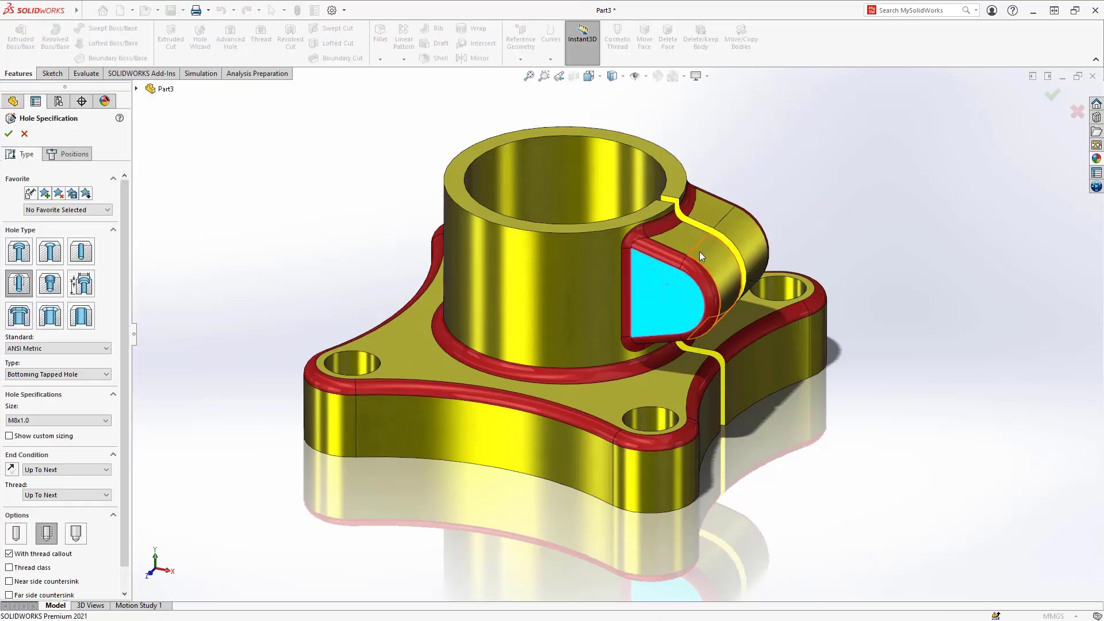
{"action": "left_click", "coordinate": [19, 251]}
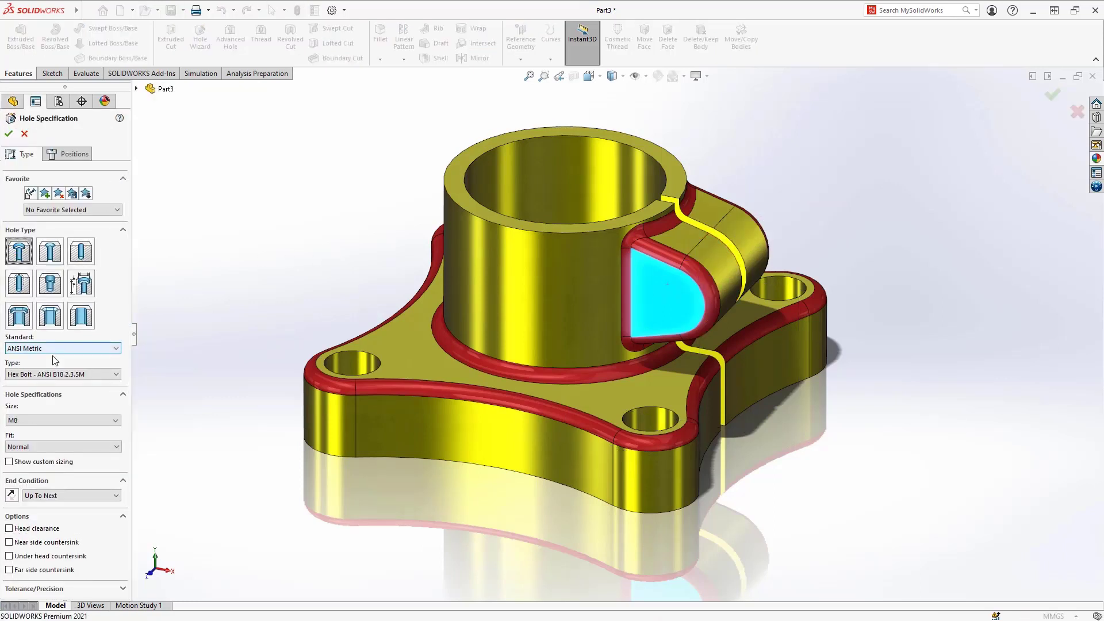
{"action": "left_click", "coordinate": [75, 374]}
{"action": "left_click", "coordinate": [67, 427]}
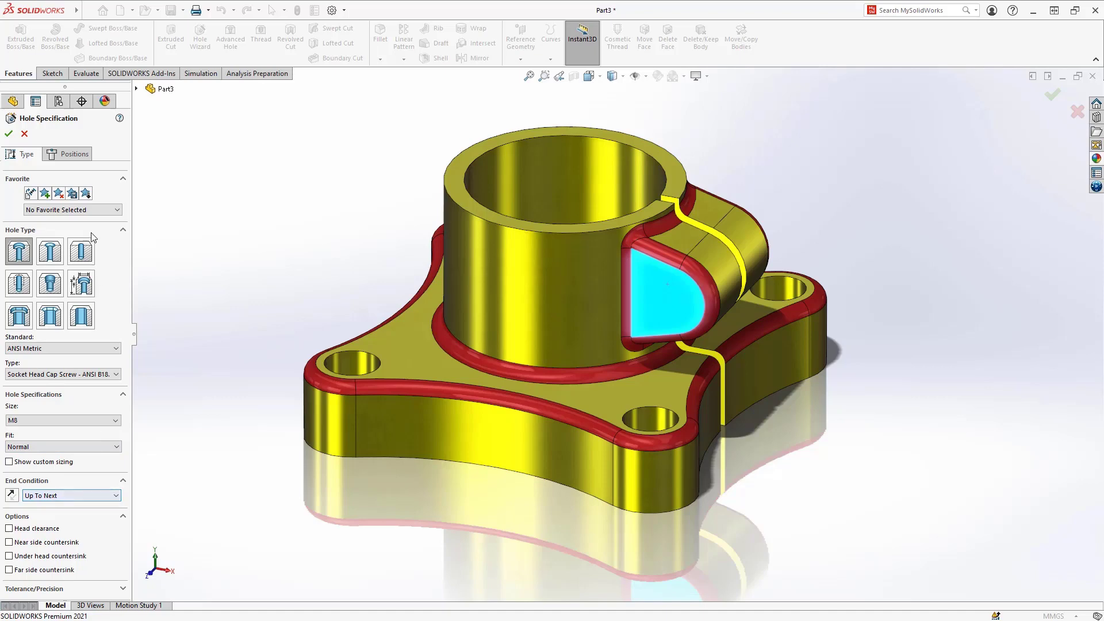
{"action": "left_click", "coordinate": [73, 156]}
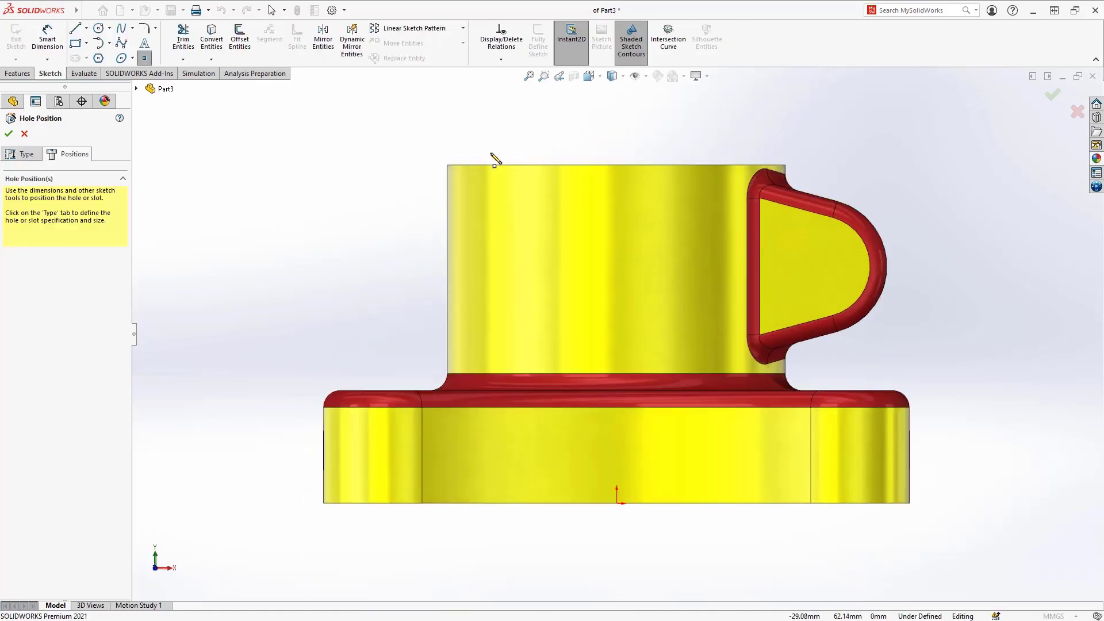
{"action": "left_click", "coordinate": [635, 75]}
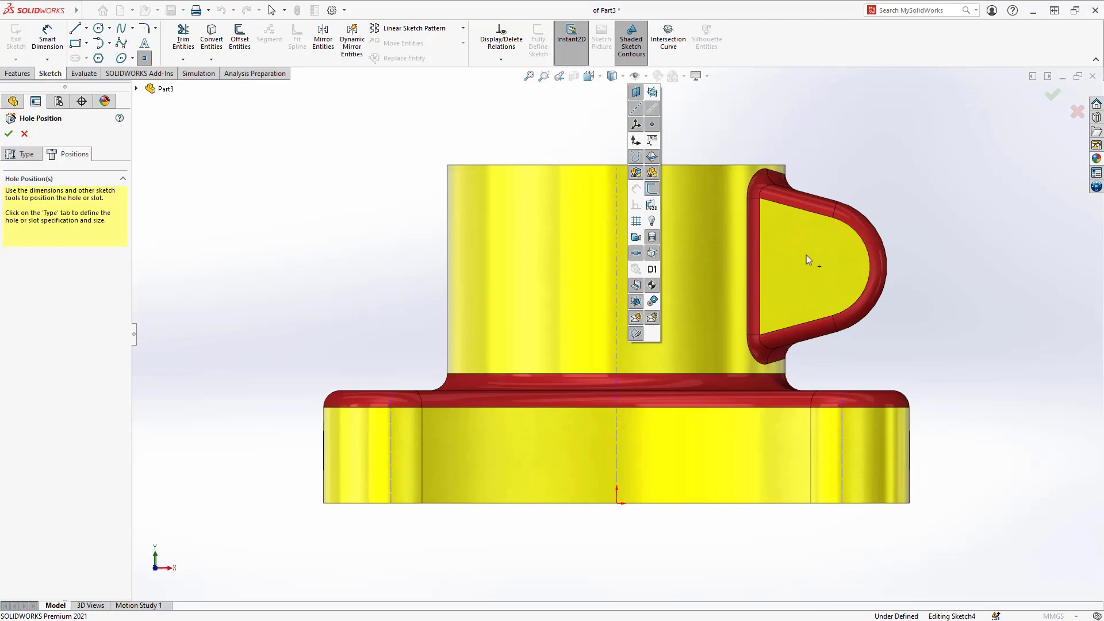
{"action": "left_click", "coordinate": [819, 267]}
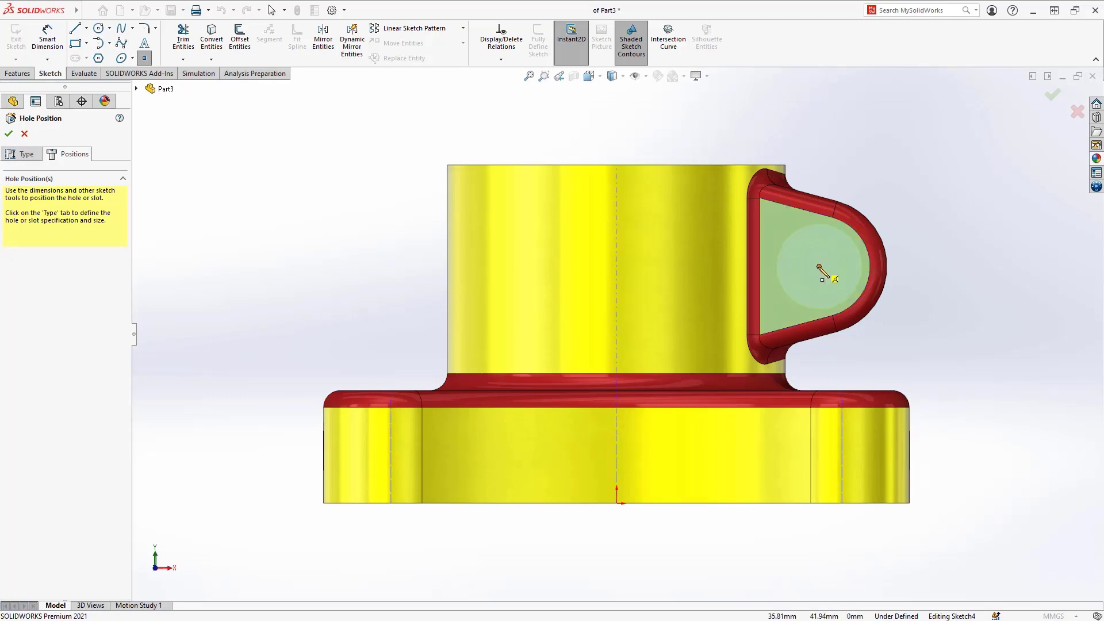
{"action": "key", "text": "Return"}
- Select the slit's far face and start a second hole on it
{"action": "left_click", "coordinate": [811, 267]}
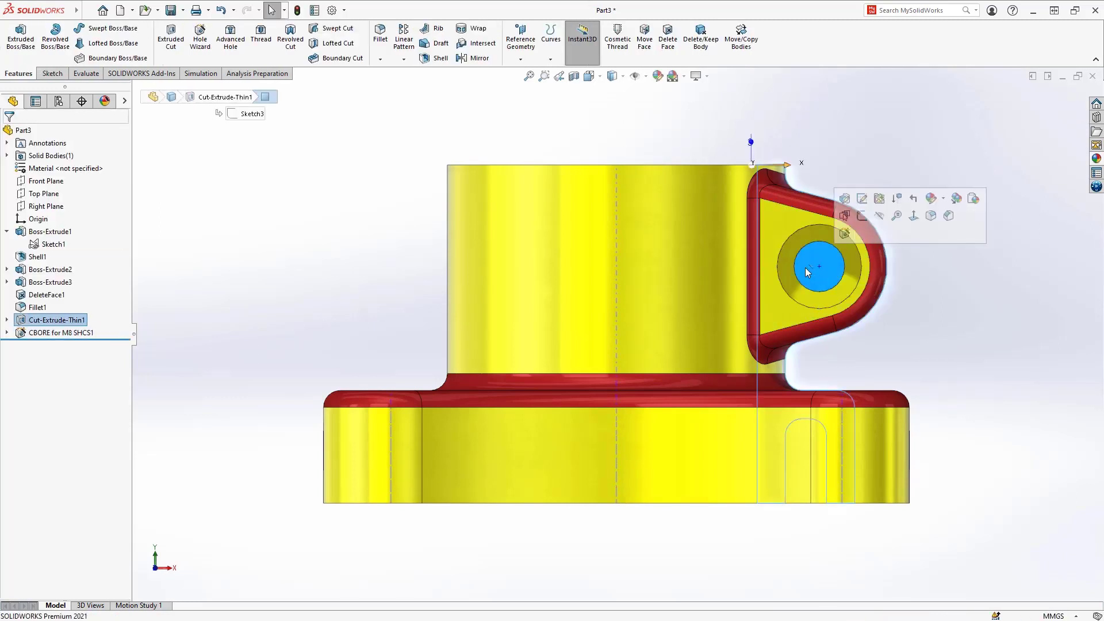
{"action": "middle_click_drag", "start_coordinate": [710, 241], "coordinate": [681, 276]}
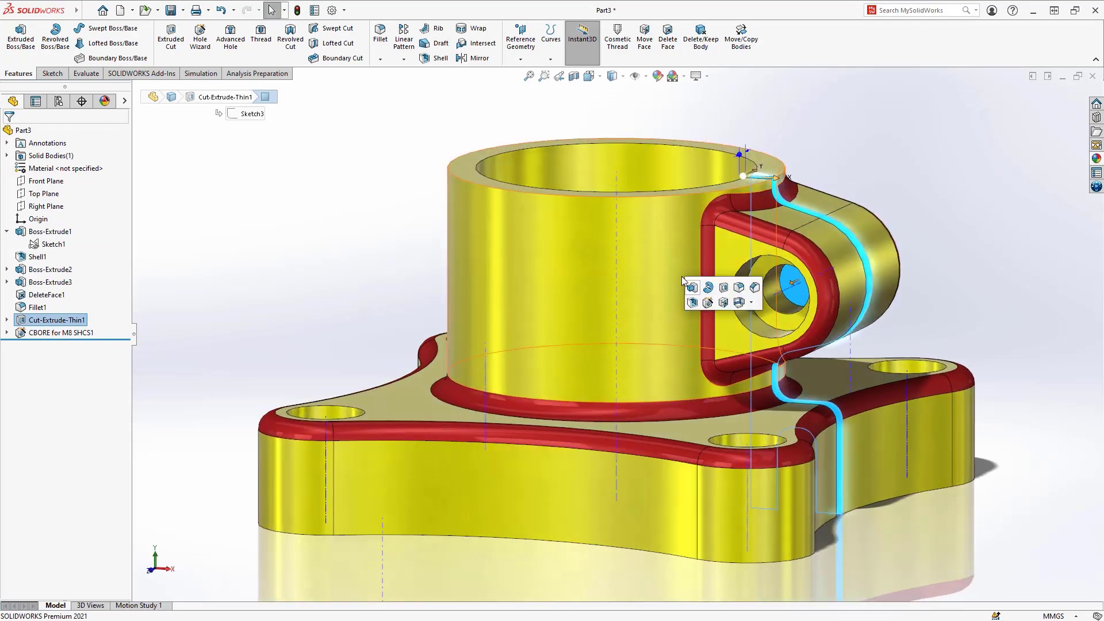
{"action": "left_click", "coordinate": [707, 303]}
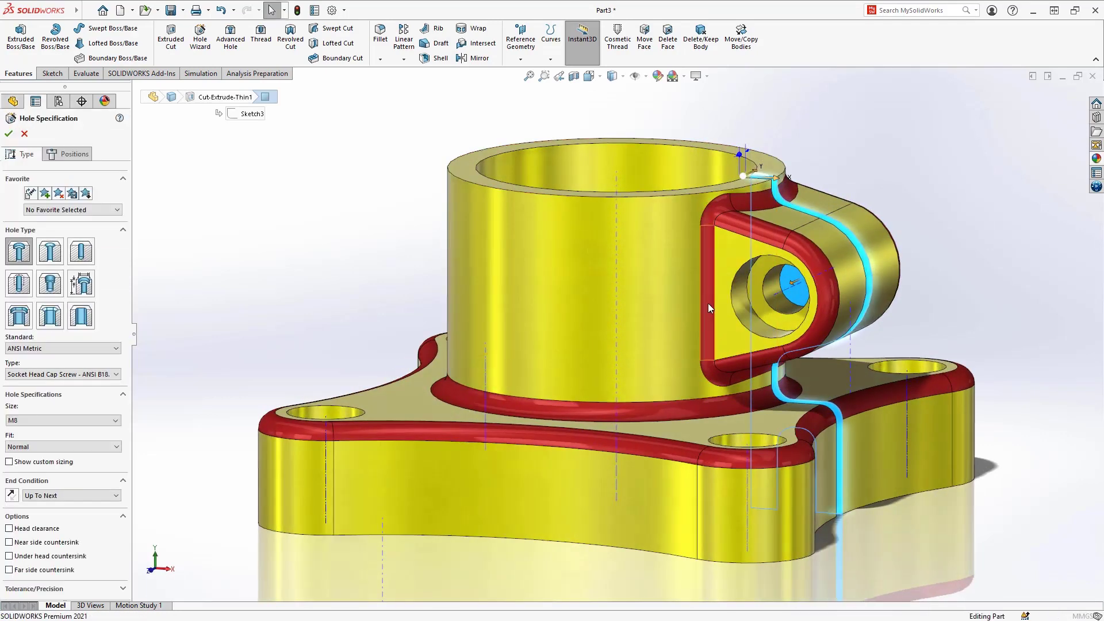
- Place an M8x1.0 tapped hole on the slit face in line with the counterbore
{"action": "left_click", "coordinate": [19, 283]}
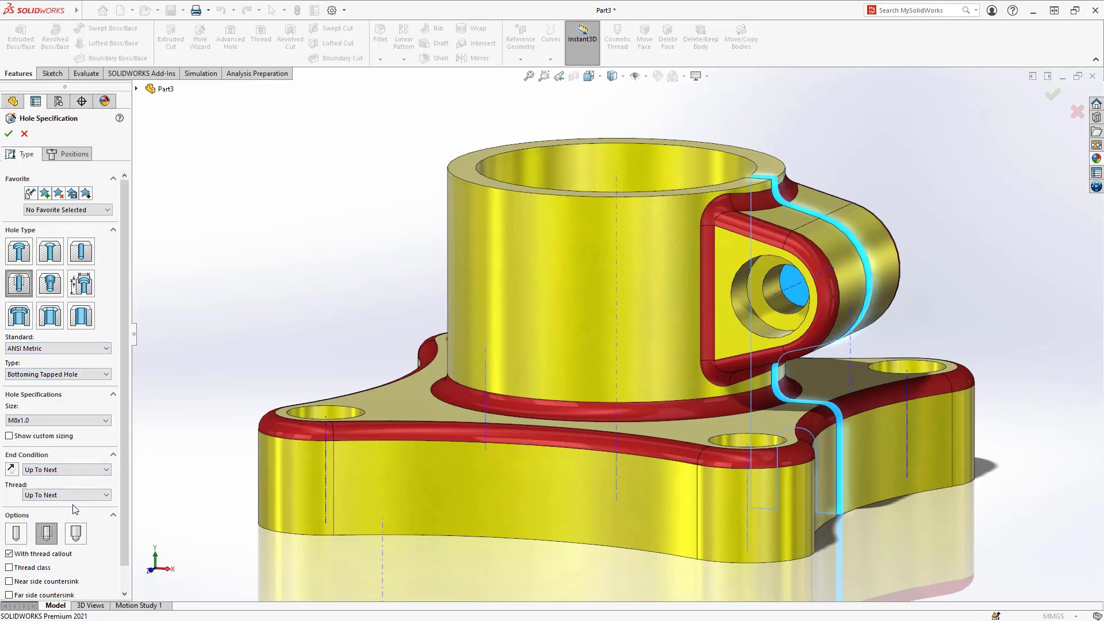
{"action": "left_click", "coordinate": [73, 155]}
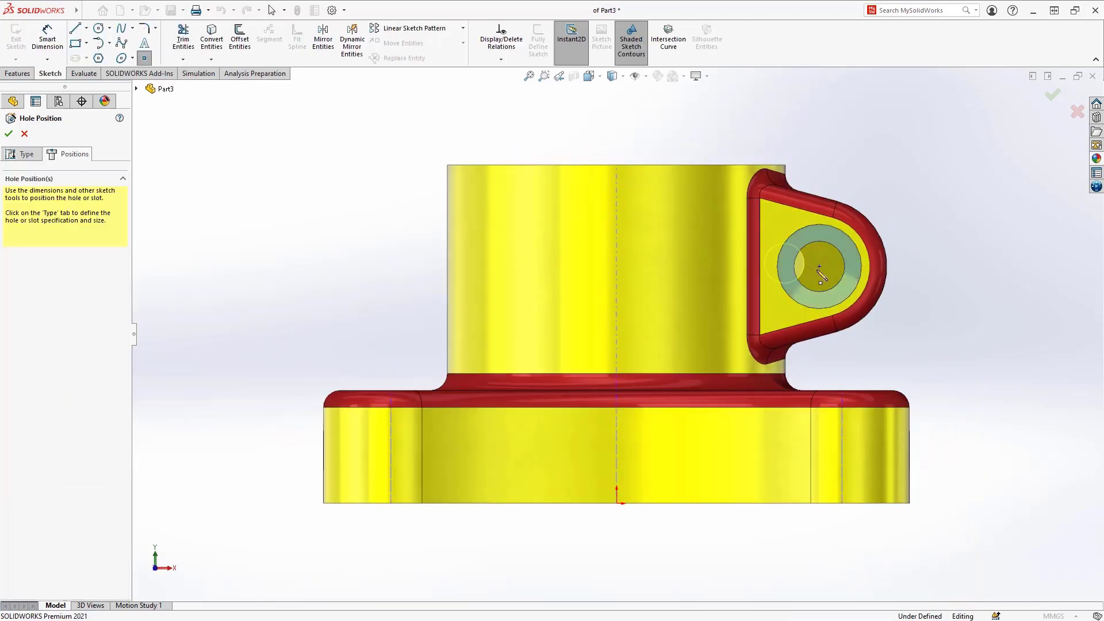
{"action": "left_click", "coordinate": [819, 267]}
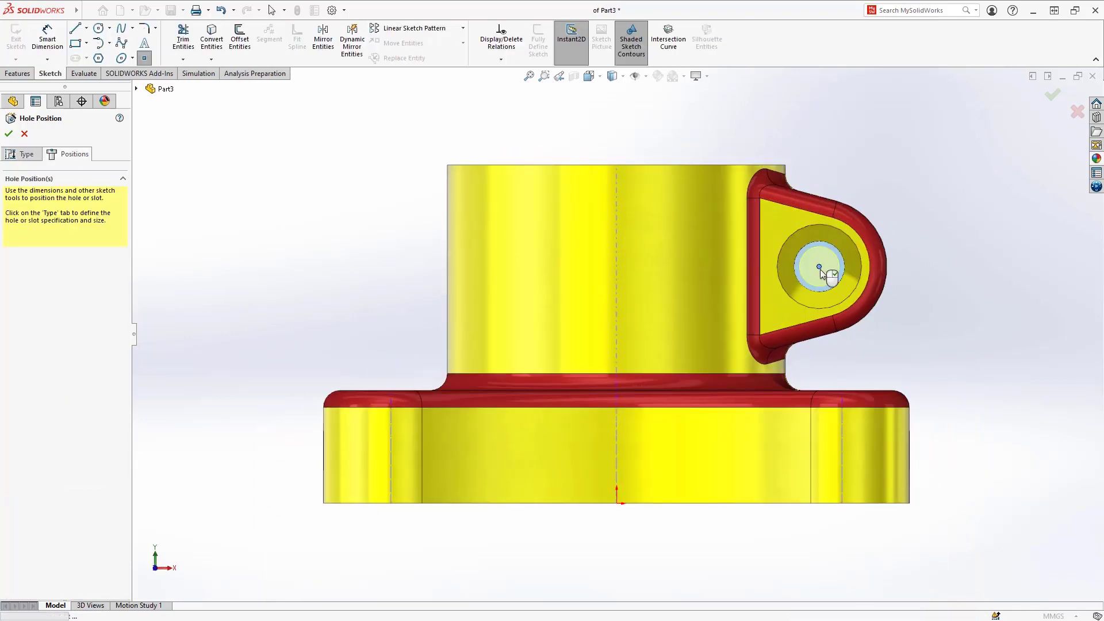
{"action": "key", "text": "Return"}
- Hide the reference axes and orbit the clamp from the isometric view
{"action": "left_click", "coordinate": [646, 76]}
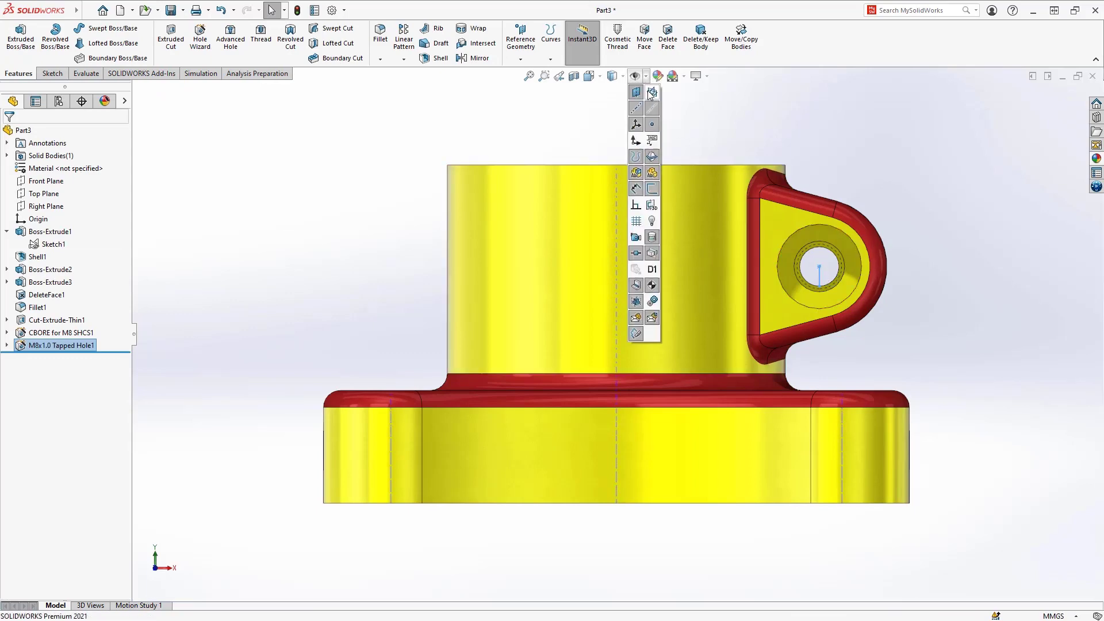
{"action": "left_click", "coordinate": [657, 109]}
{"action": "key", "text": "ctrl+7"}
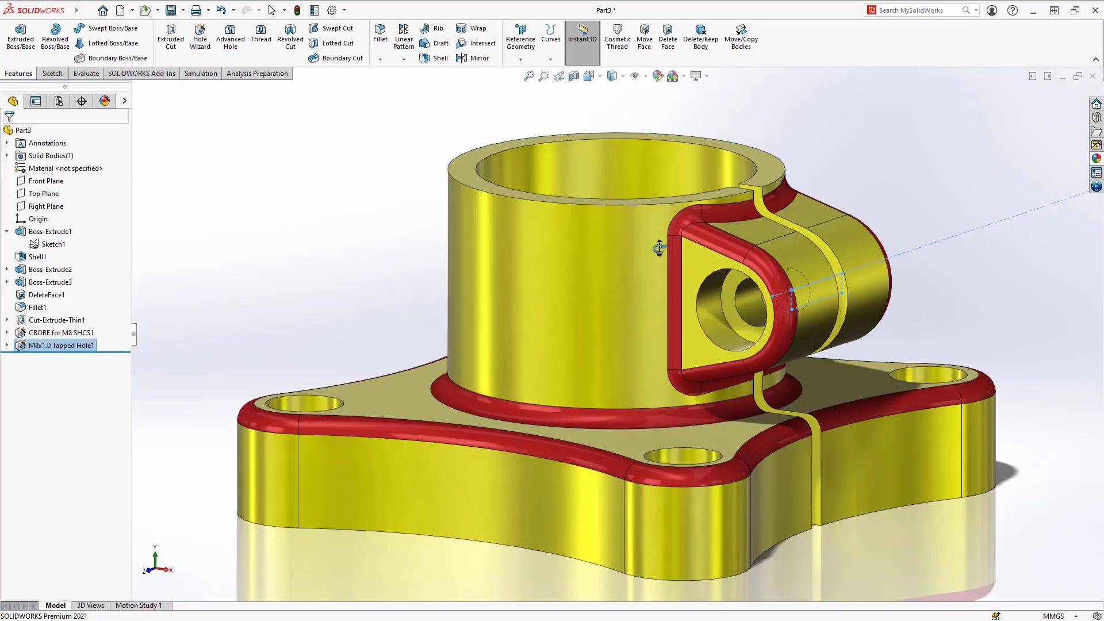
{"action": "middle_click_drag", "start_coordinate": [647, 277], "coordinate": [652, 304]}
- Assign Plain Carbon Steel to the part and begin a new simulation study
{"action": "right_click", "coordinate": [83, 168]}
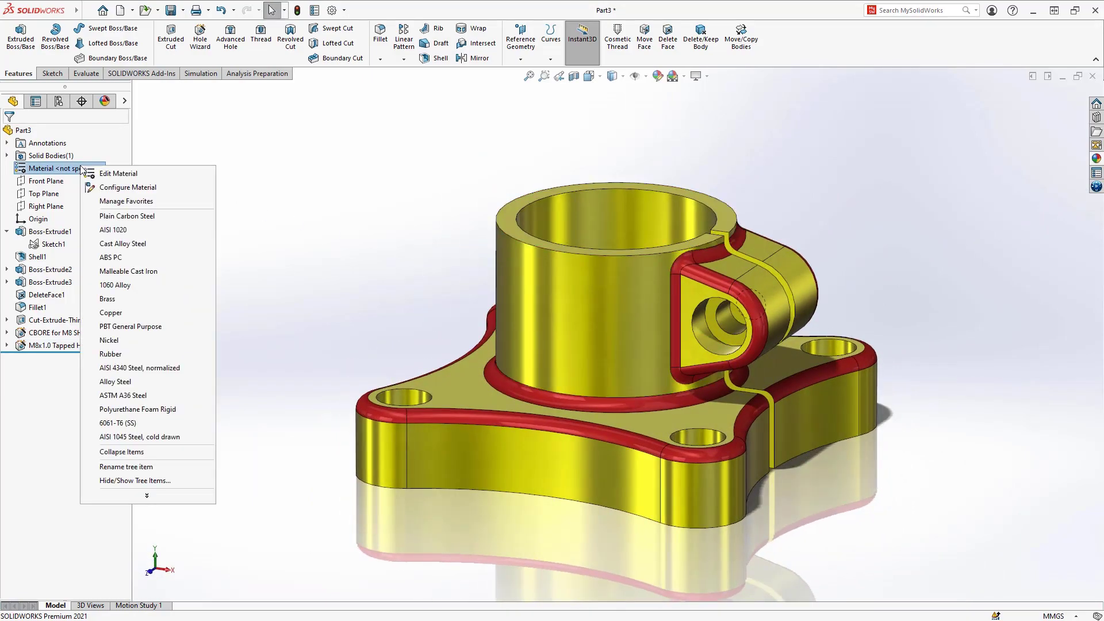
{"action": "left_click", "coordinate": [133, 216]}
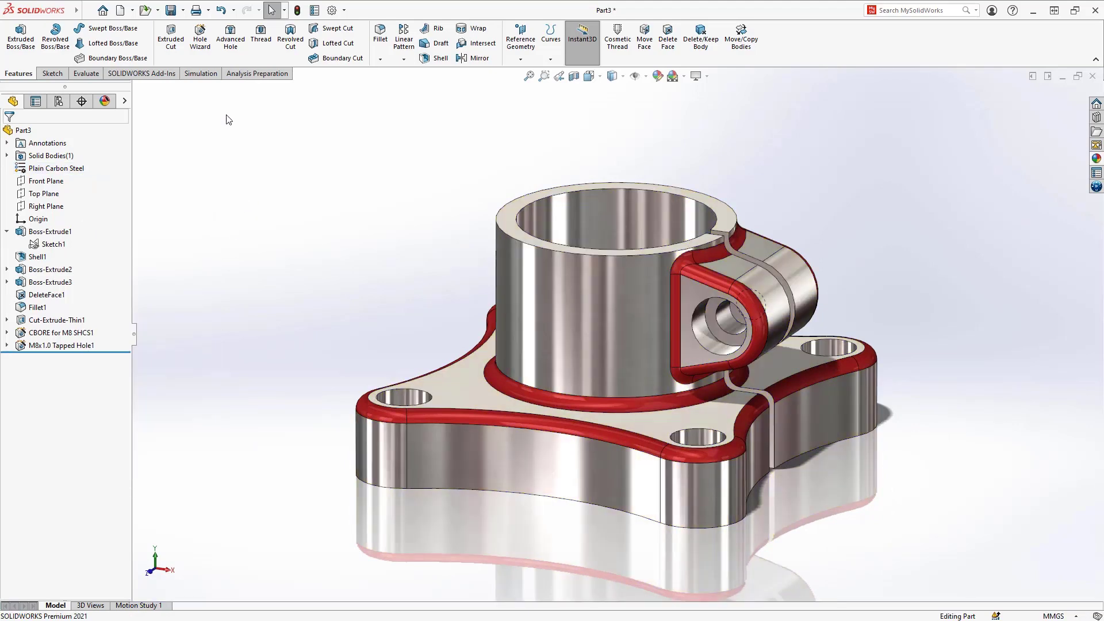
{"action": "left_click", "coordinate": [197, 74]}
{"action": "left_click", "coordinate": [12, 38]}
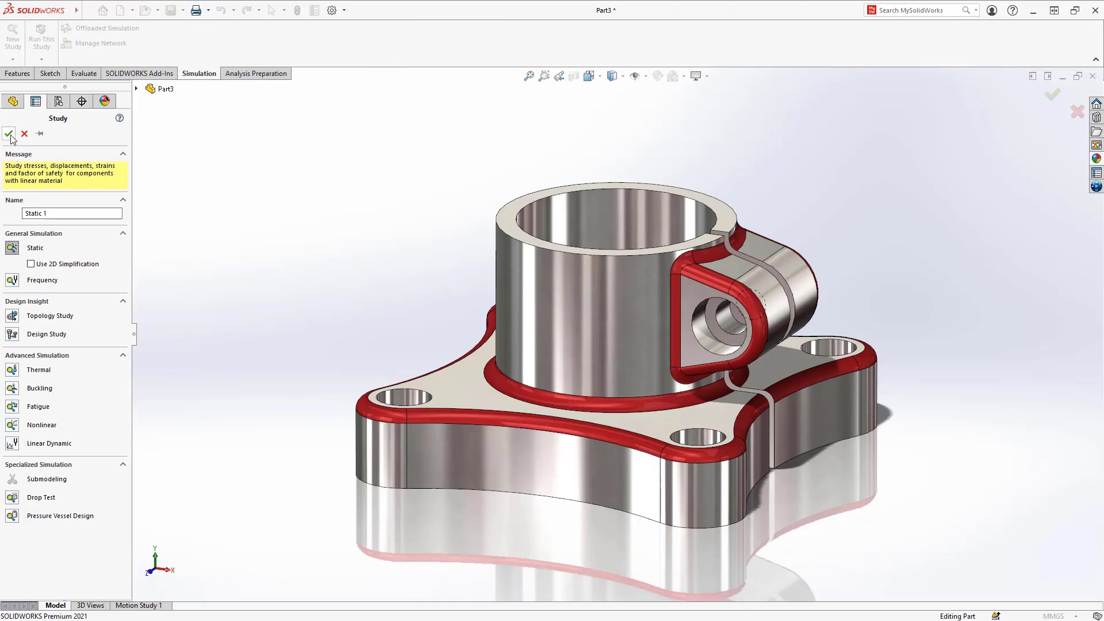
- Create static study Static 1 and fix the four bolt-hole faces with Fixed Geometry
{"action": "left_click", "coordinate": [9, 134]}
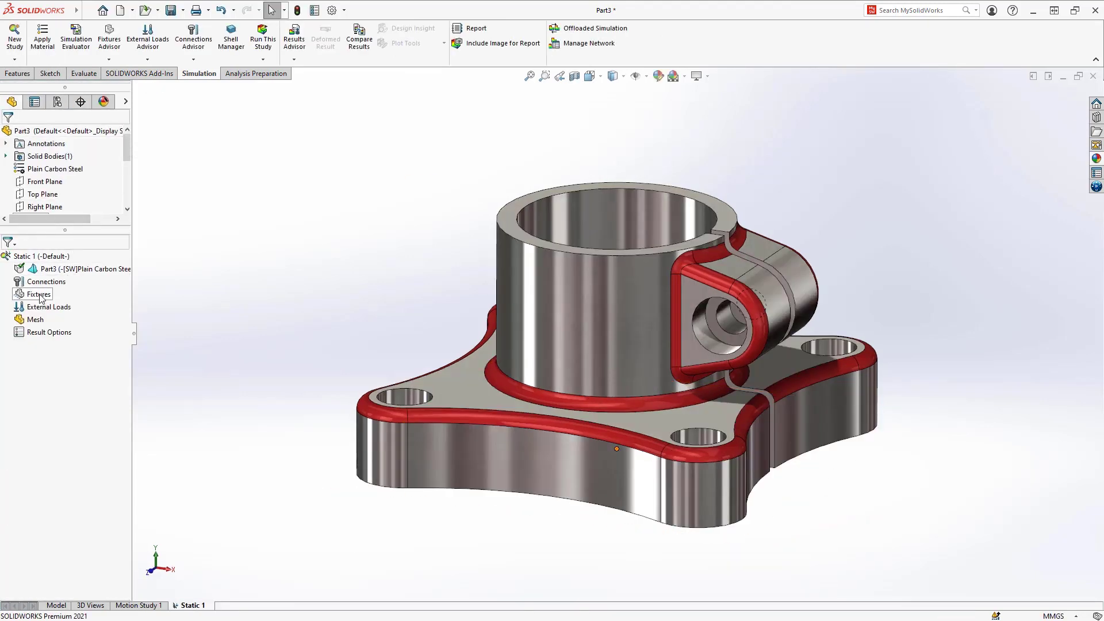
{"action": "right_click", "coordinate": [39, 296]}
{"action": "left_click", "coordinate": [63, 320]}
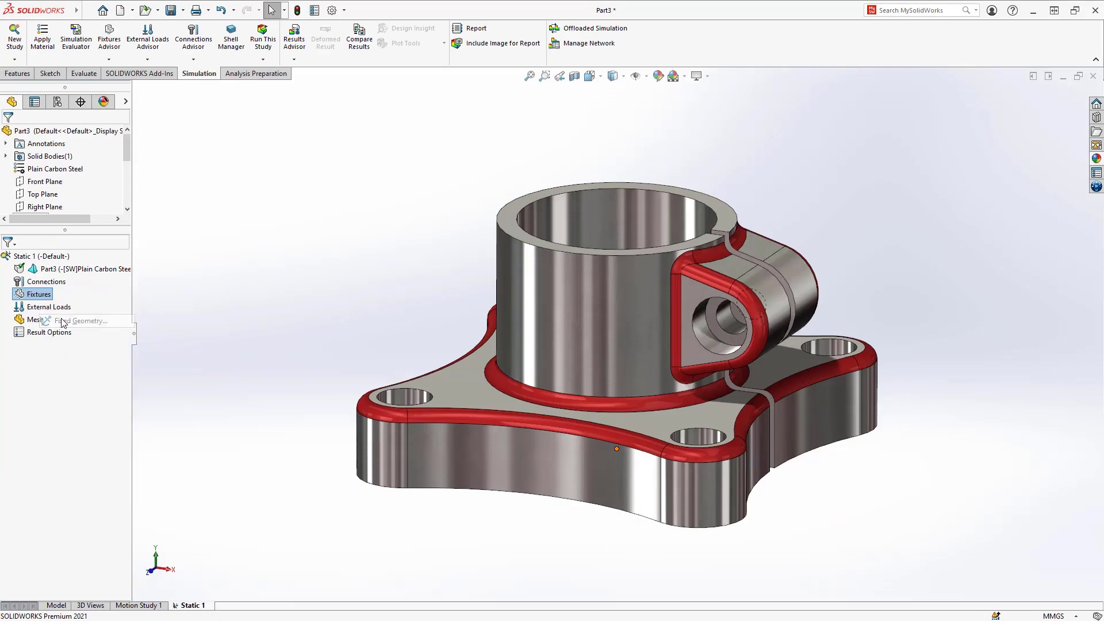
{"action": "left_click", "coordinate": [402, 405]}
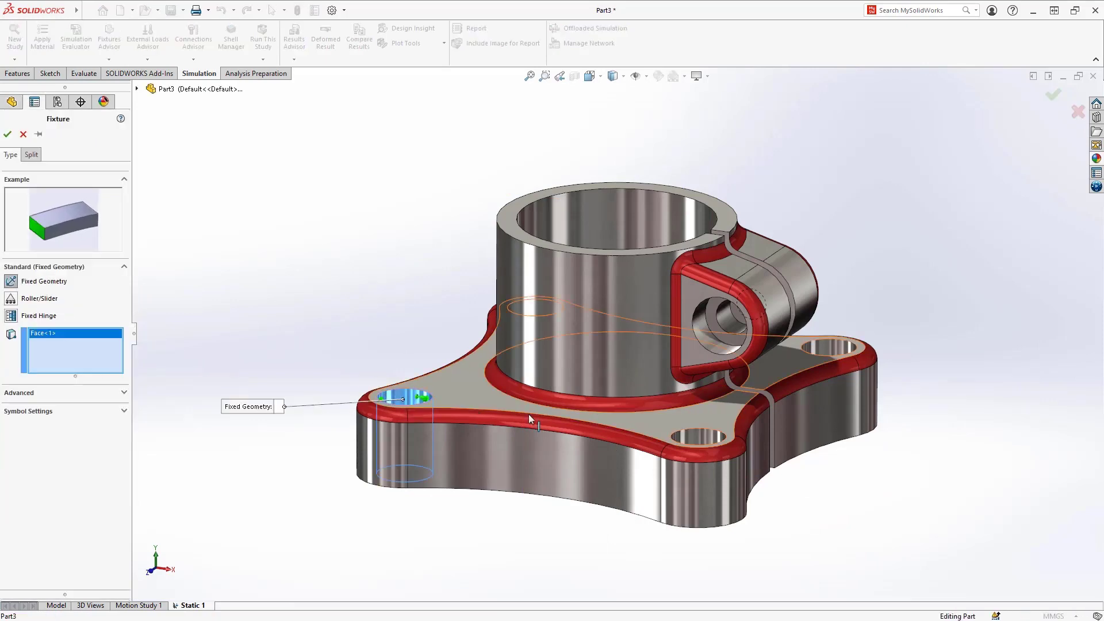
{"action": "left_click", "coordinate": [698, 436]}
{"action": "left_click", "coordinate": [827, 349]}
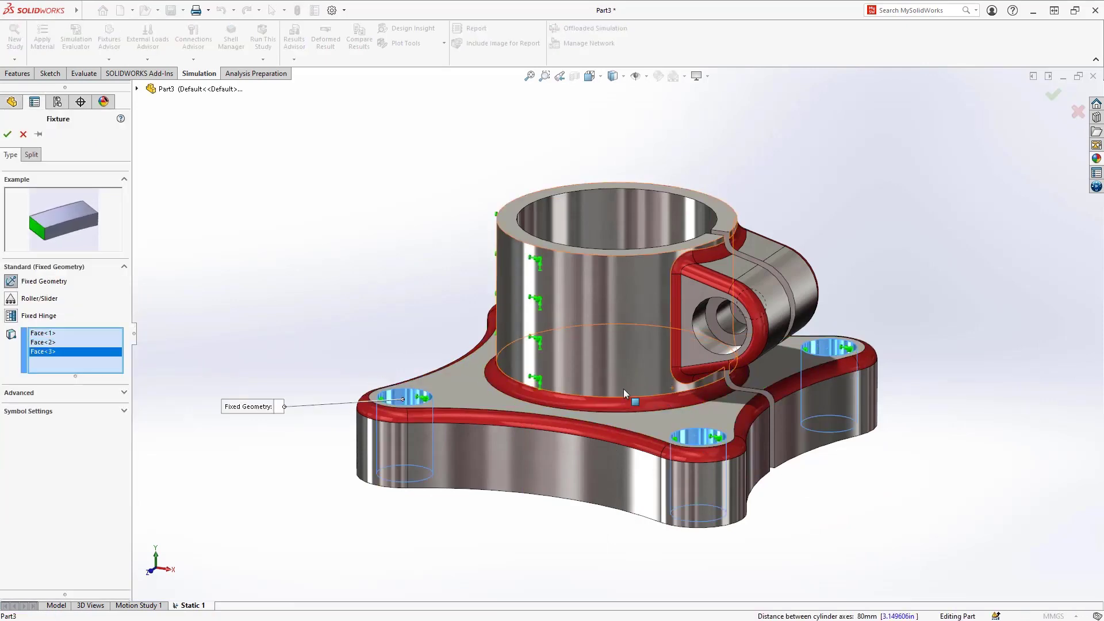
{"action": "middle_click_drag", "start_coordinate": [623, 388], "coordinate": [621, 255]}
{"action": "right_click", "coordinate": [457, 537]}
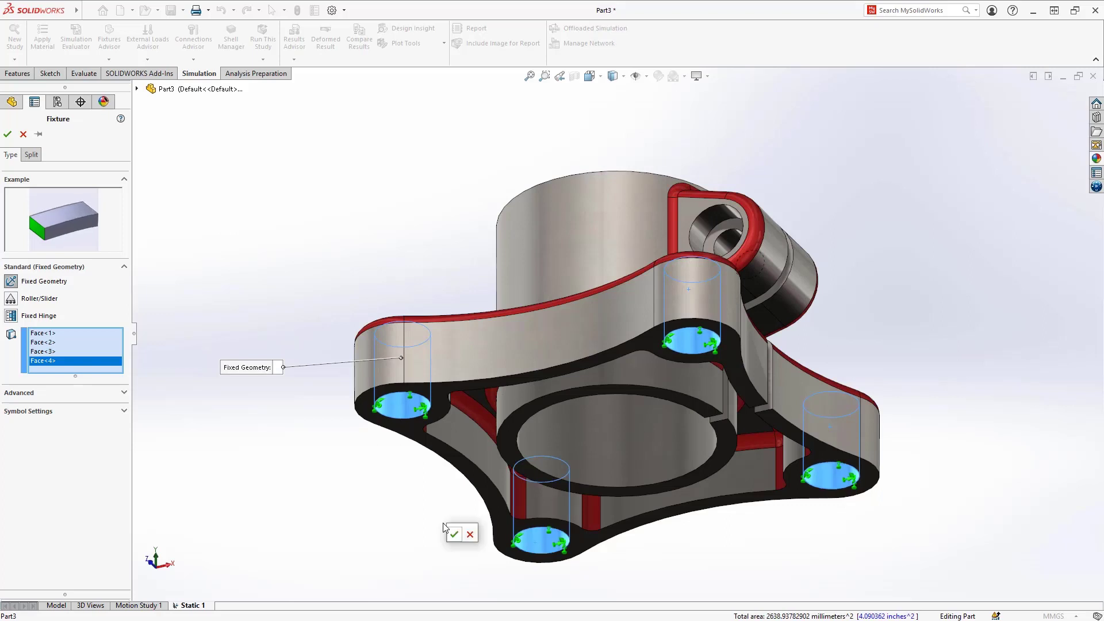
{"action": "left_click", "coordinate": [454, 536]}
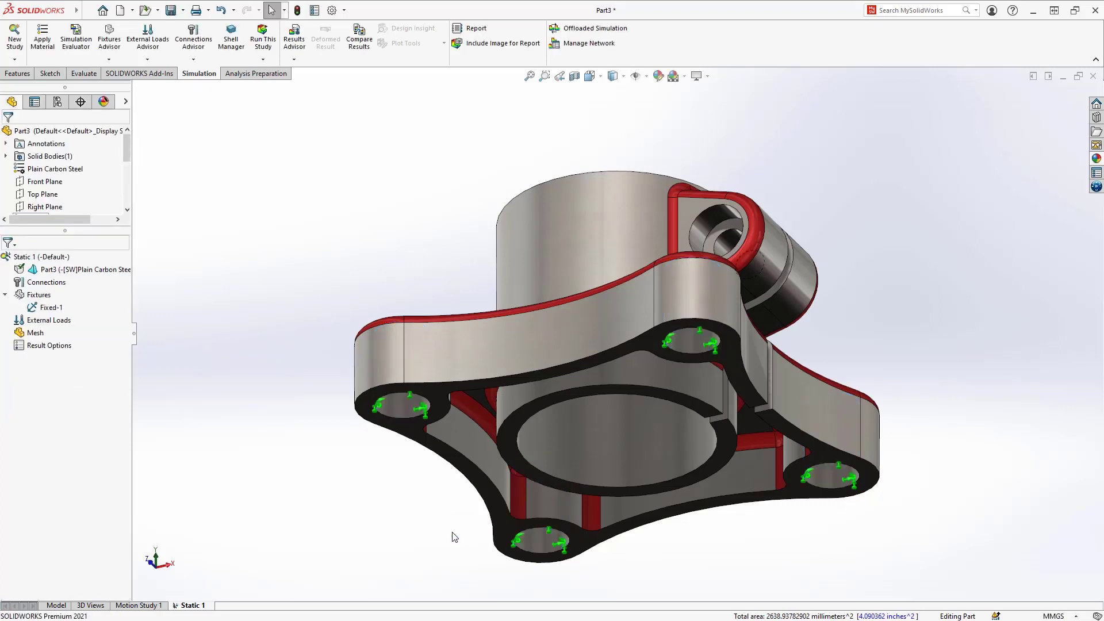
- Apply a 10,000 N force to the bore face, directed along a model edge
{"action": "right_click", "coordinate": [42, 326]}
{"action": "left_click", "coordinate": [64, 353]}
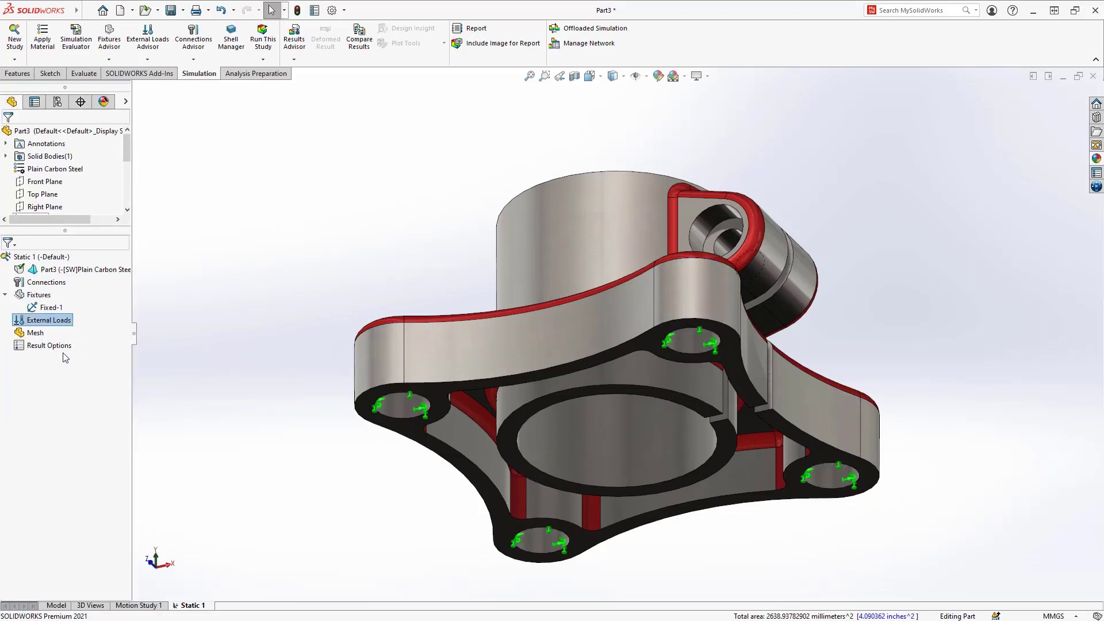
{"action": "left_click", "coordinate": [574, 452]}
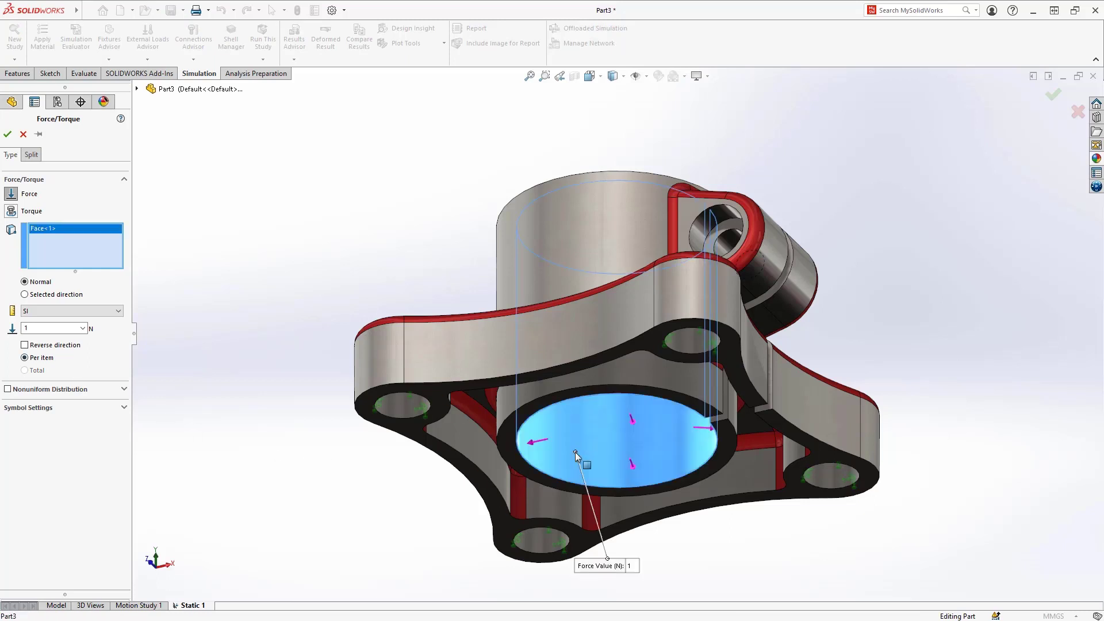
{"action": "left_click", "coordinate": [63, 296]}
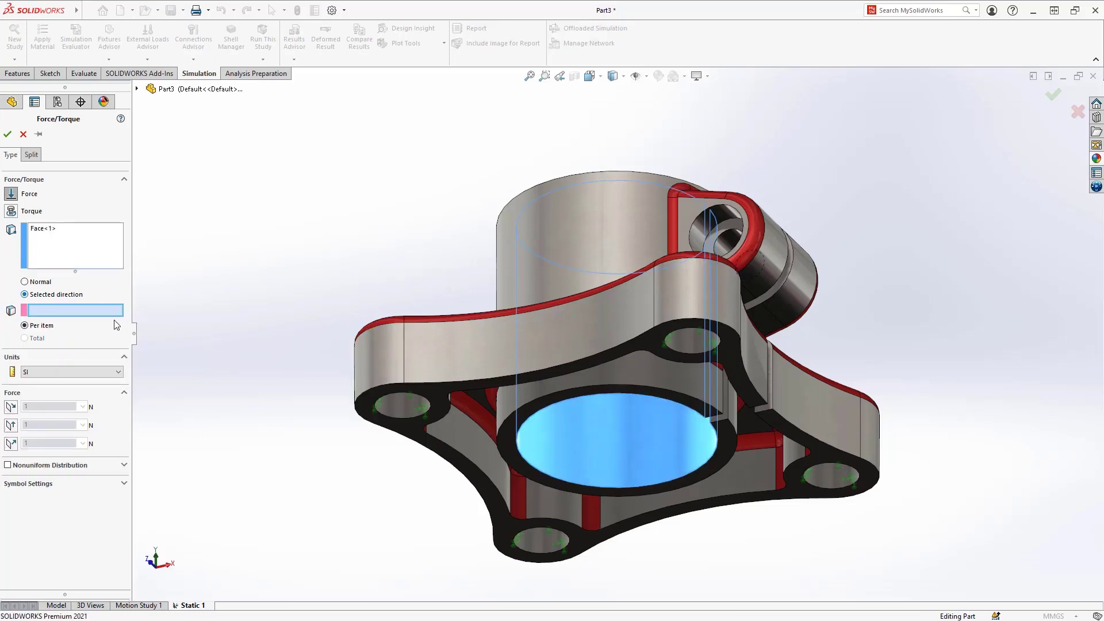
{"action": "left_click", "coordinate": [723, 424]}
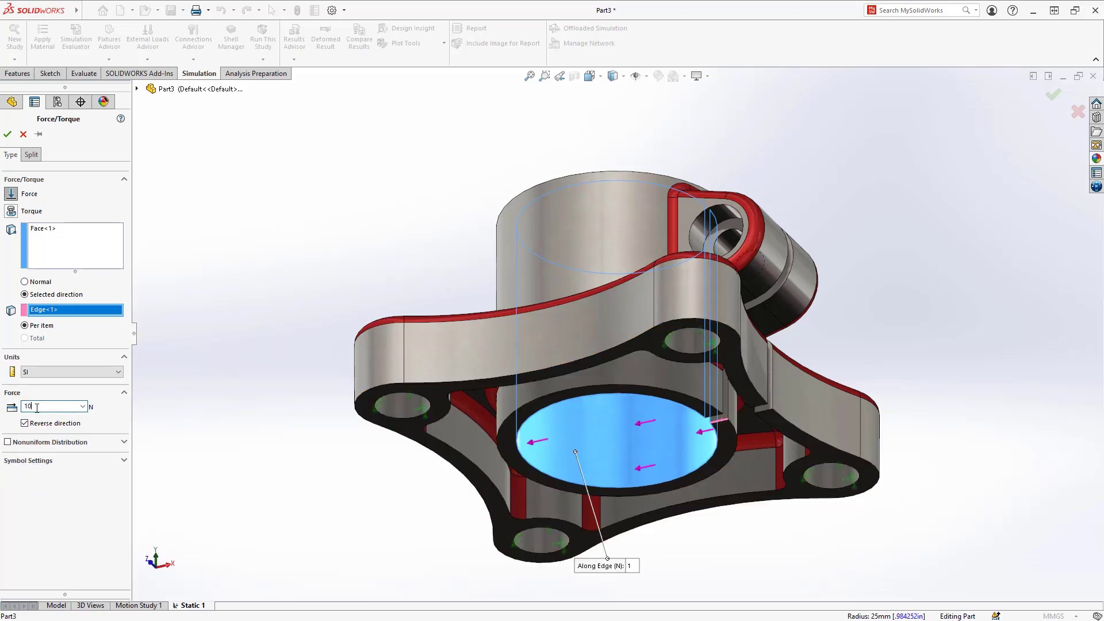
{"action": "key", "text": "Return"}
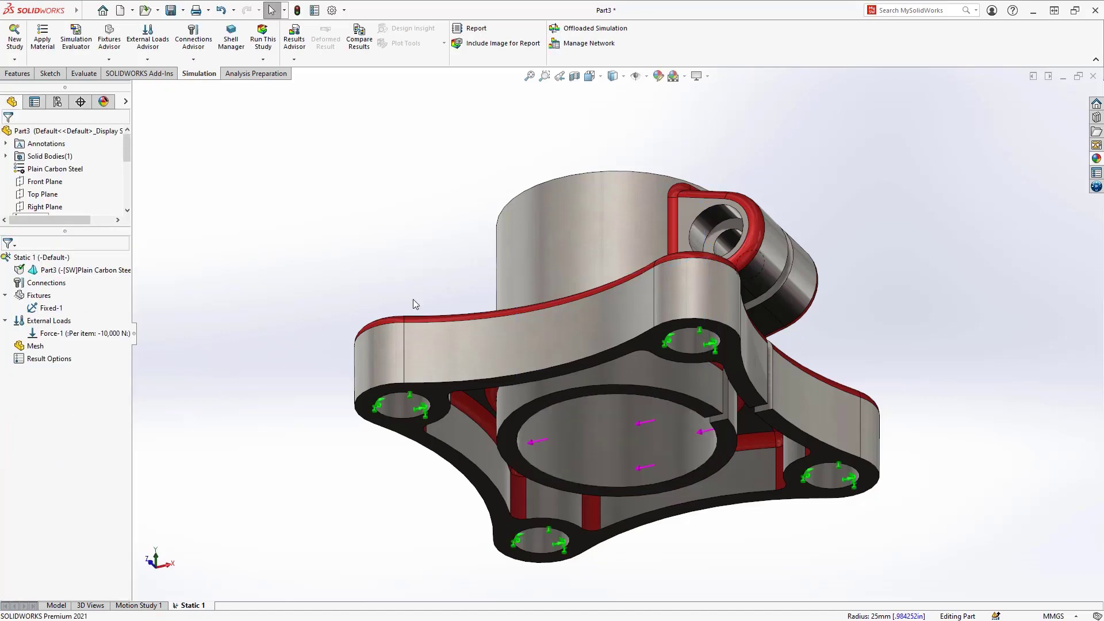
{"action": "key", "text": "ctrl+7"}
- Run the Static 1 study
{"action": "left_click", "coordinate": [52, 259]}
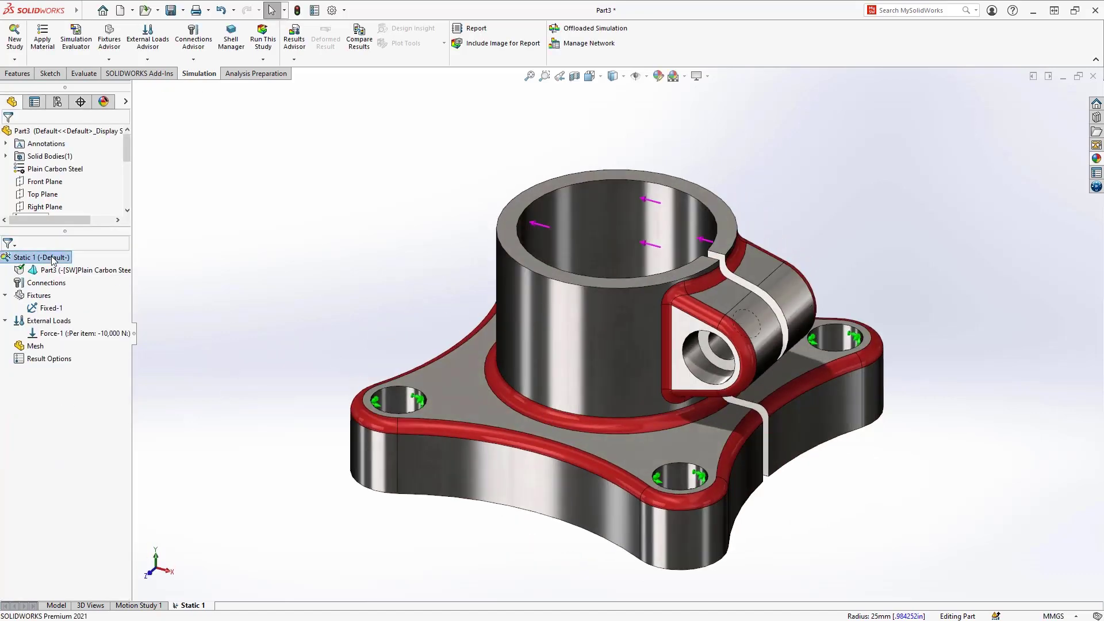
{"action": "right_click", "coordinate": [53, 258]}
{"action": "left_click", "coordinate": [73, 267]}
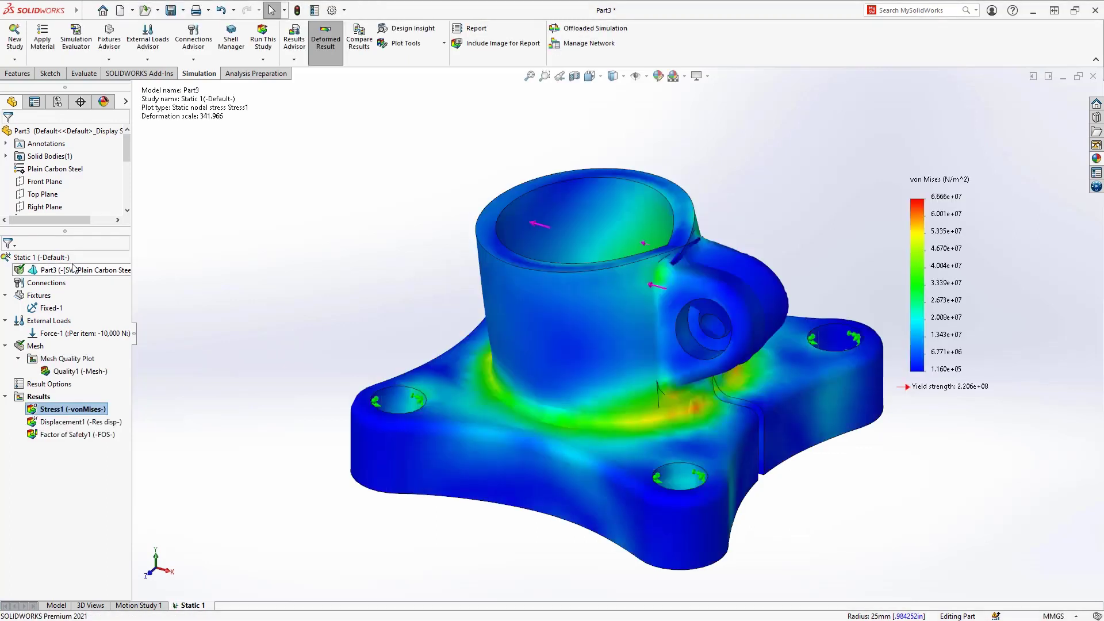
- Hide load and fixture symbols and preview the Stress1 deformation animation
{"action": "left_click", "coordinate": [635, 76]}
{"action": "right_click", "coordinate": [87, 411]}
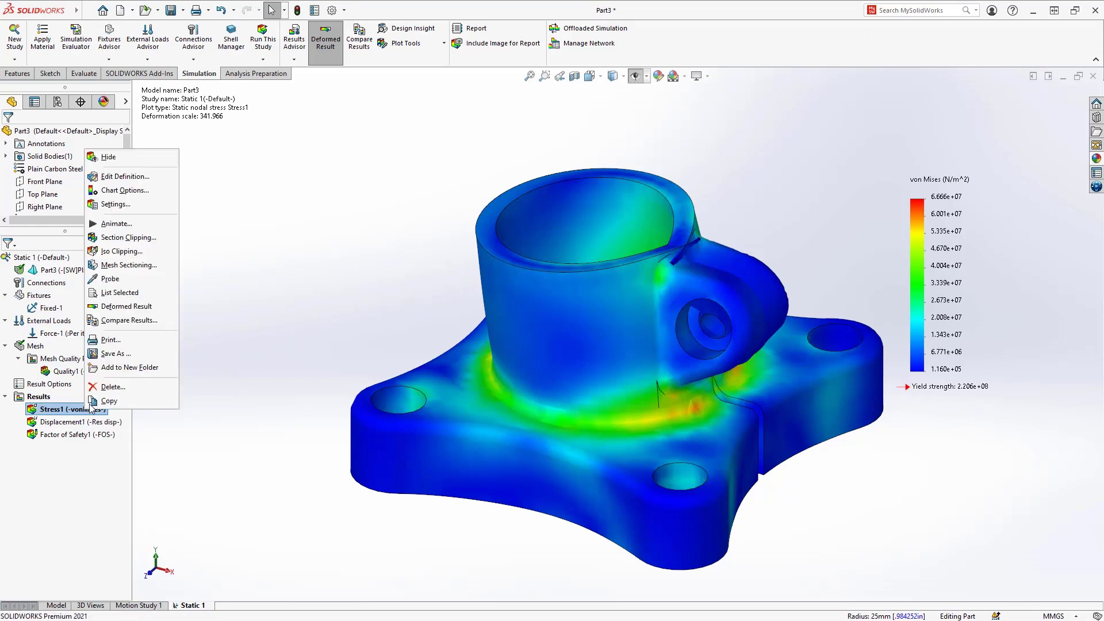
{"action": "left_click", "coordinate": [123, 230]}
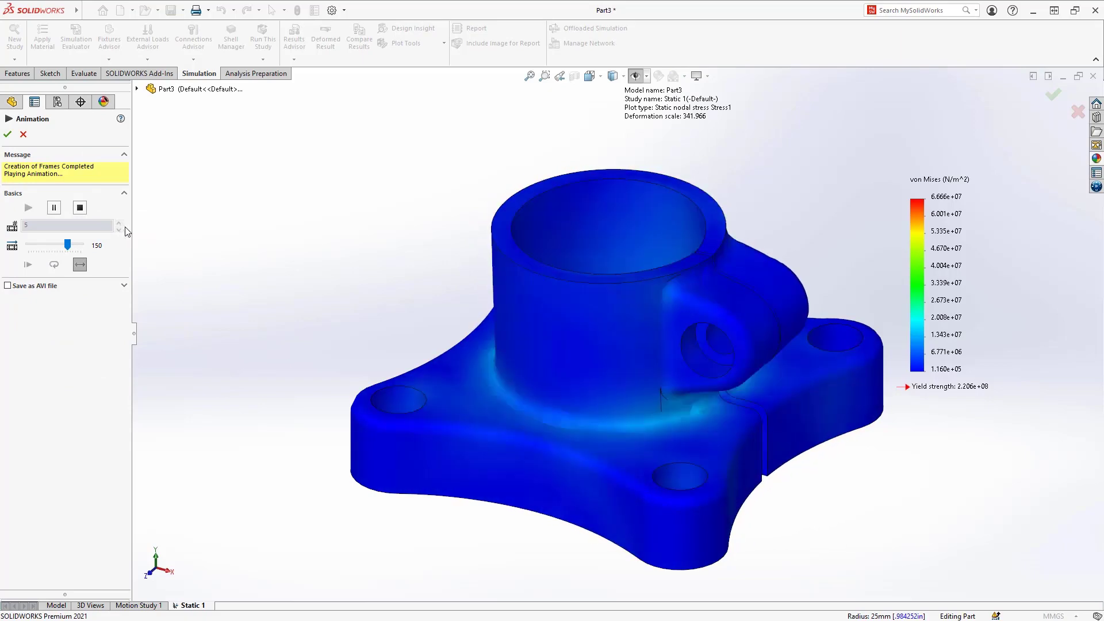
{"action": "left_click", "coordinate": [7, 134]}
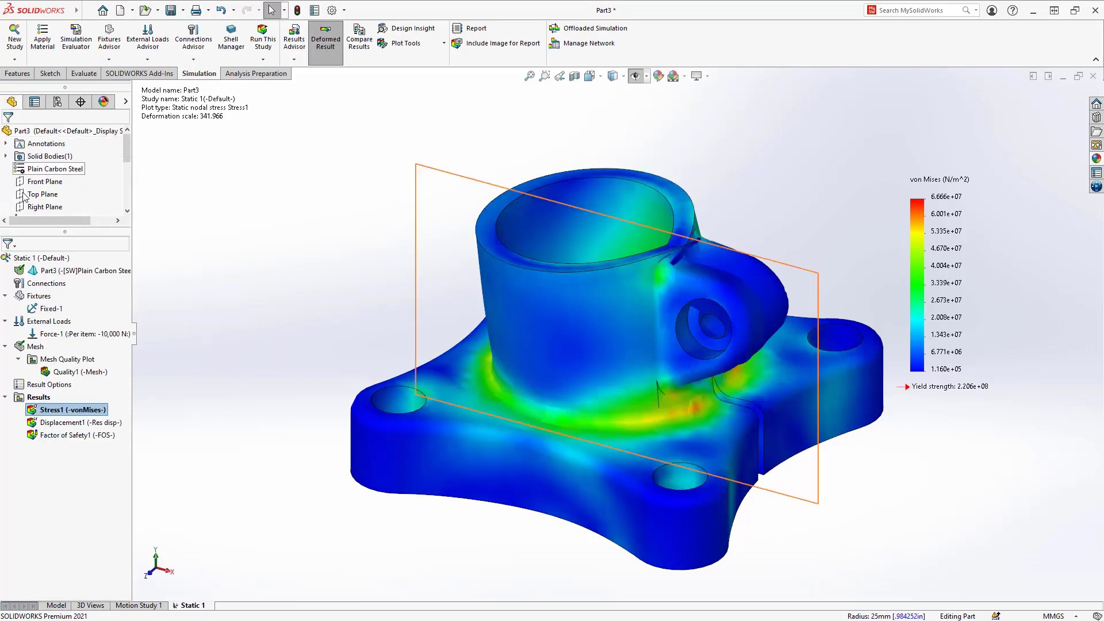
- Display the Factor of Safety1 plot with its legend maximum set to 10
{"action": "double_click", "coordinate": [72, 436]}
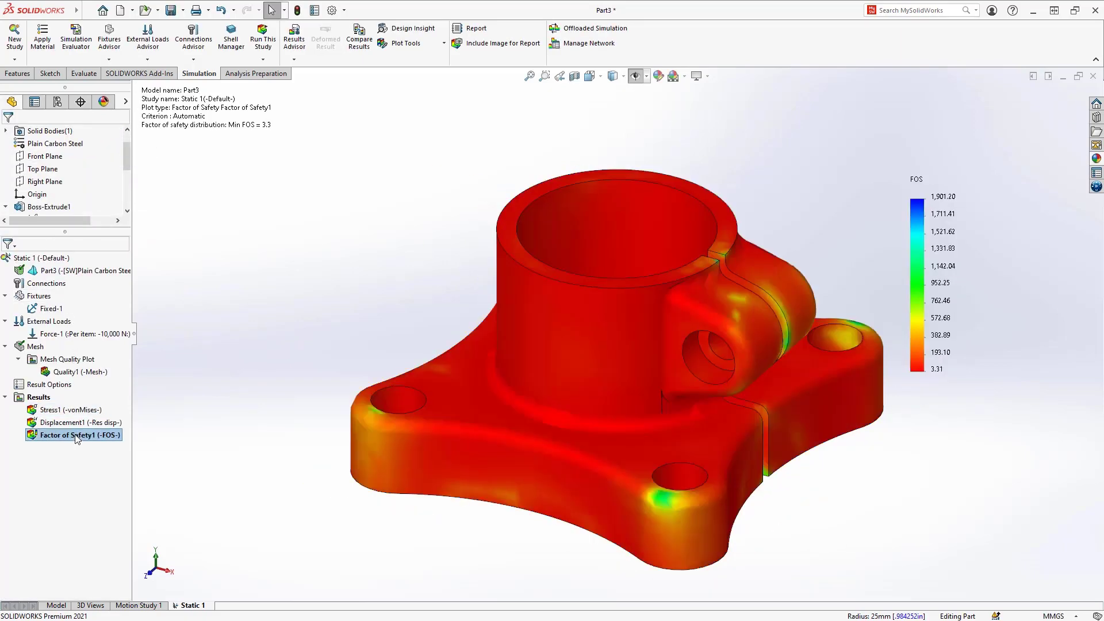
{"action": "double_click", "coordinate": [946, 197]}
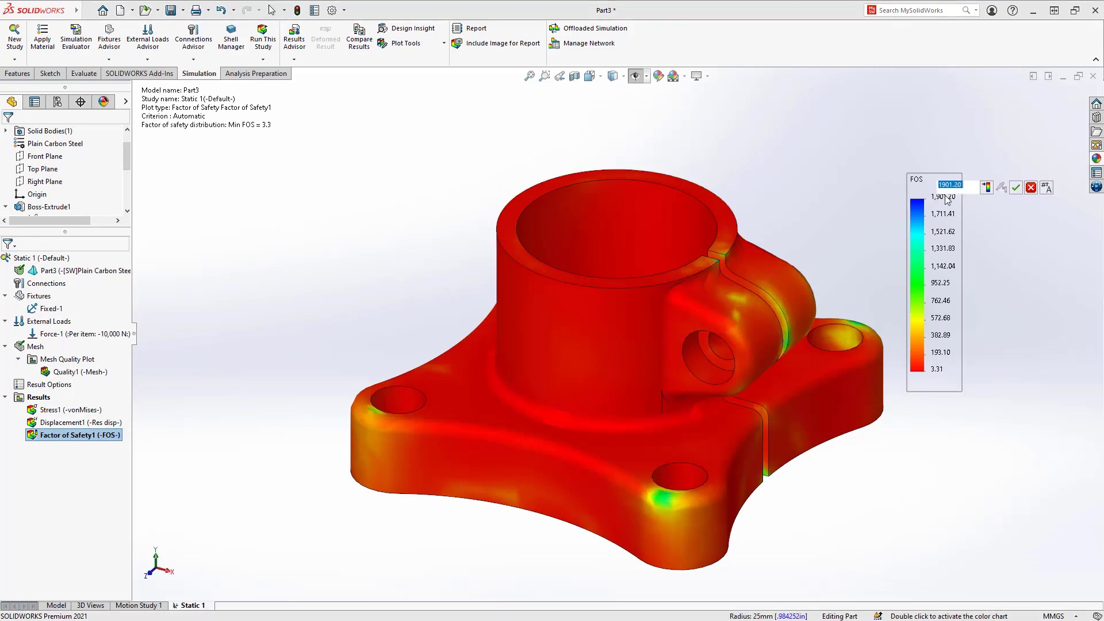
{"action": "type", "text": "10"}
{"action": "key", "text": "Return"}
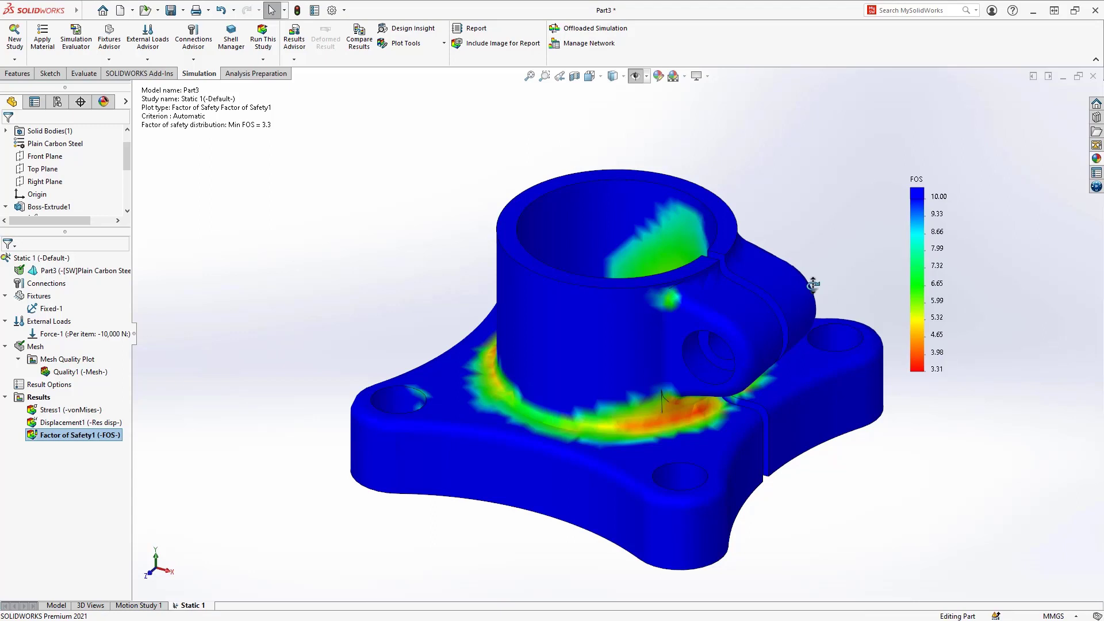
{"action": "middle_click_drag", "start_coordinate": [812, 284], "coordinate": [784, 264]}
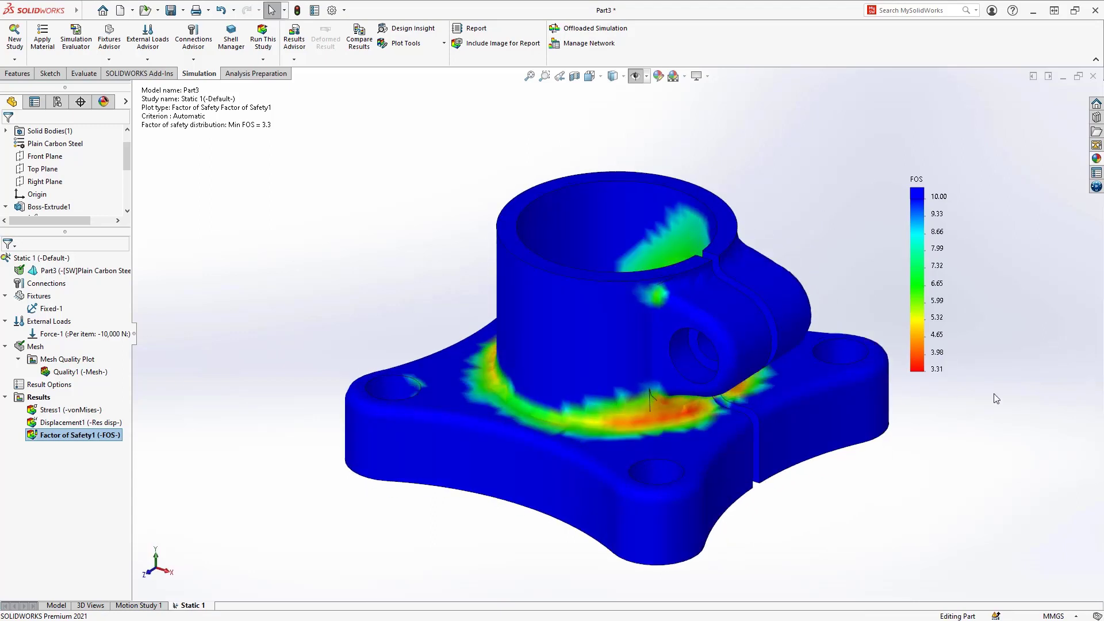